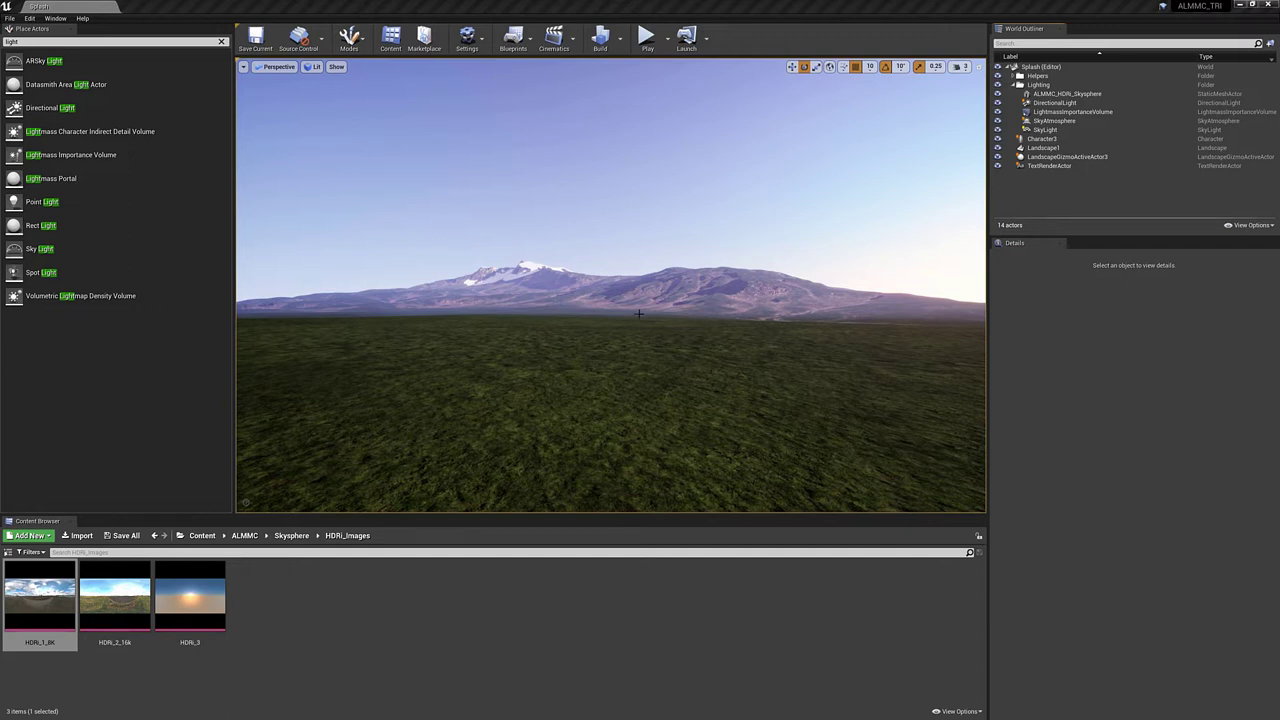
Step: Open the Use_this_on_Landscape material instance of Landscape1, place its window beside the viewport, and expand only the Grass Adjustments parameters
right_drag(638, 313, 788, 406)
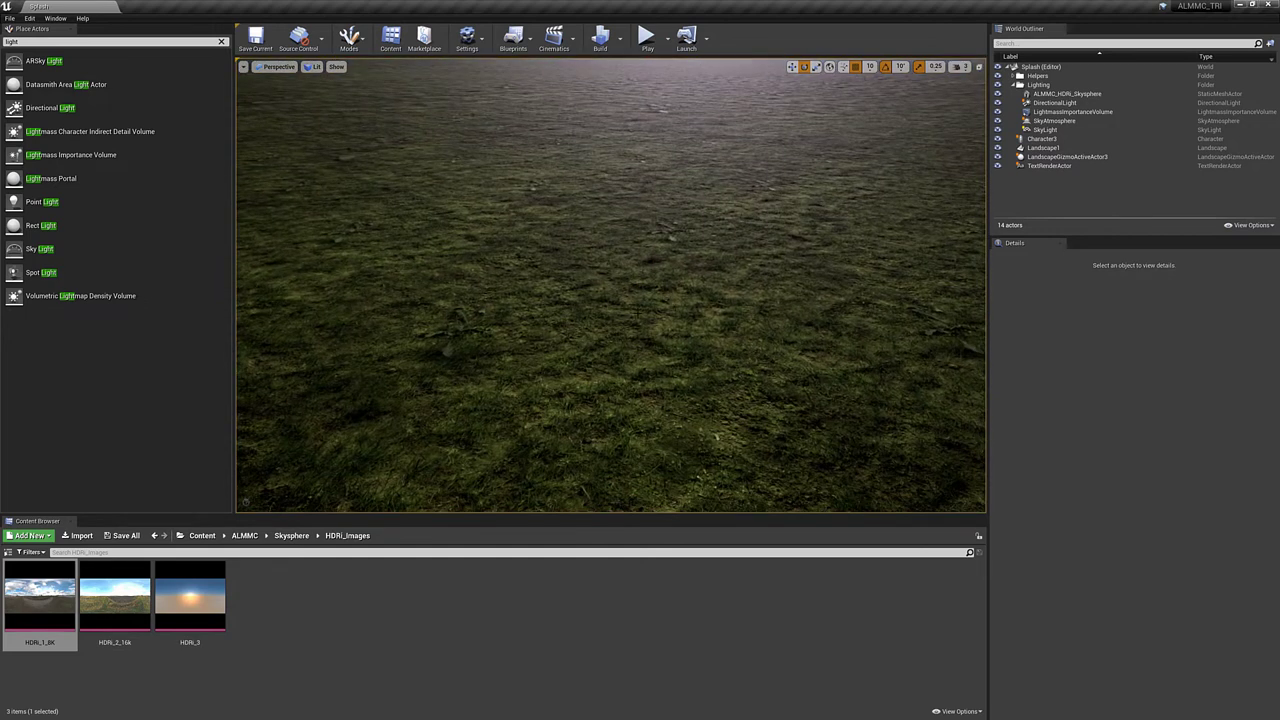
click(1048, 148)
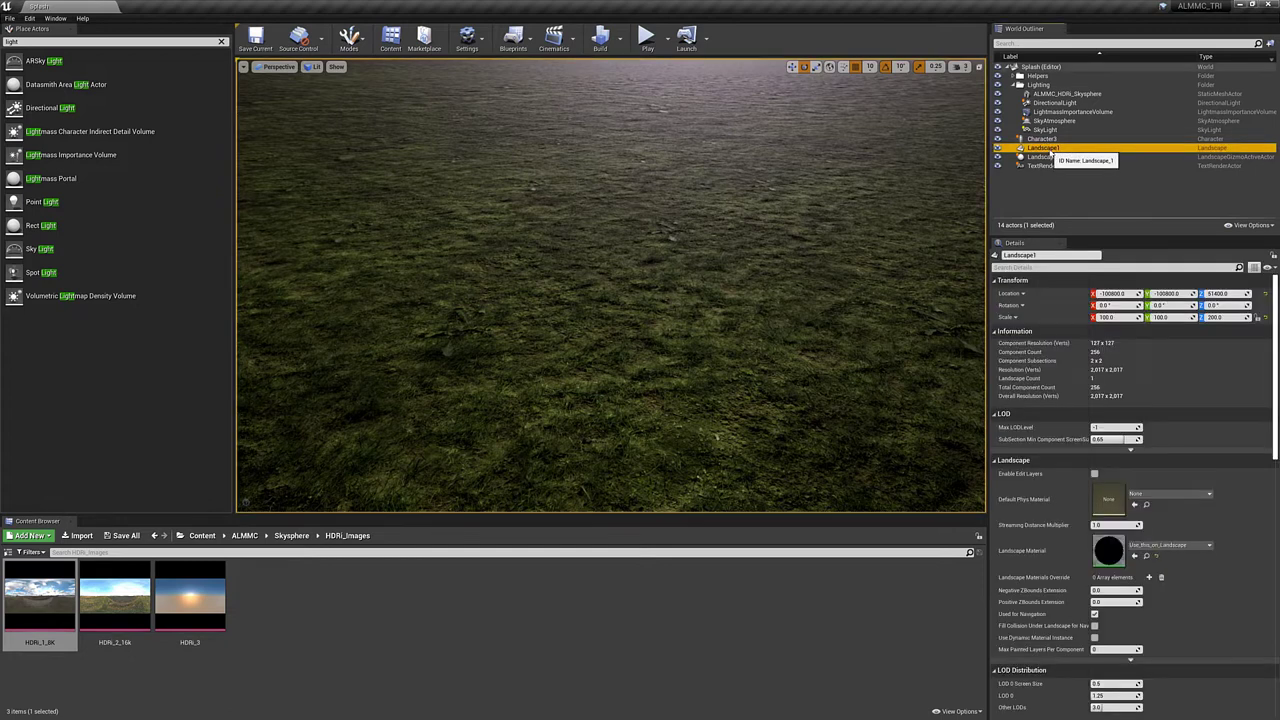
double_click(1119, 554)
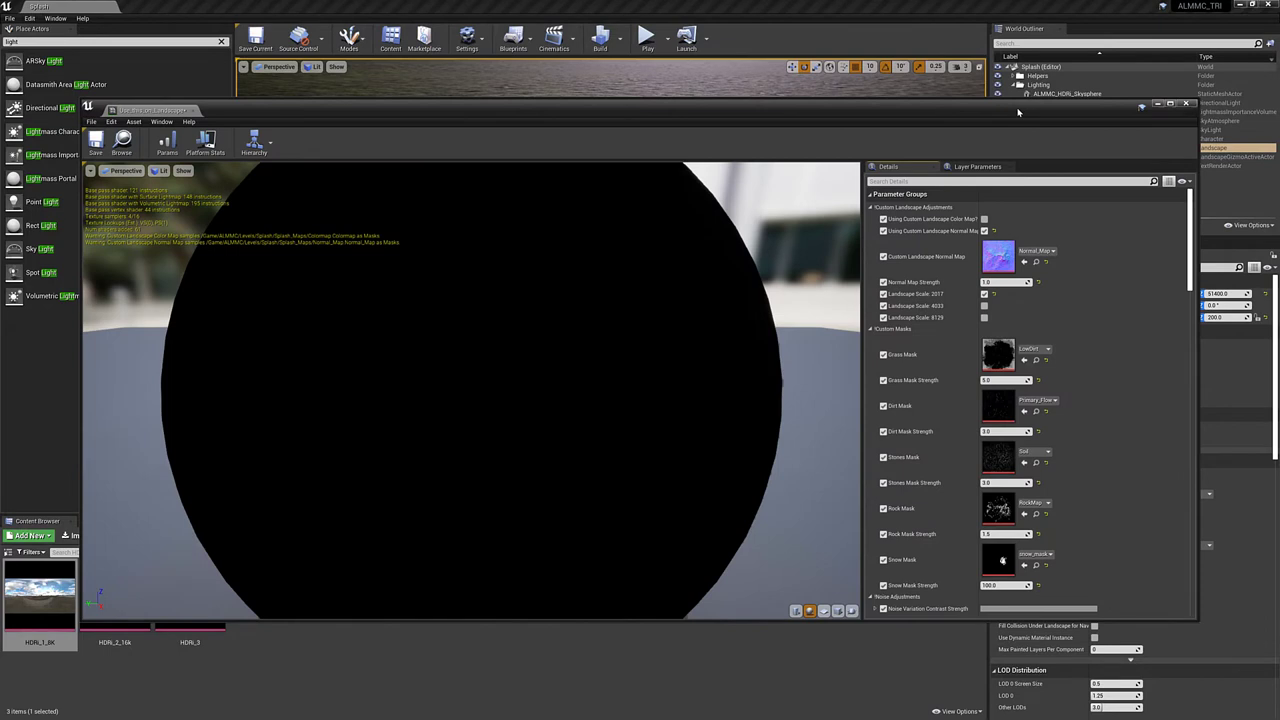
drag(1018, 112, 220, 26)
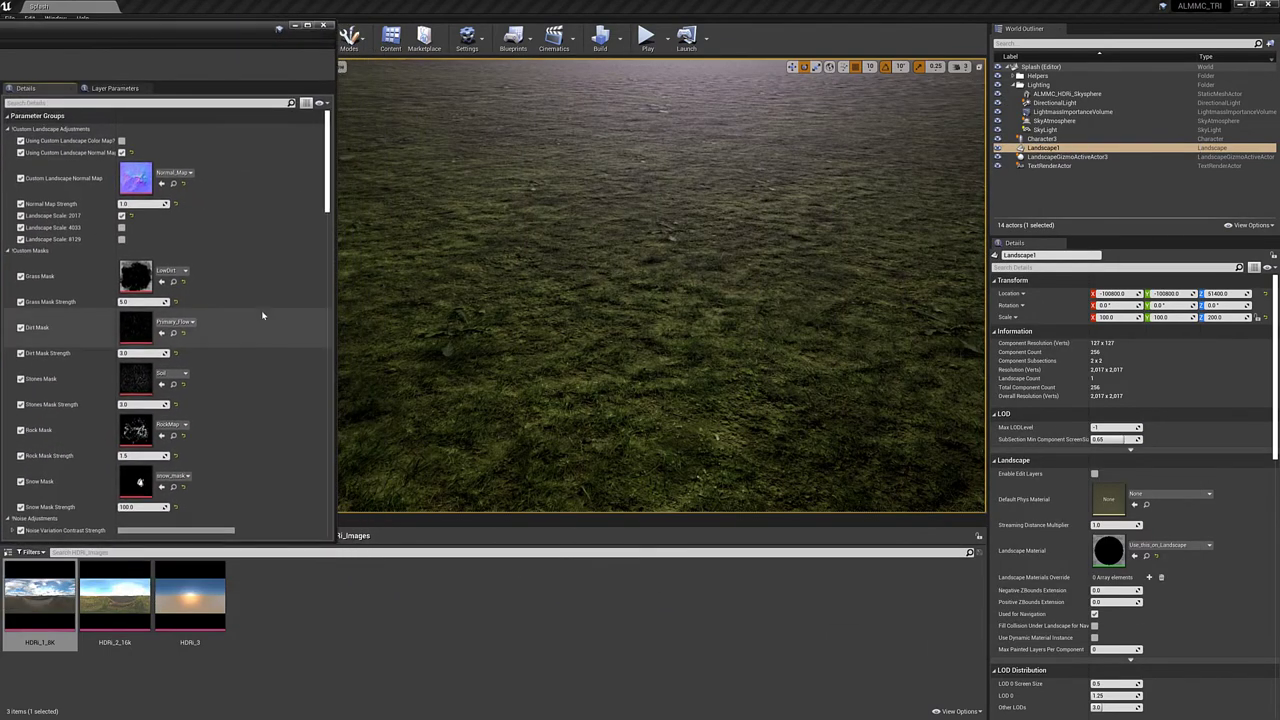
click(148, 117)
click(142, 116)
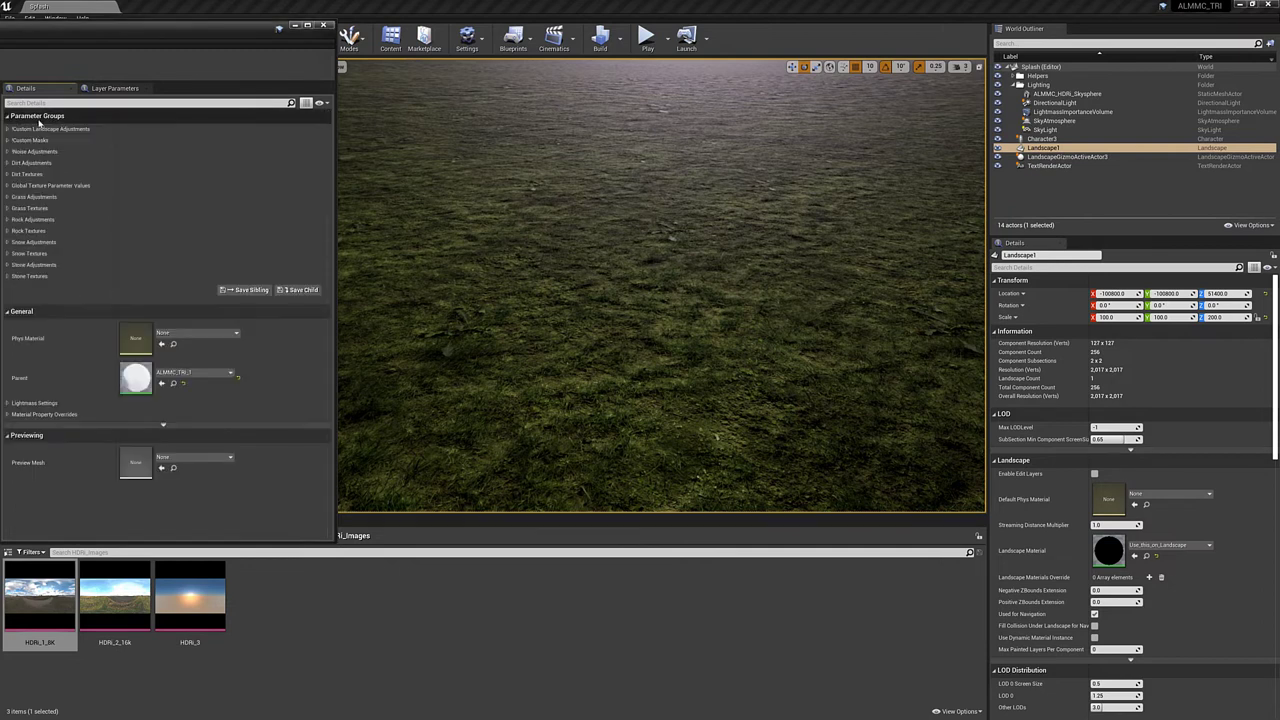
click(9, 198)
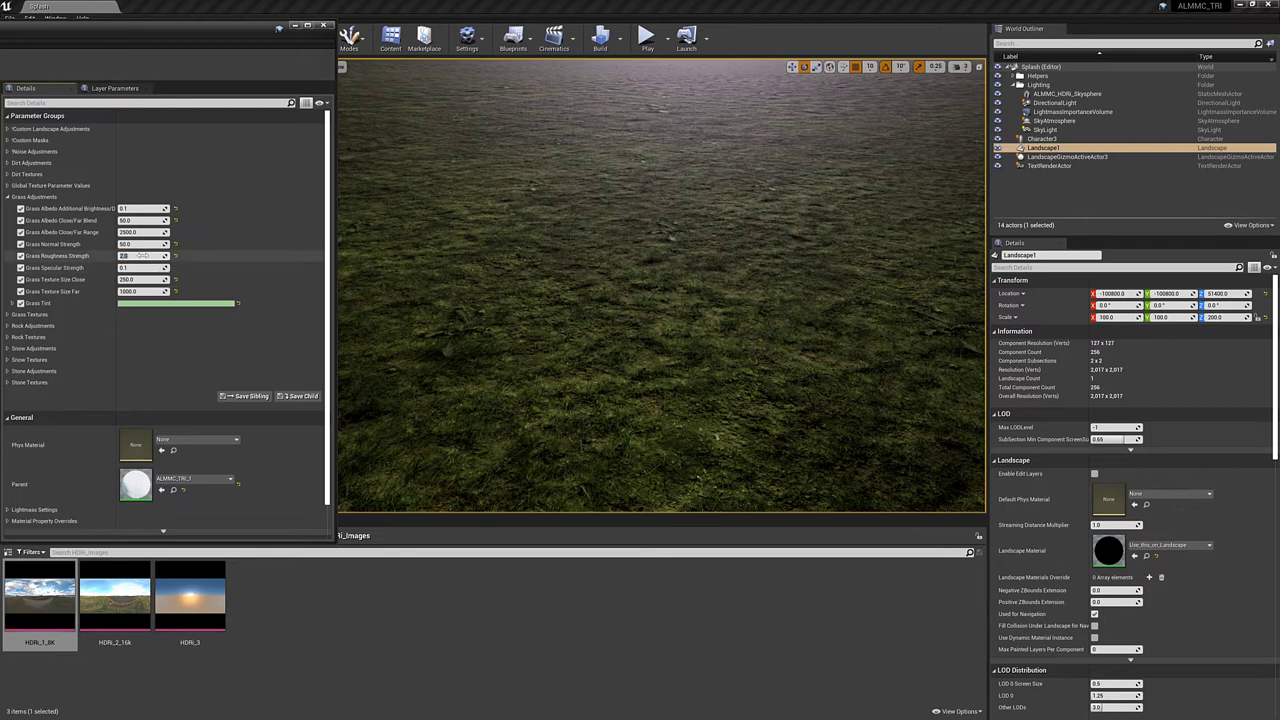
Step: Set Grass Roughness Strength to 0.1 and Grass Specular Strength to 0, and check the landscape's reflections
text(0.1)
key(Return)
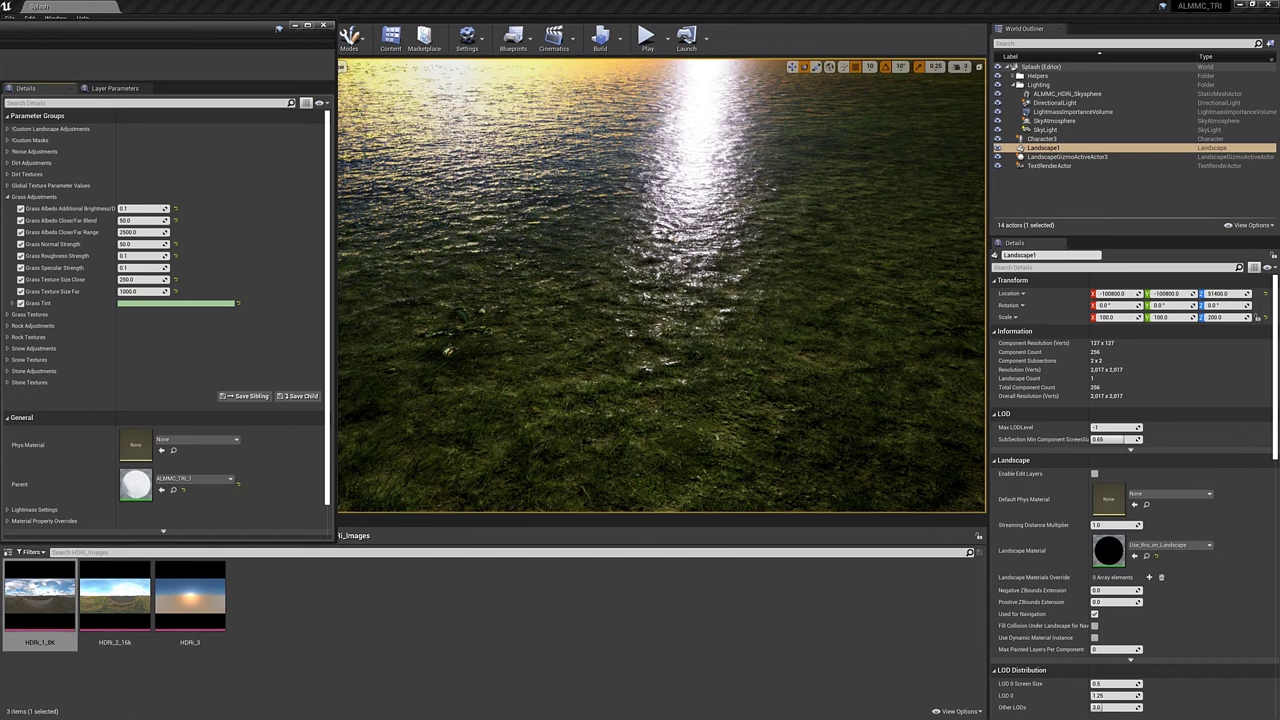
click(145, 267)
text(0)
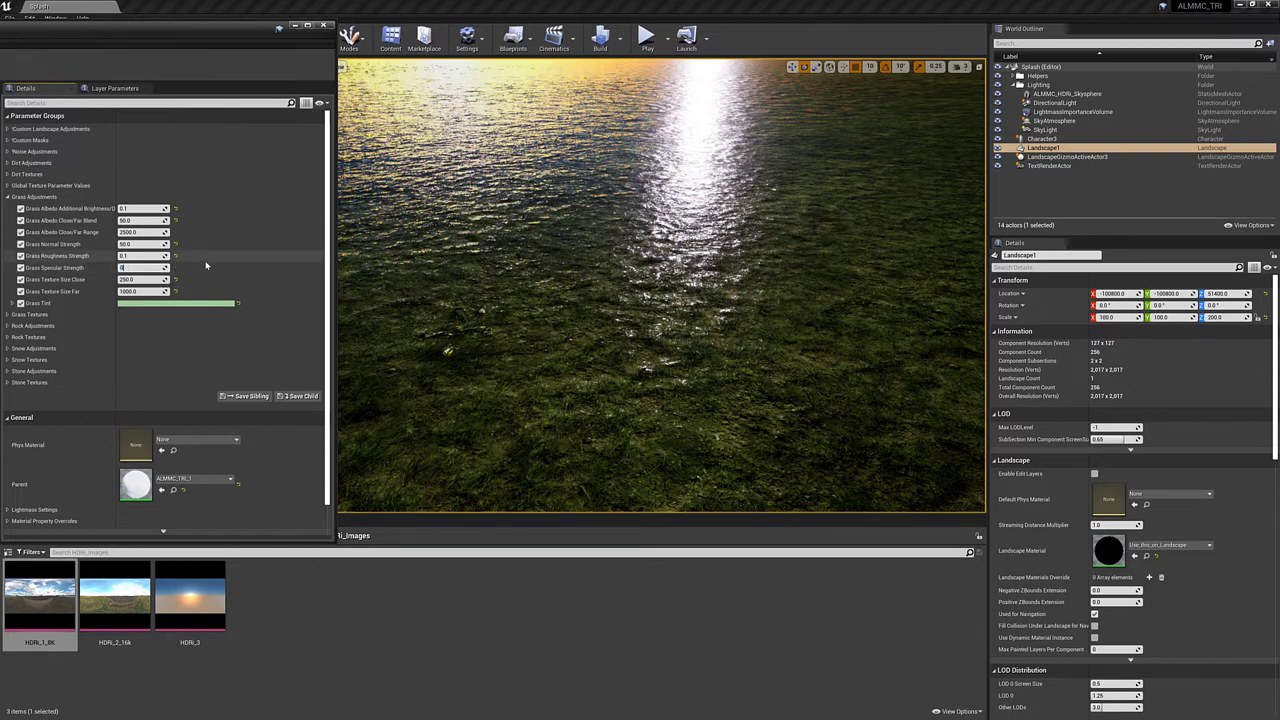
key(Return)
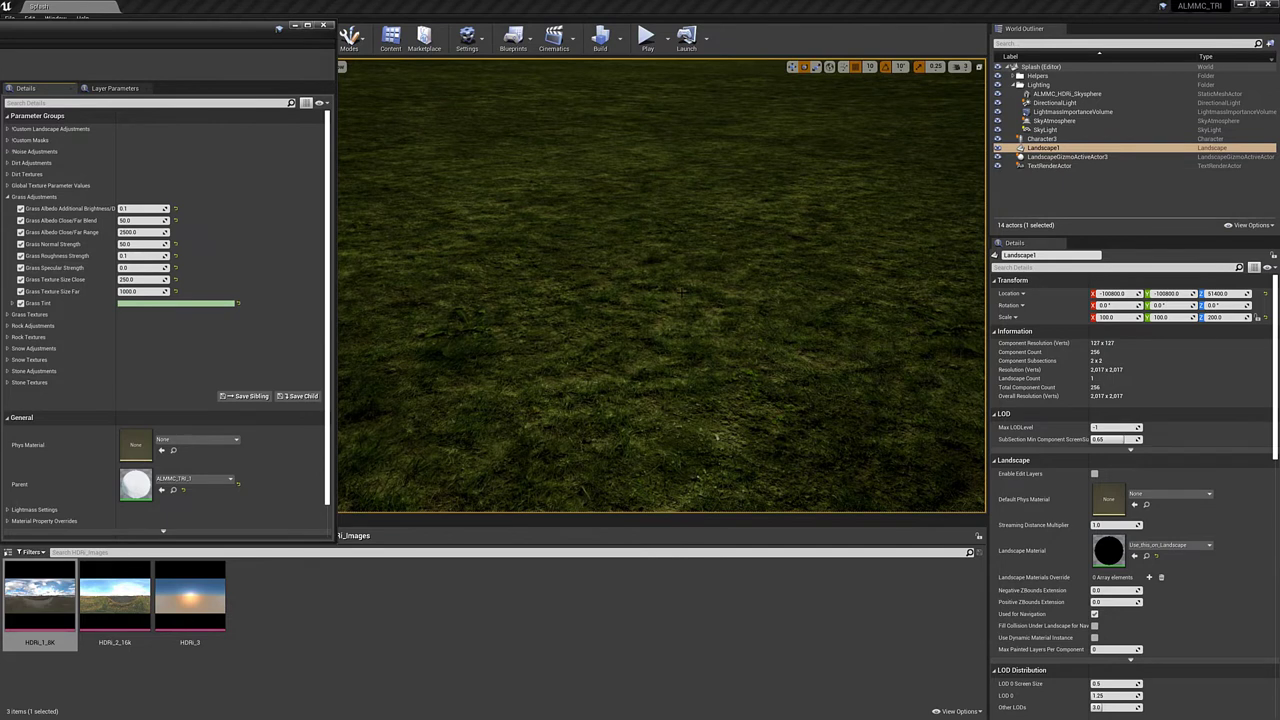
right_drag(681, 281, 666, 280)
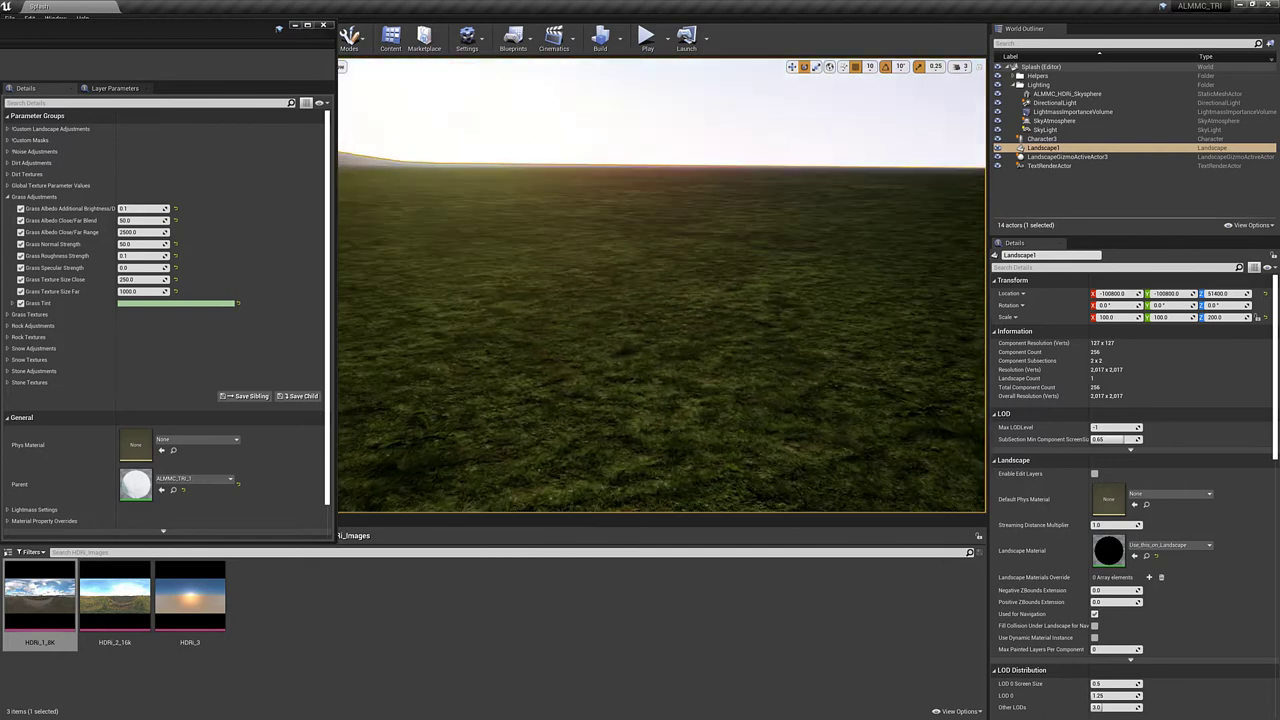
Step: Set Grass Roughness Strength to 5 and Grass Specular Strength to 0.1, checking the grass surface
click(150, 256)
key(Return)
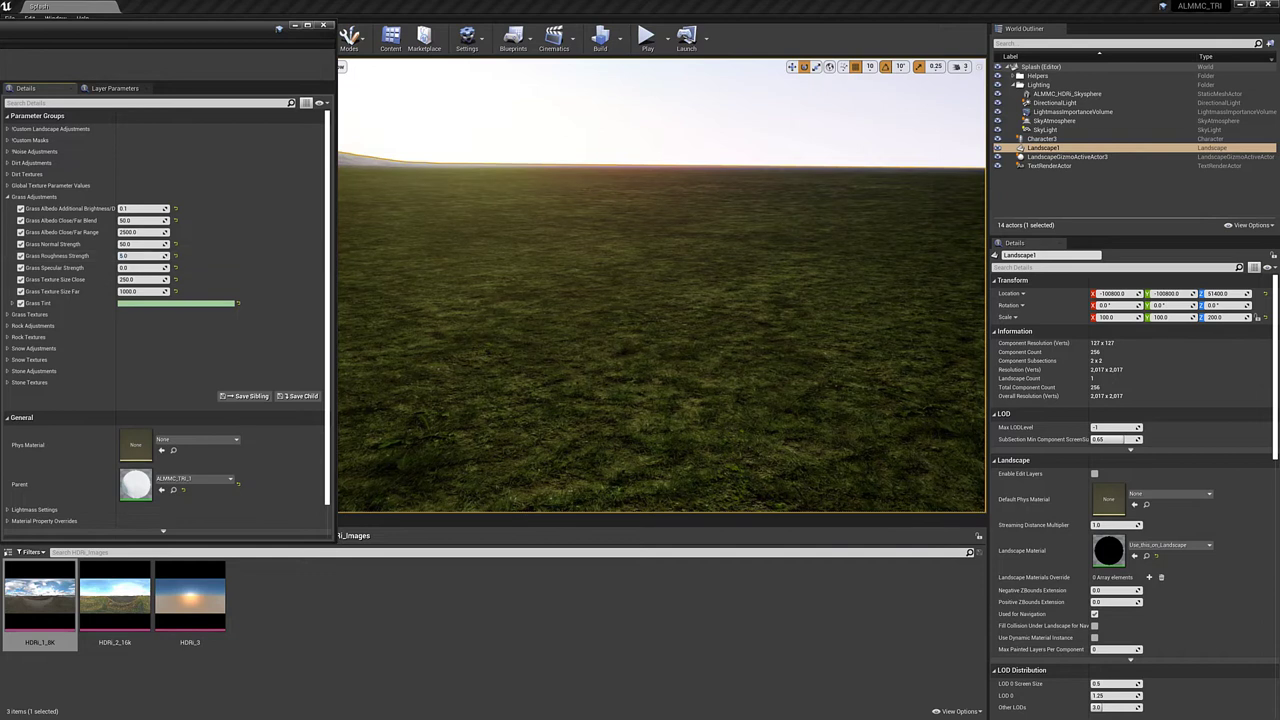
right_drag(600, 300, 645, 345)
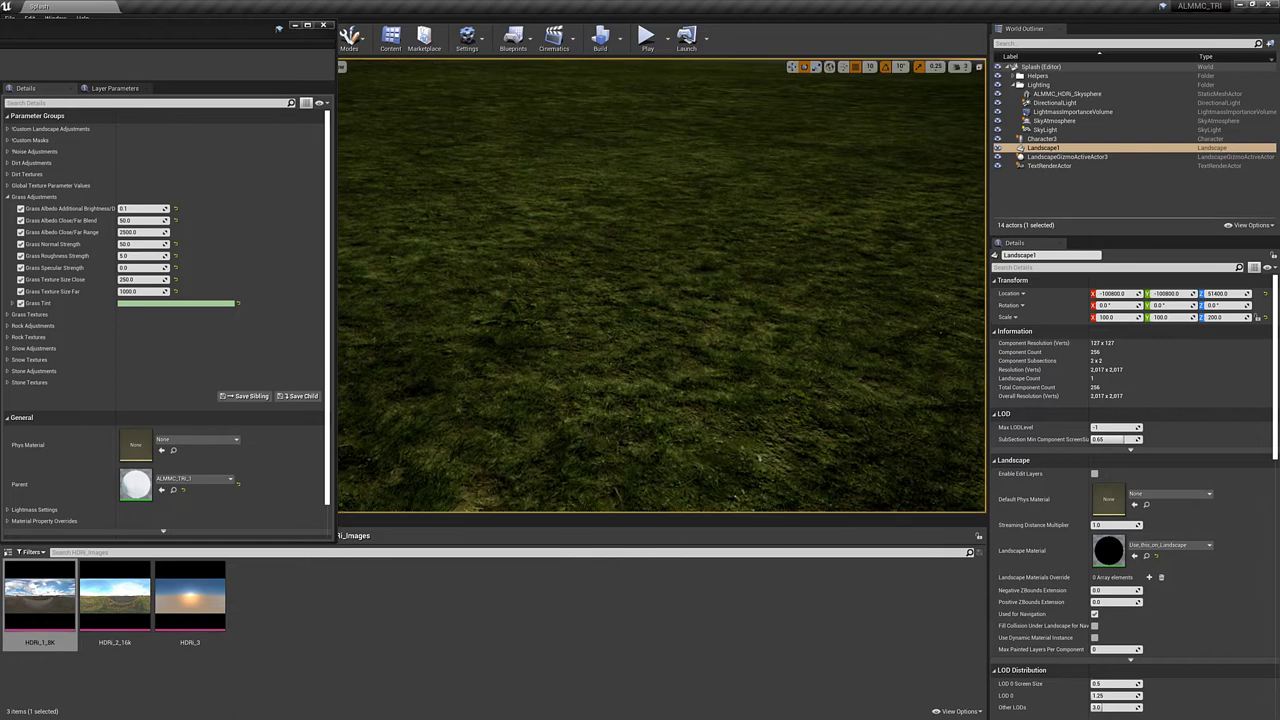
click(139, 267)
text(0.1)
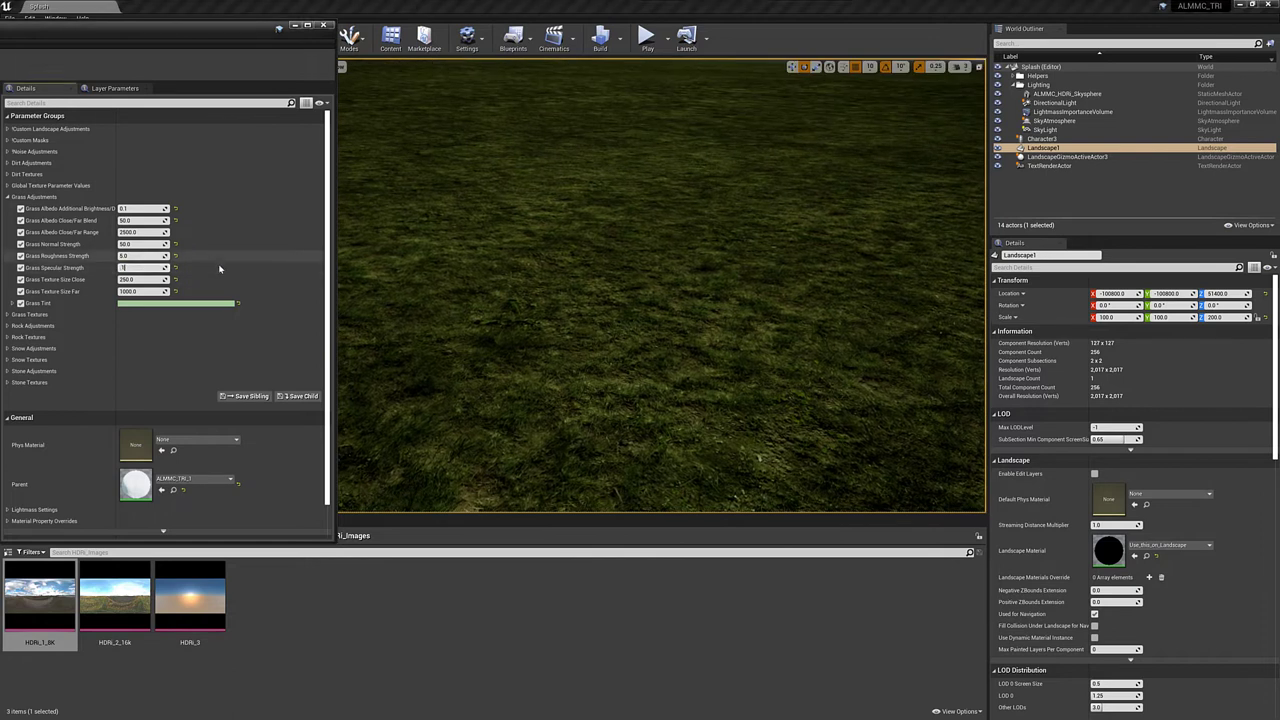
key(Return)
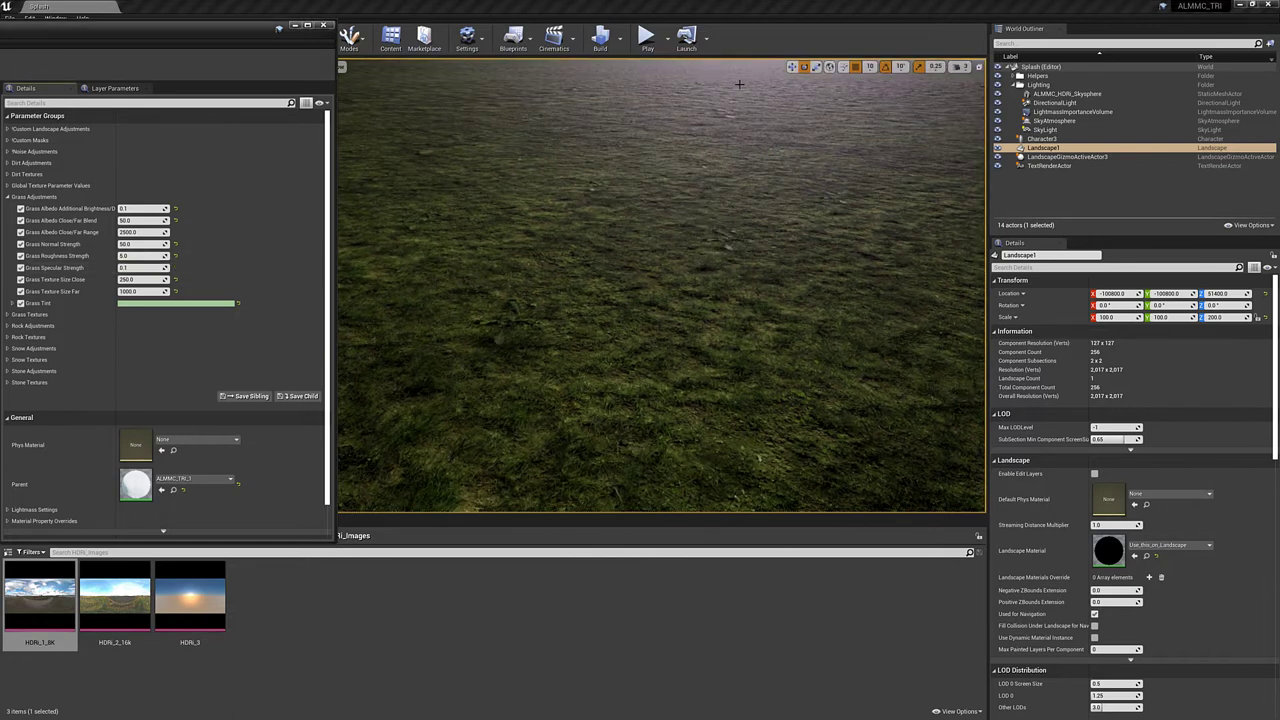
right_drag(661, 285, 691, 293)
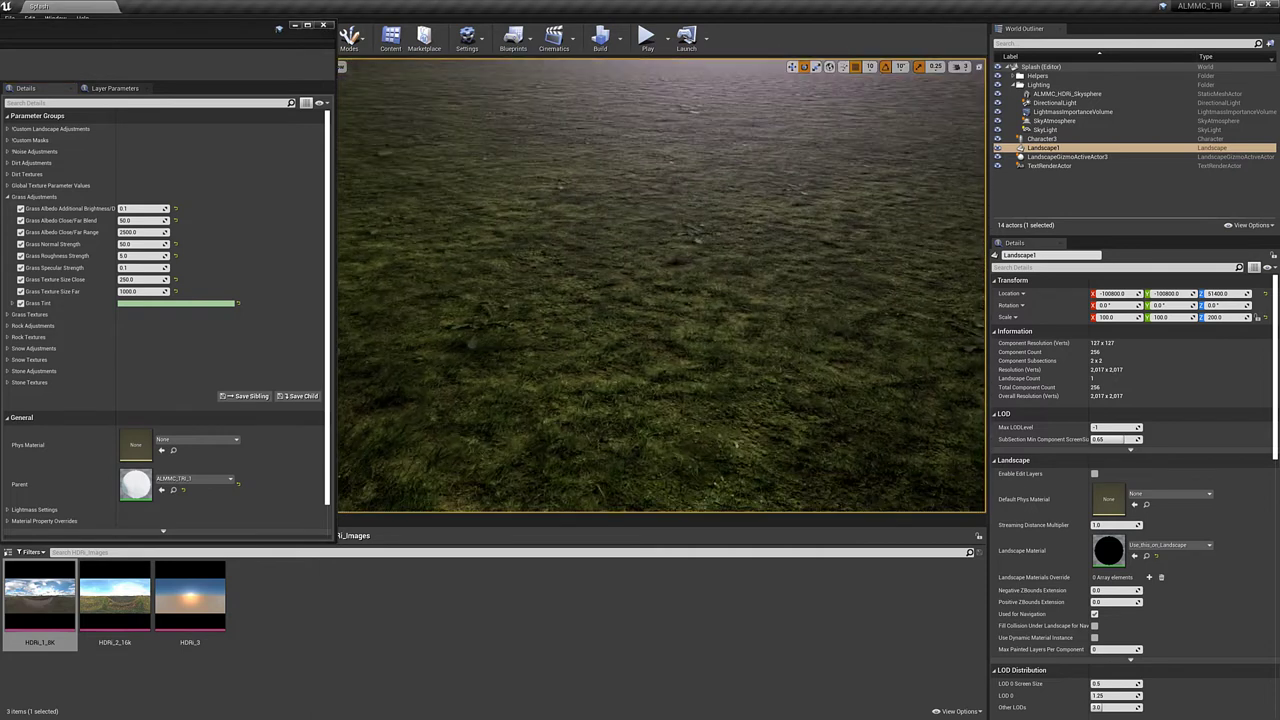
Step: Set both Grass Roughness Strength and Grass Specular Strength to 1, and inspect the grass from several directions
click(139, 255)
text(1)
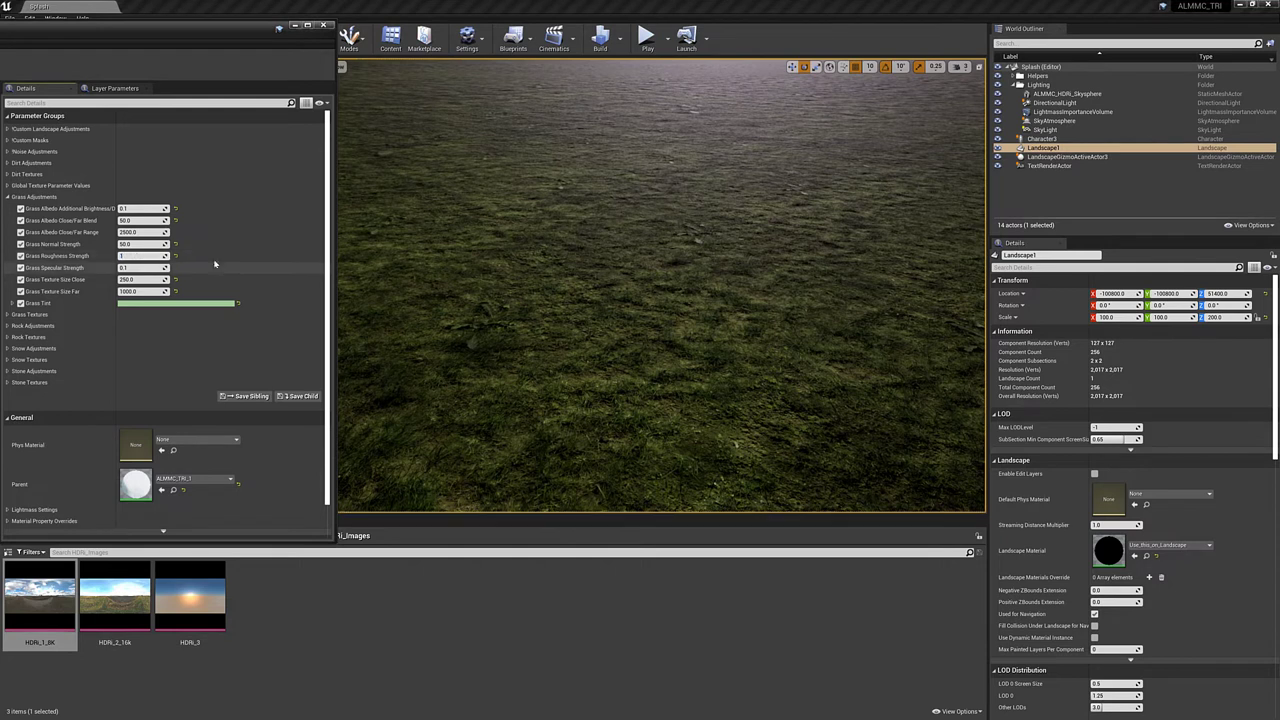
key(Return)
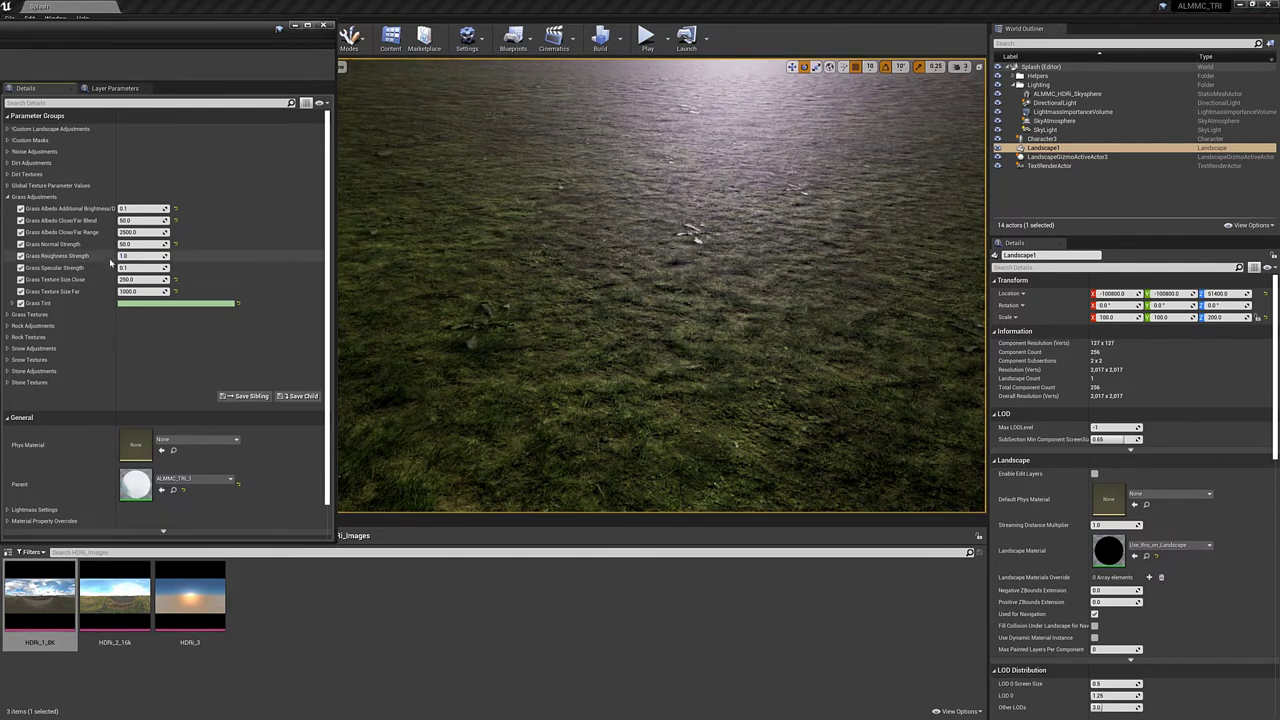
click(147, 256)
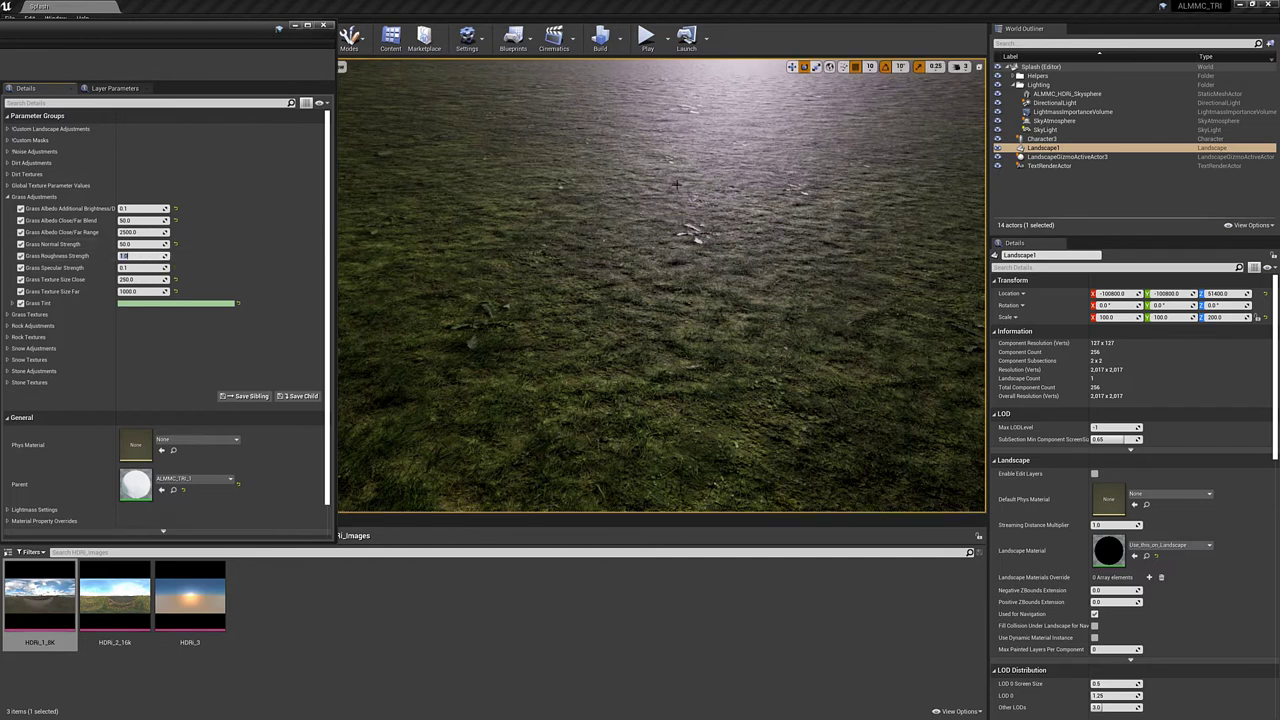
click(147, 268)
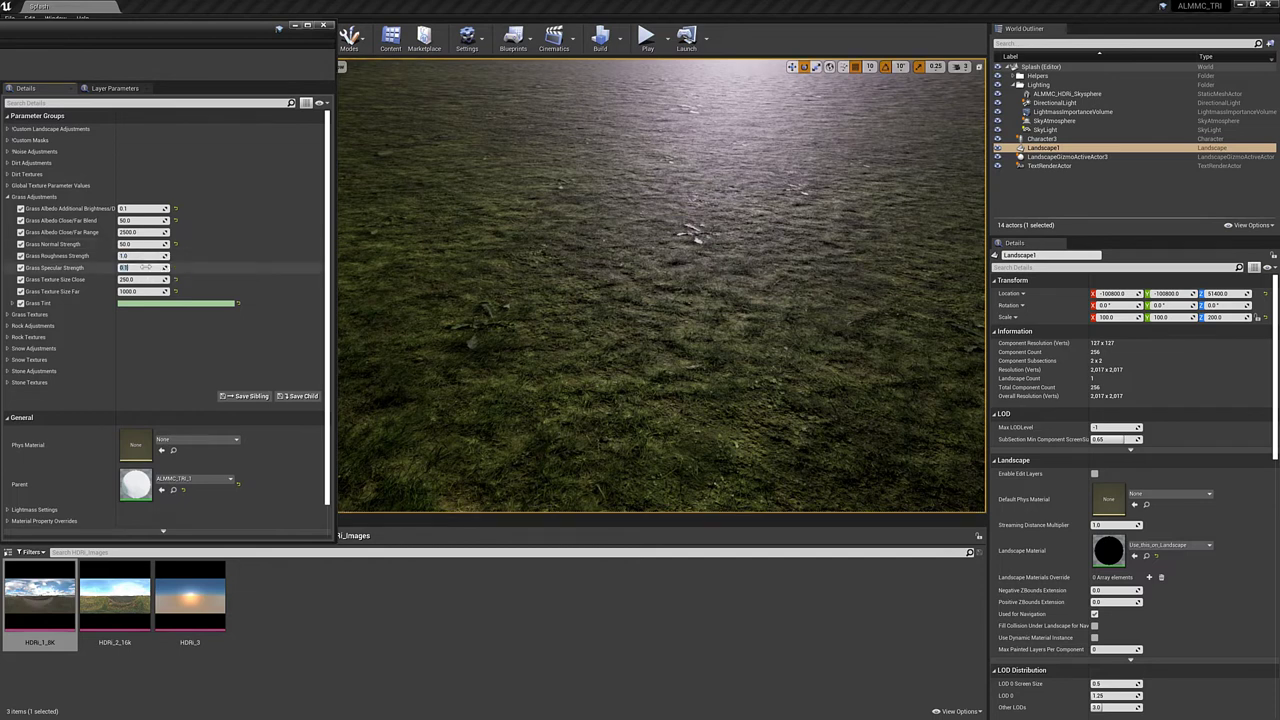
text(1)
key(Return)
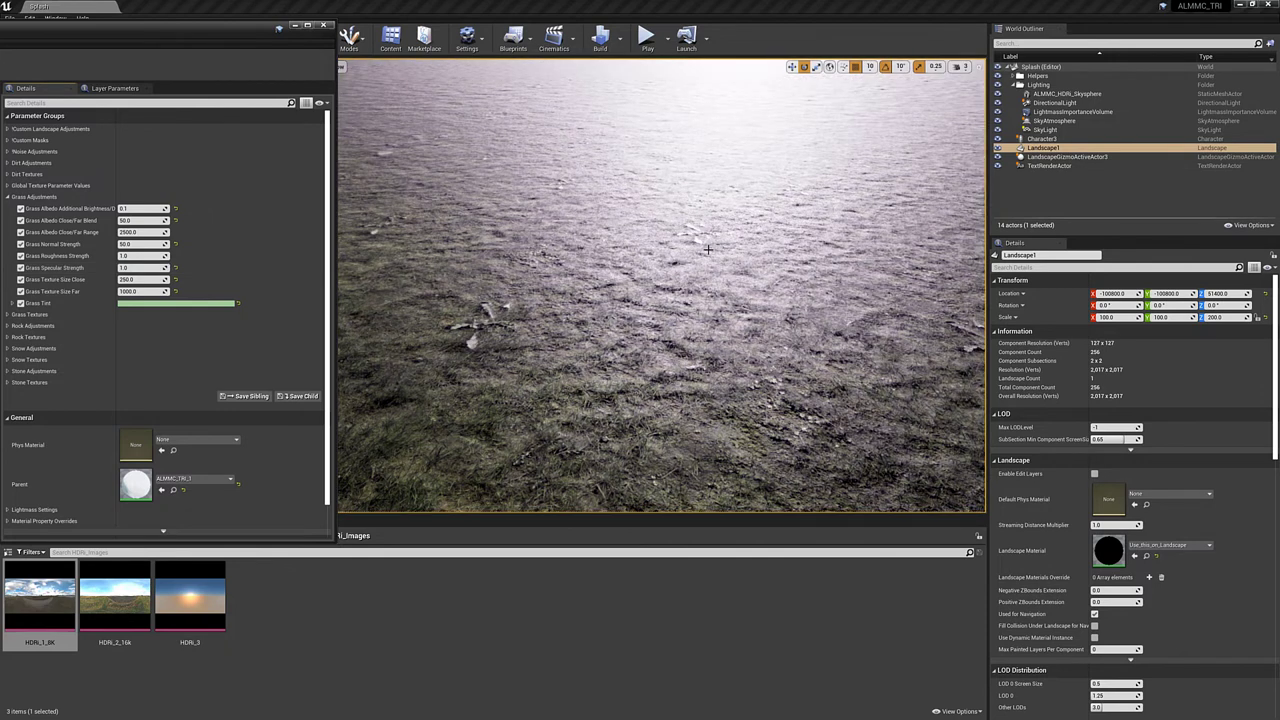
right_drag(708, 249, 863, 261)
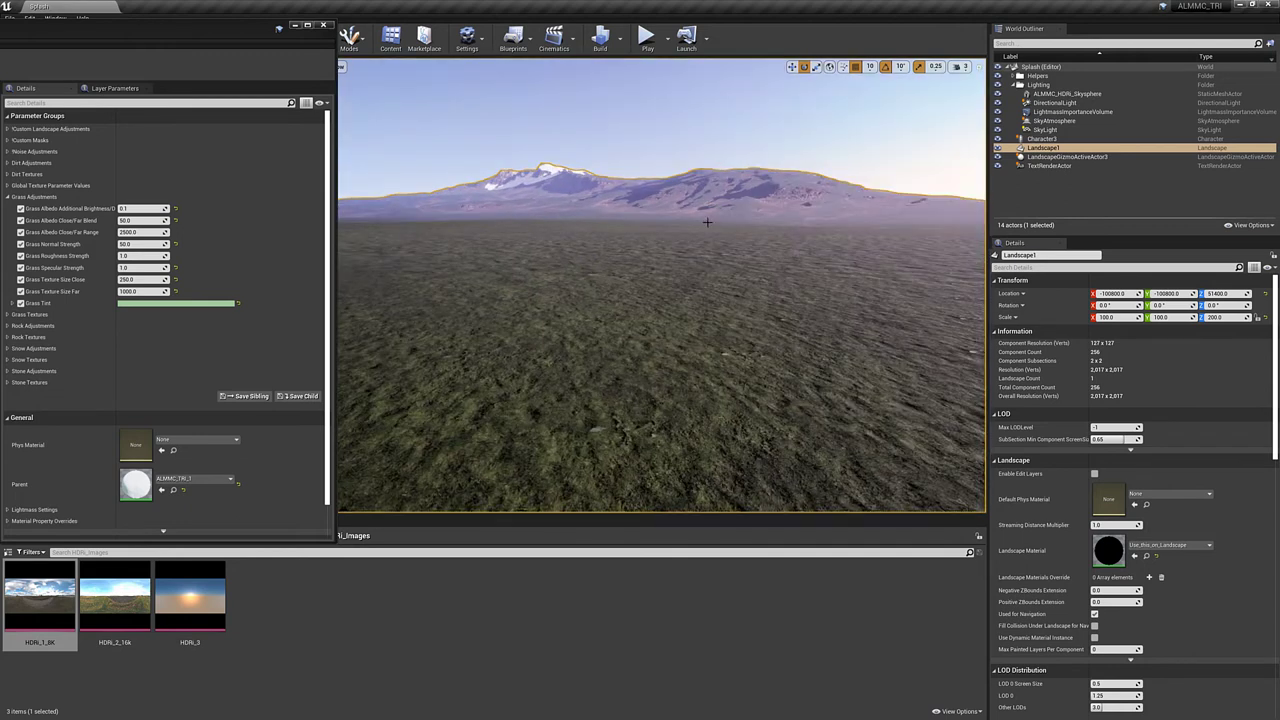
right_drag(793, 228, 799, 320)
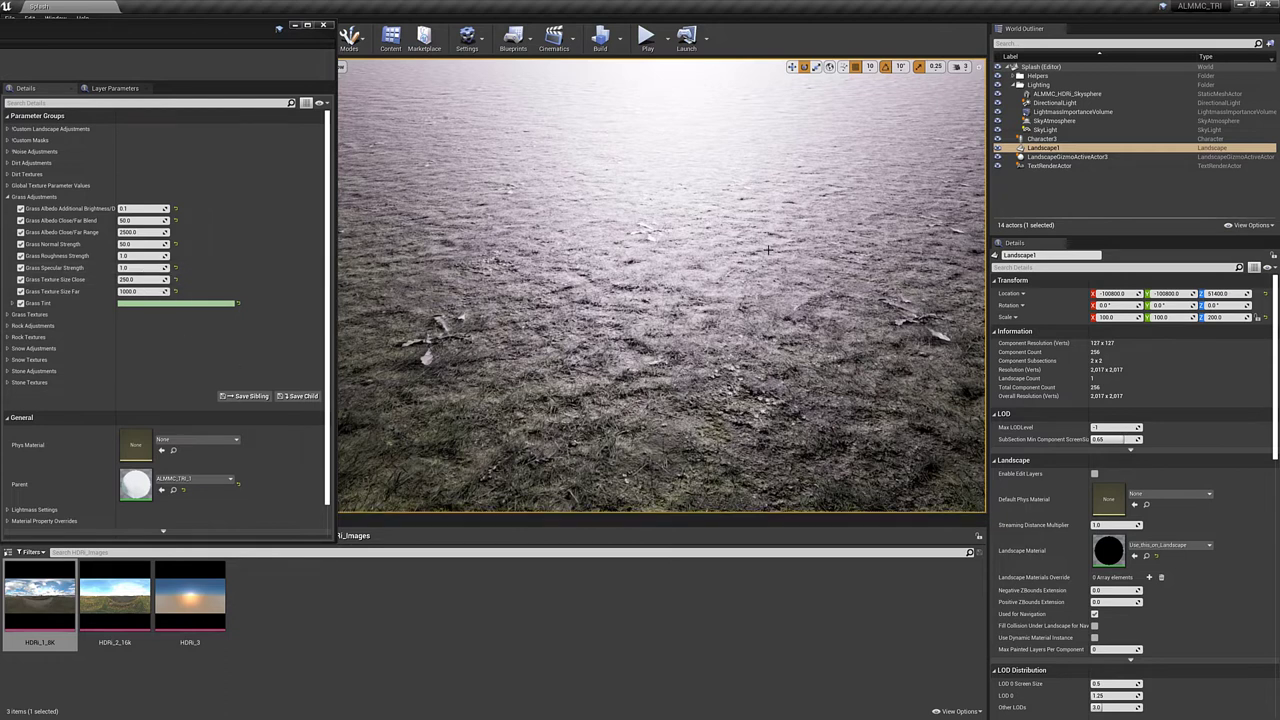
Step: Set Grass Specular Strength to 0.5
click(143, 268)
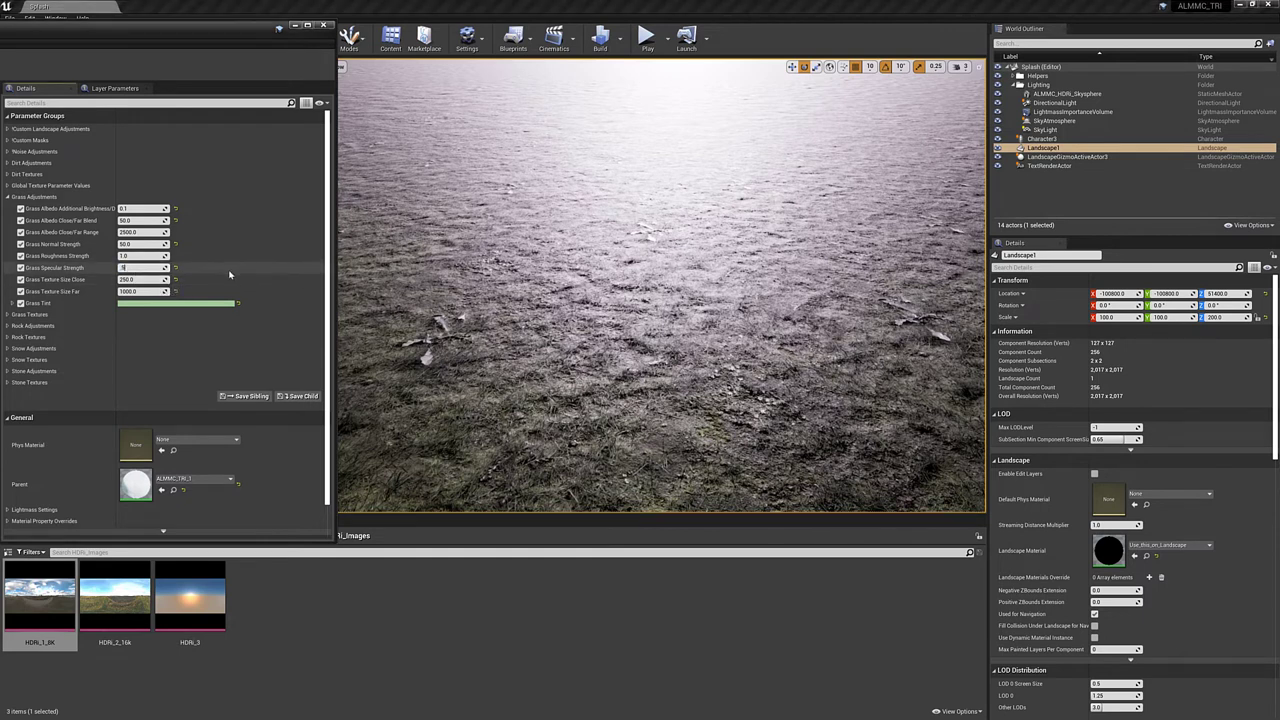
text(.5)
key(Return)
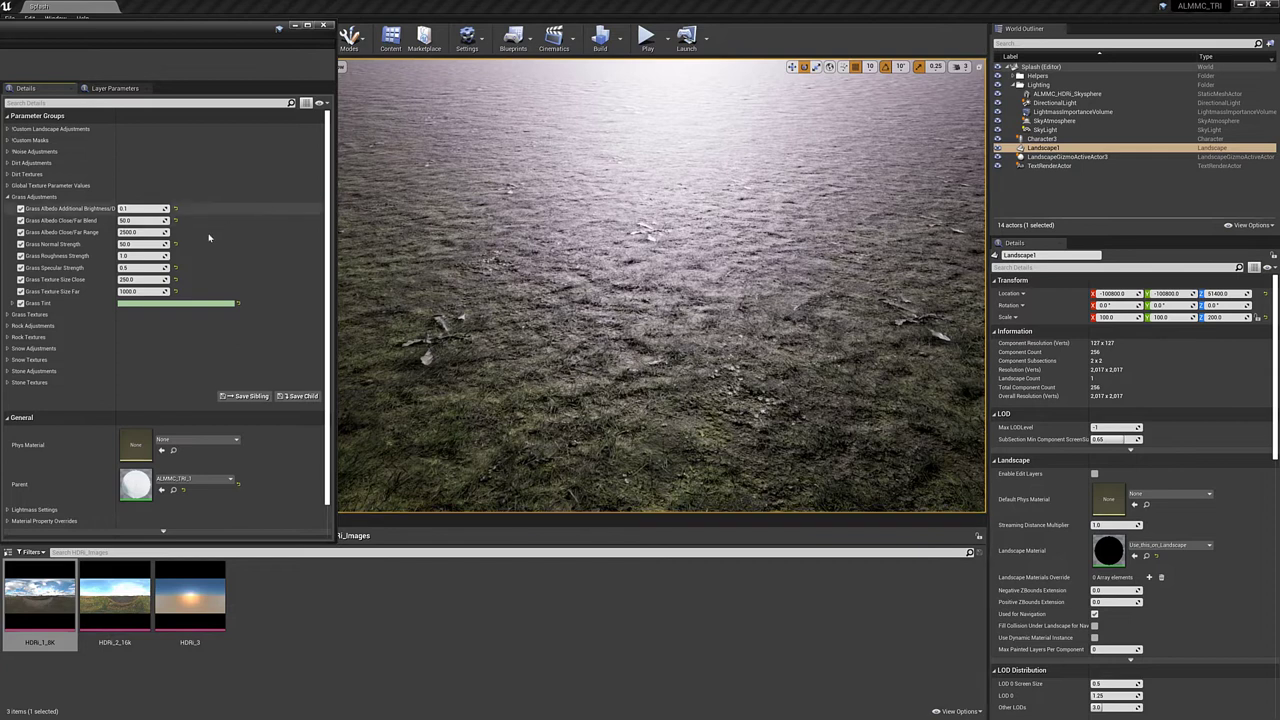
Step: Try Grass Roughness Strength at 2, 3, 4, 5 and 10, and reset it to its default
click(146, 256)
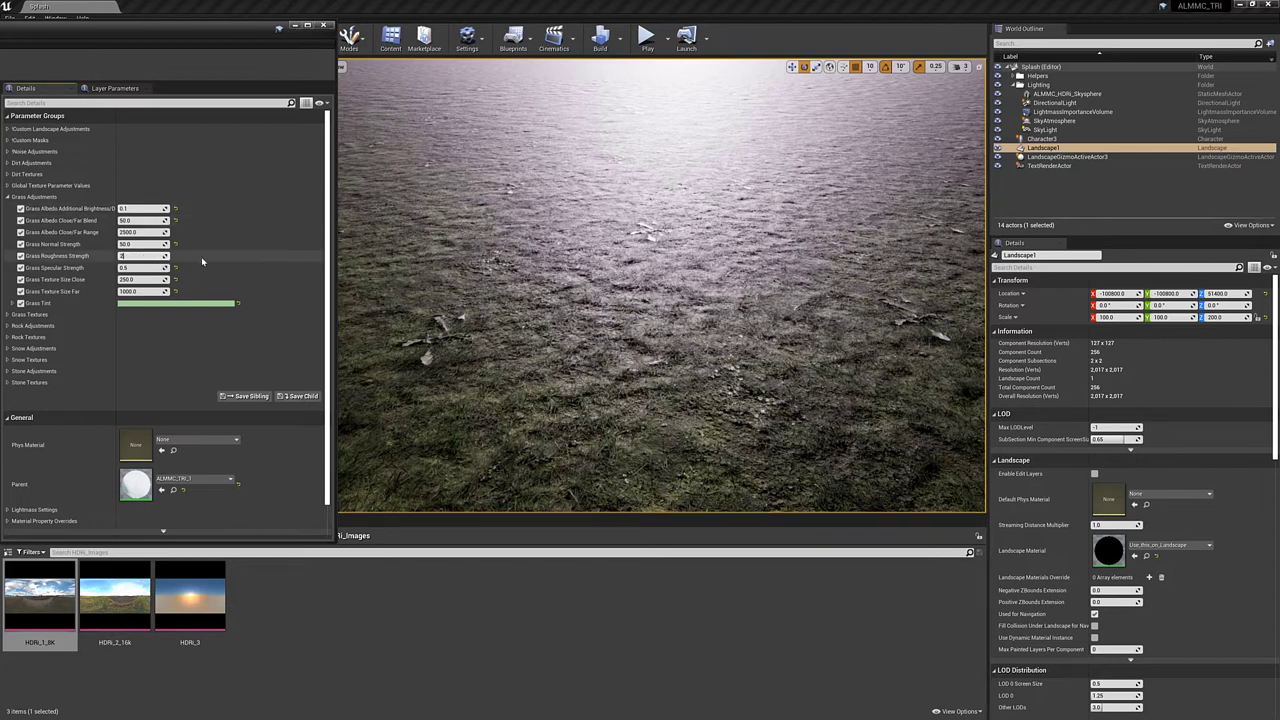
key(Return)
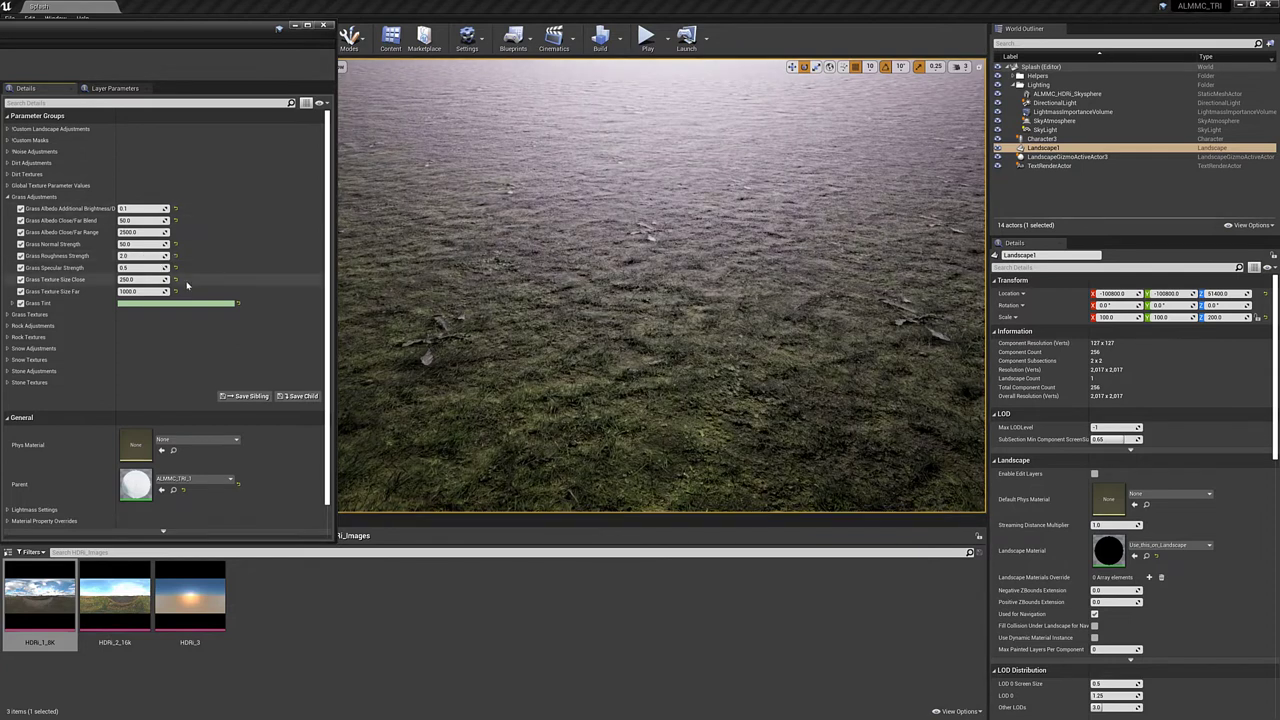
click(146, 256)
text(3)
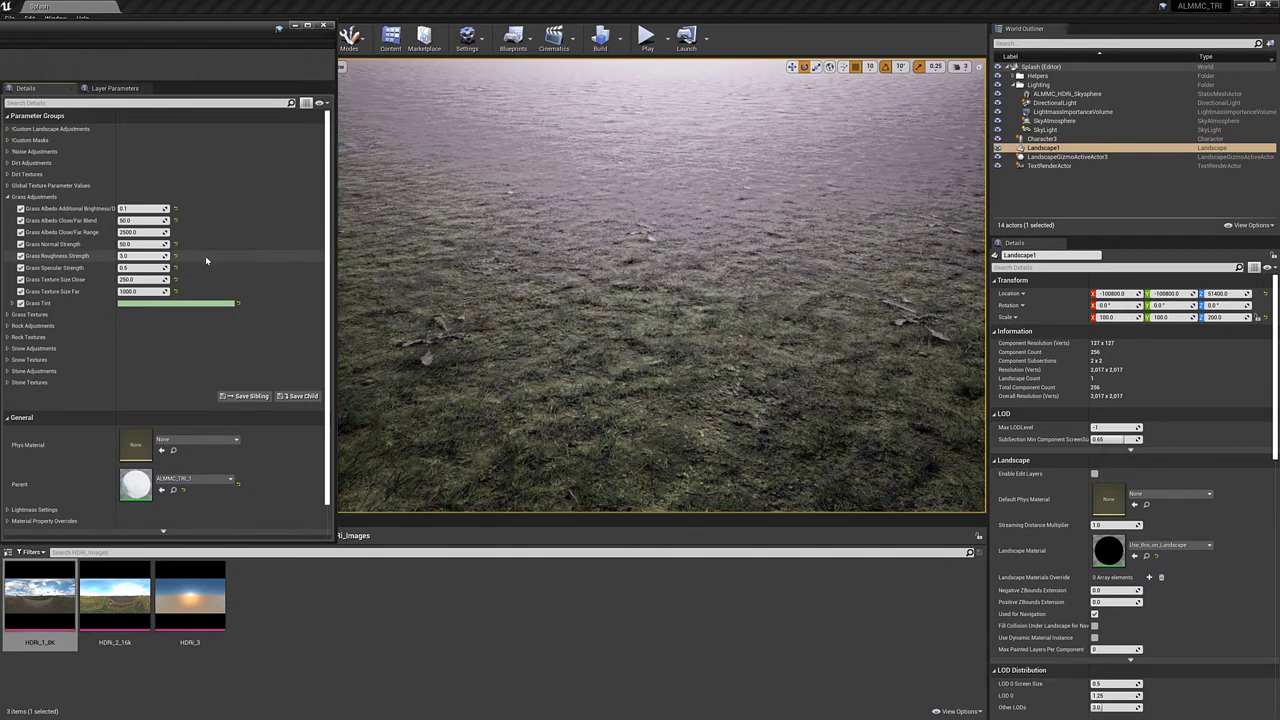
key(Return)
click(148, 258)
text(4)
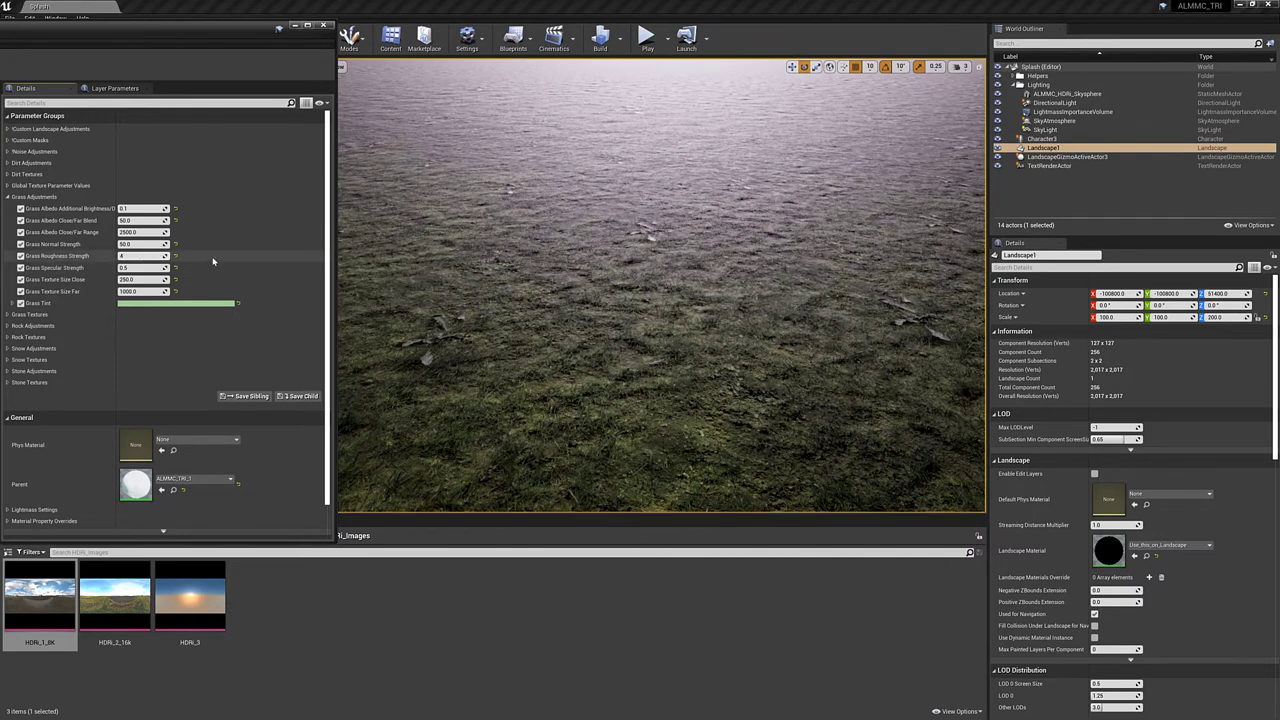
key(Return)
click(146, 256)
text(5)
key(Return)
key(Return)
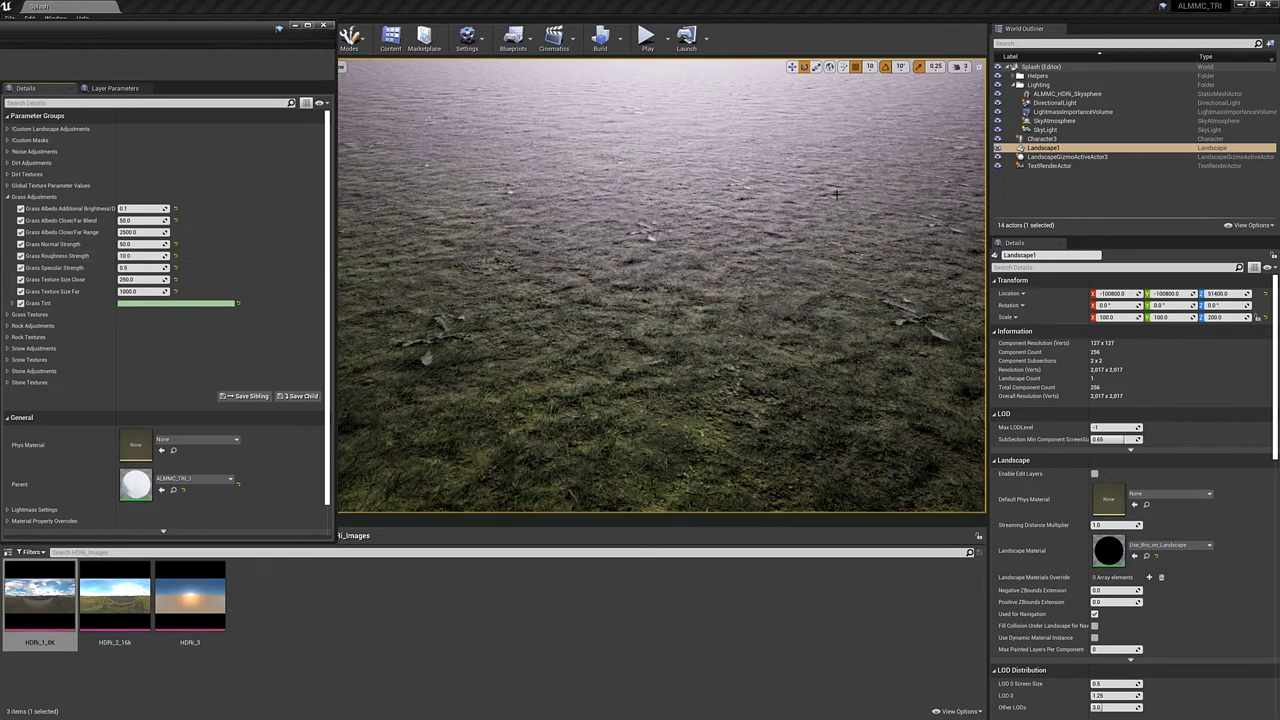
mouse_move(661, 285)
right_down()
mouse_move(661, 150)
mouse_move(661, 282)
right_up()
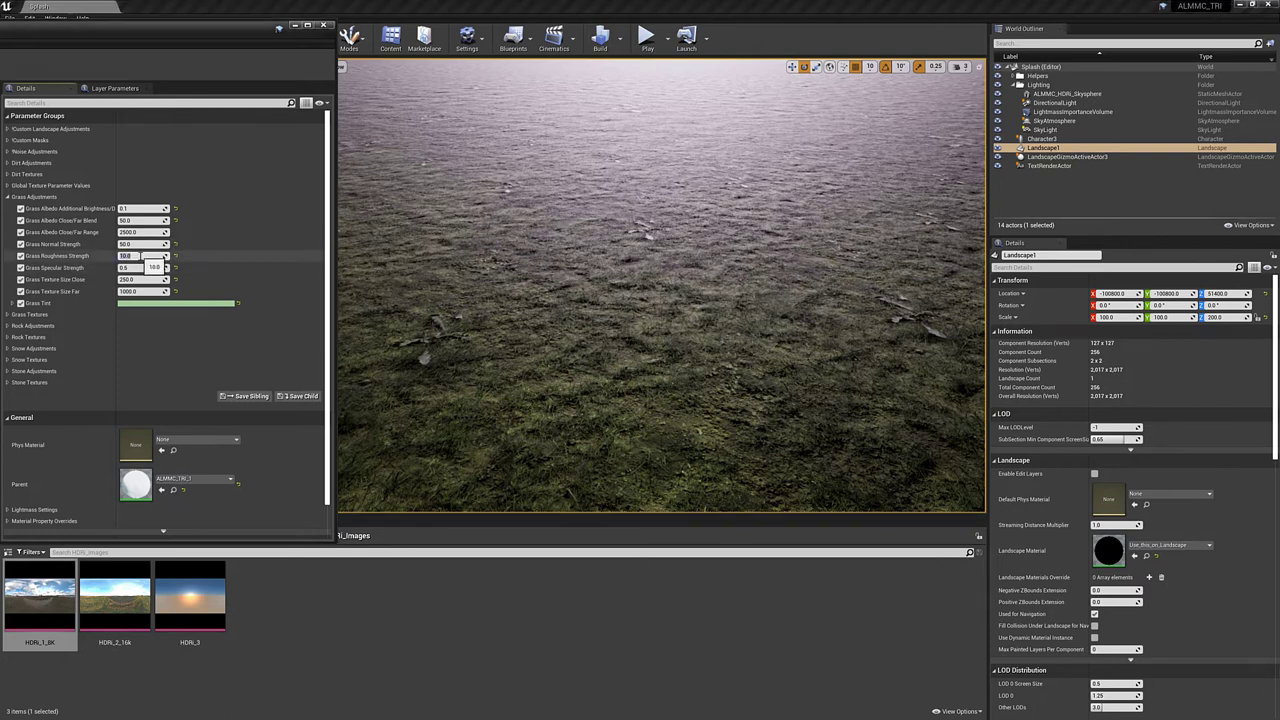
text(2)
click(176, 256)
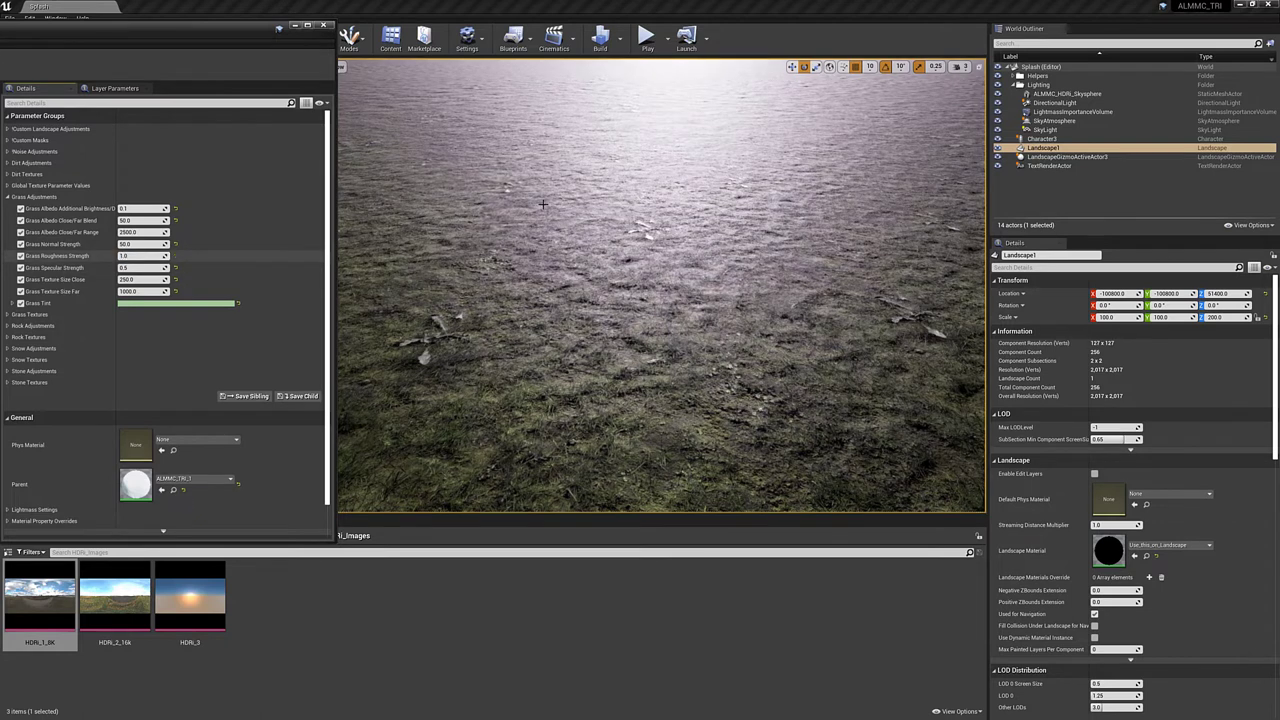
Step: Set Grass Roughness Strength to 2 and Grass Specular Strength to 0.1, and check the grass in the viewport
click(142, 256)
text(2)
key(Return)
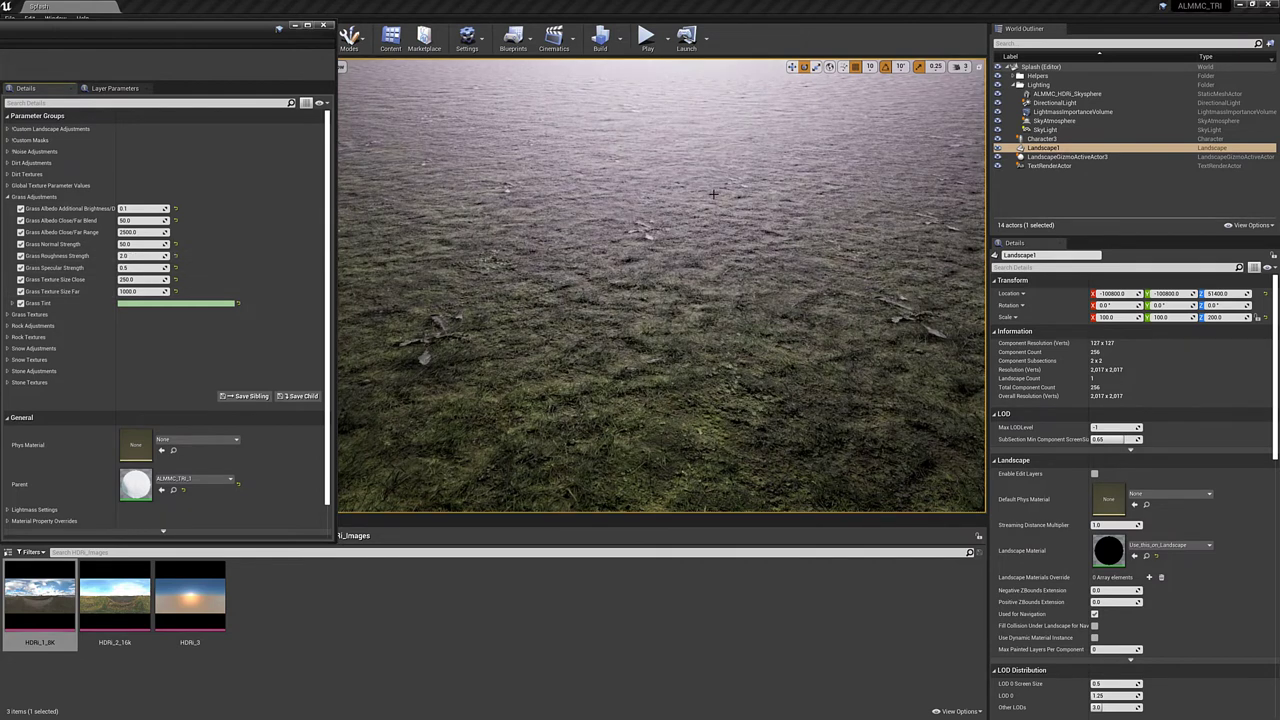
click(132, 268)
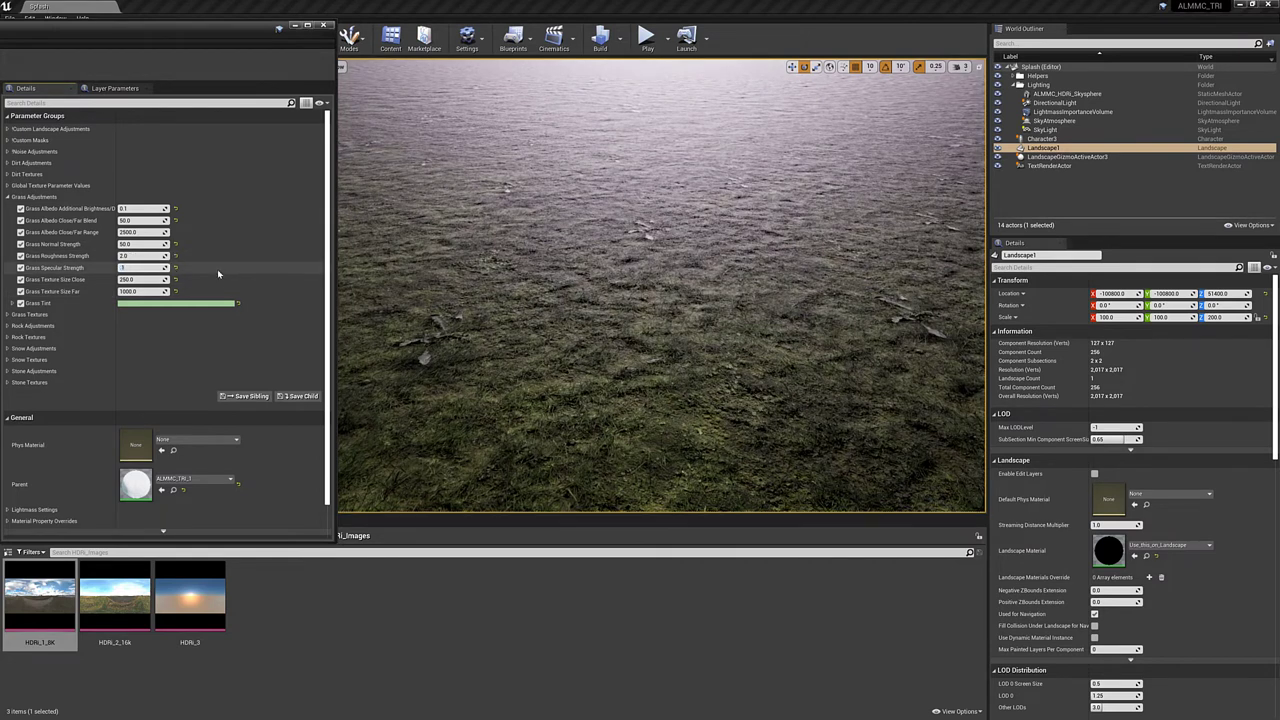
text(.1)
key(Return)
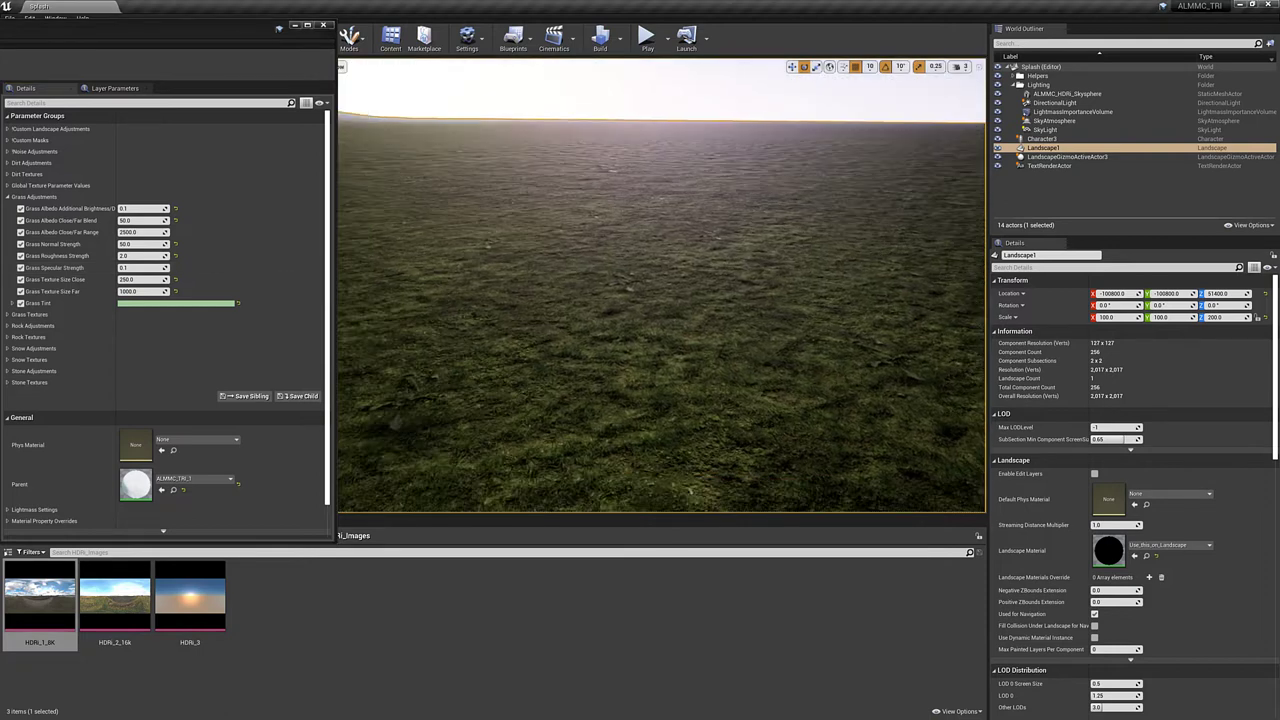
mouse_move(651, 259)
right_down()
mouse_move(649, 244)
mouse_move(651, 259)
right_up()
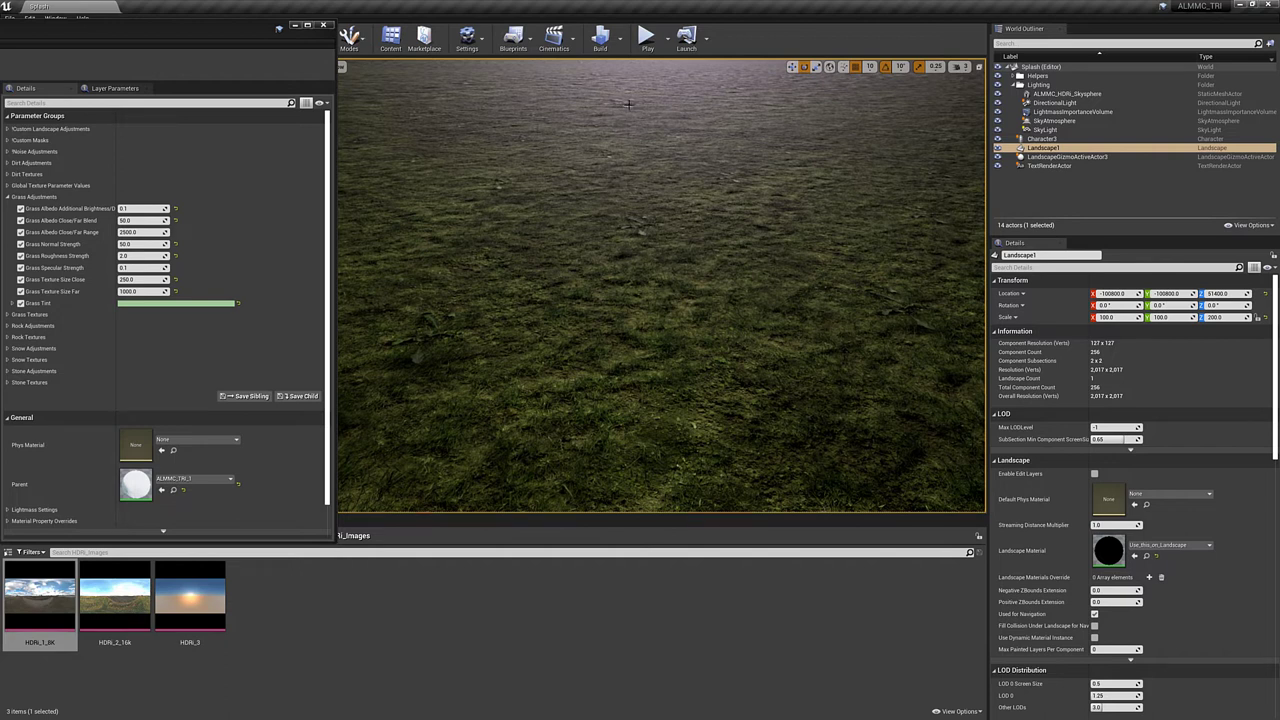
Step: Set Grass Specular Strength to 0.5 and try Grass Roughness Strength at 0.1 and 0.5
click(146, 268)
text(.5)
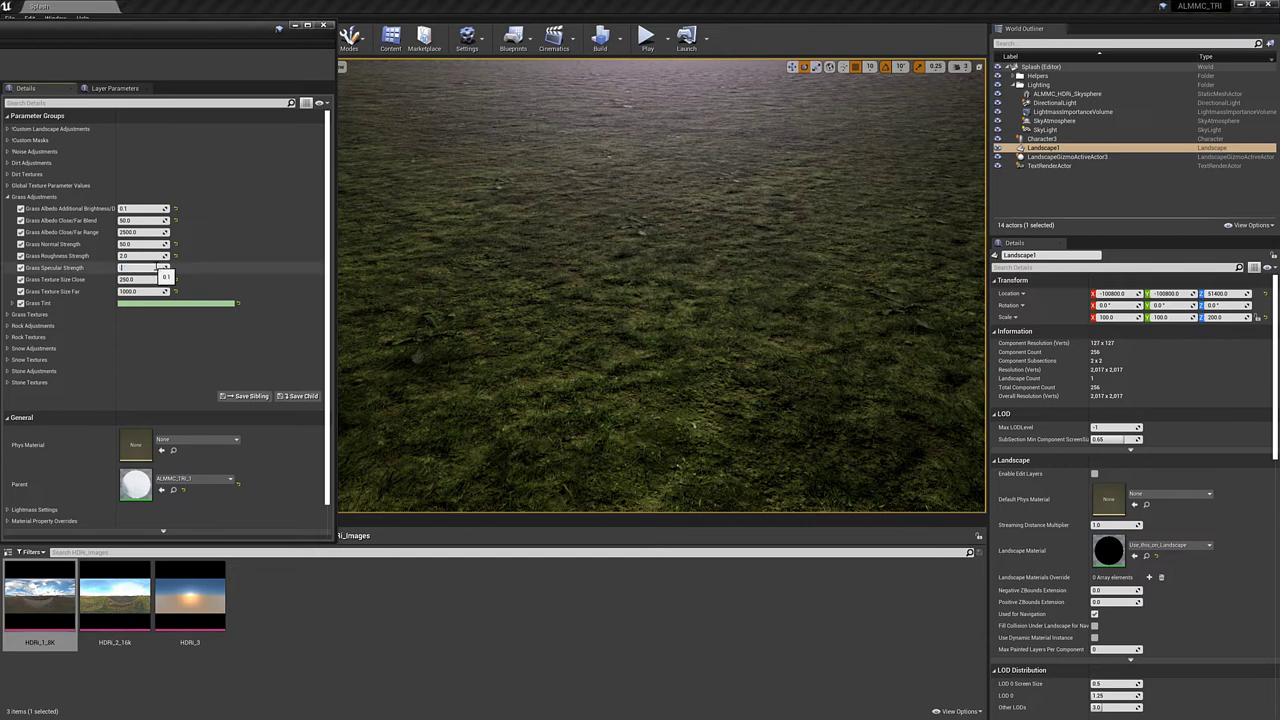
text(0.5)
key(Return)
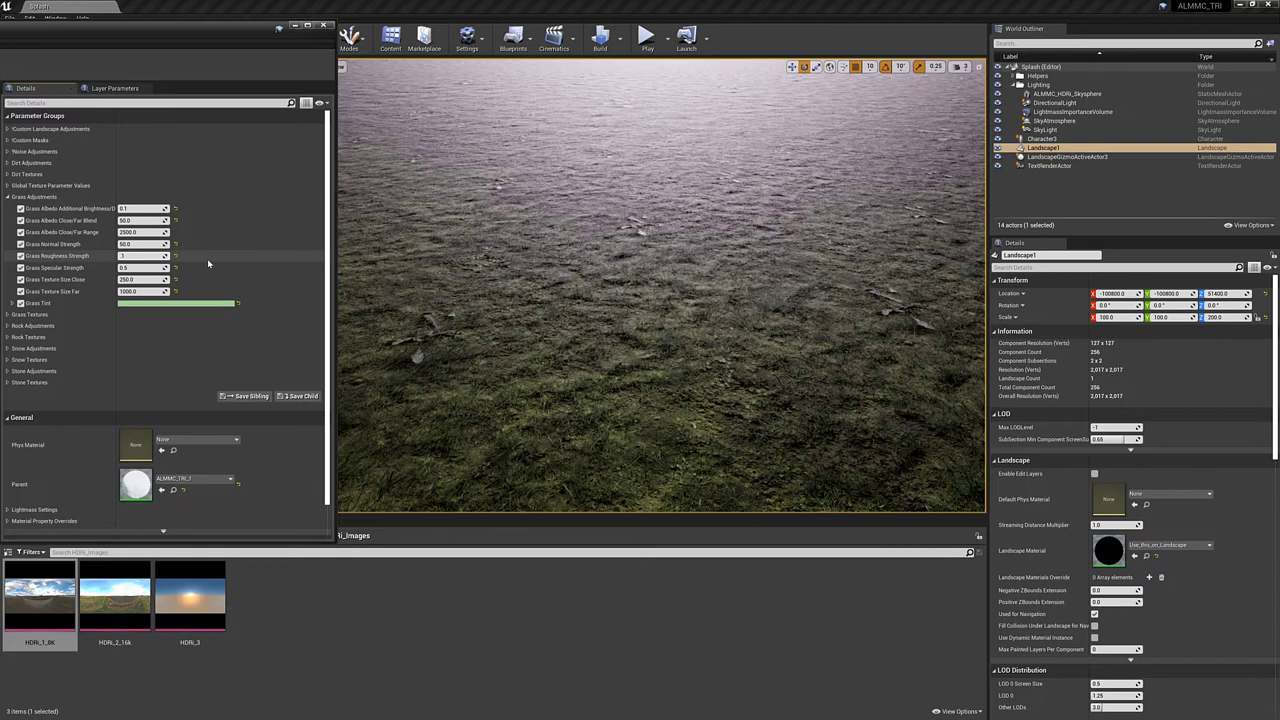
key(Return)
click(150, 256)
text(.5)
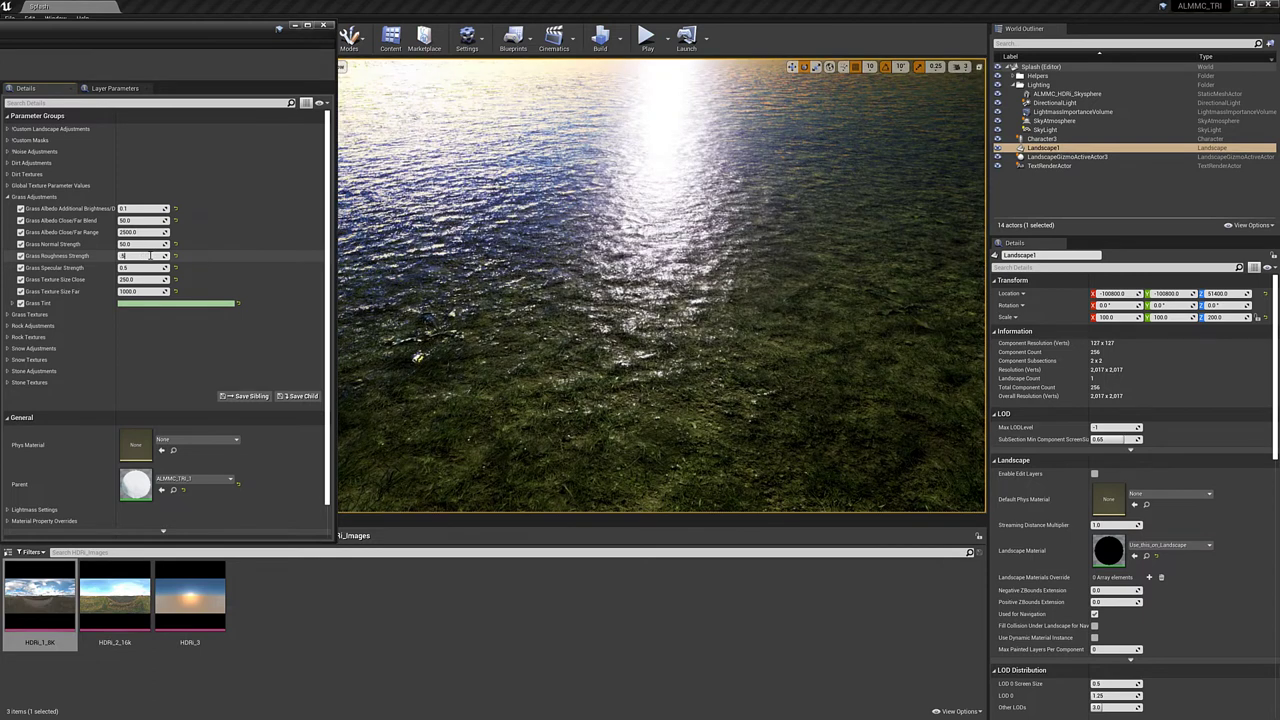
text(0.5)
key(Return)
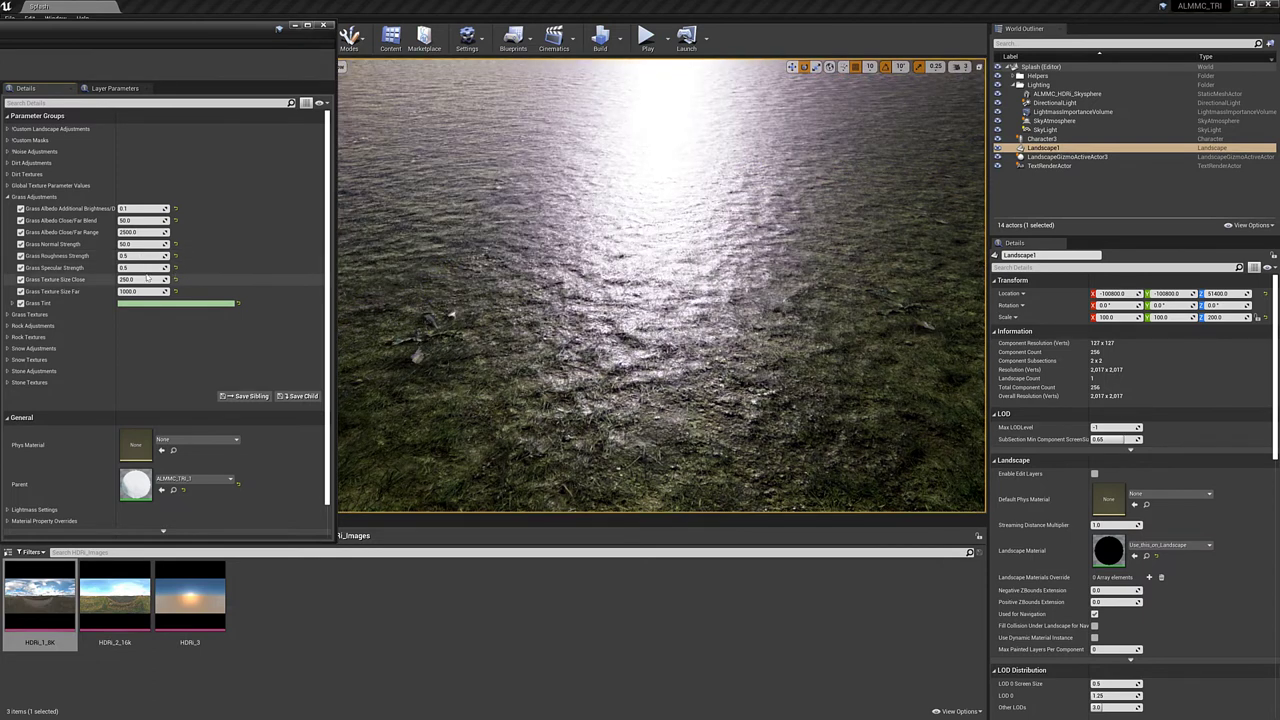
Step: Set Grass Specular Strength to 0.1 and inspect the grass toward the mountains and toward the sun
click(139, 268)
text(.1)
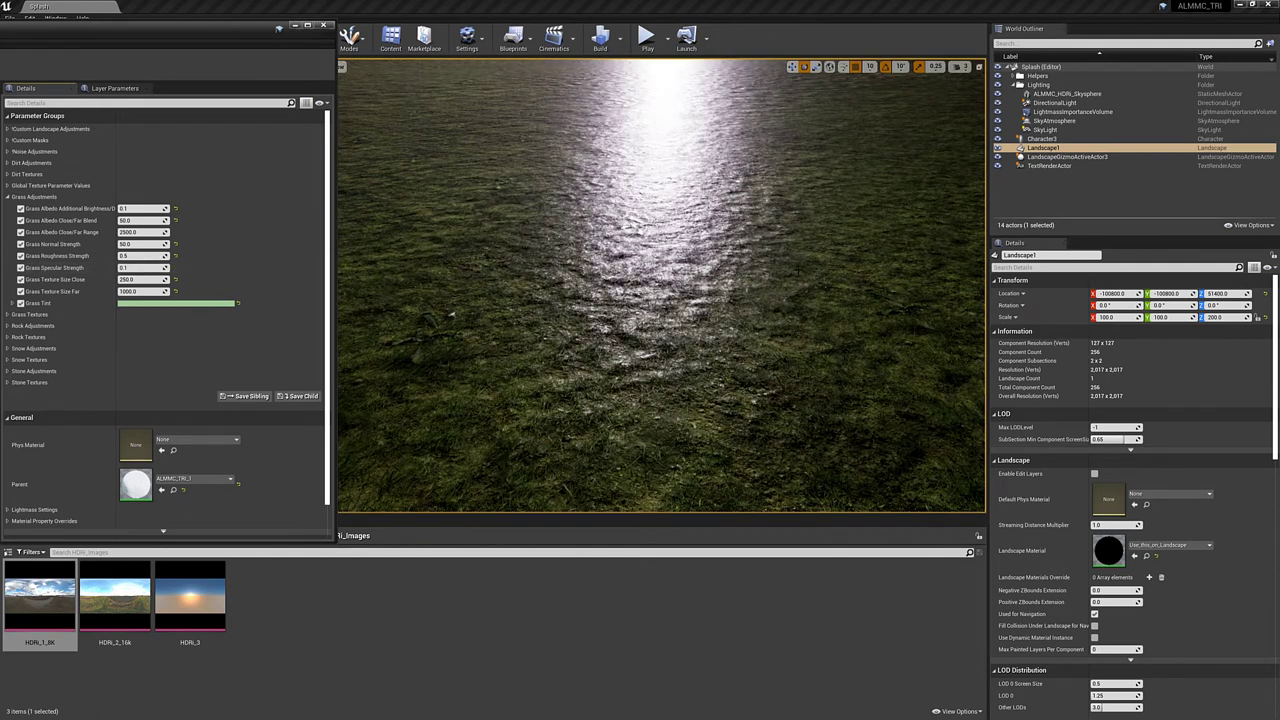
right_drag(662, 319, 440, 240)
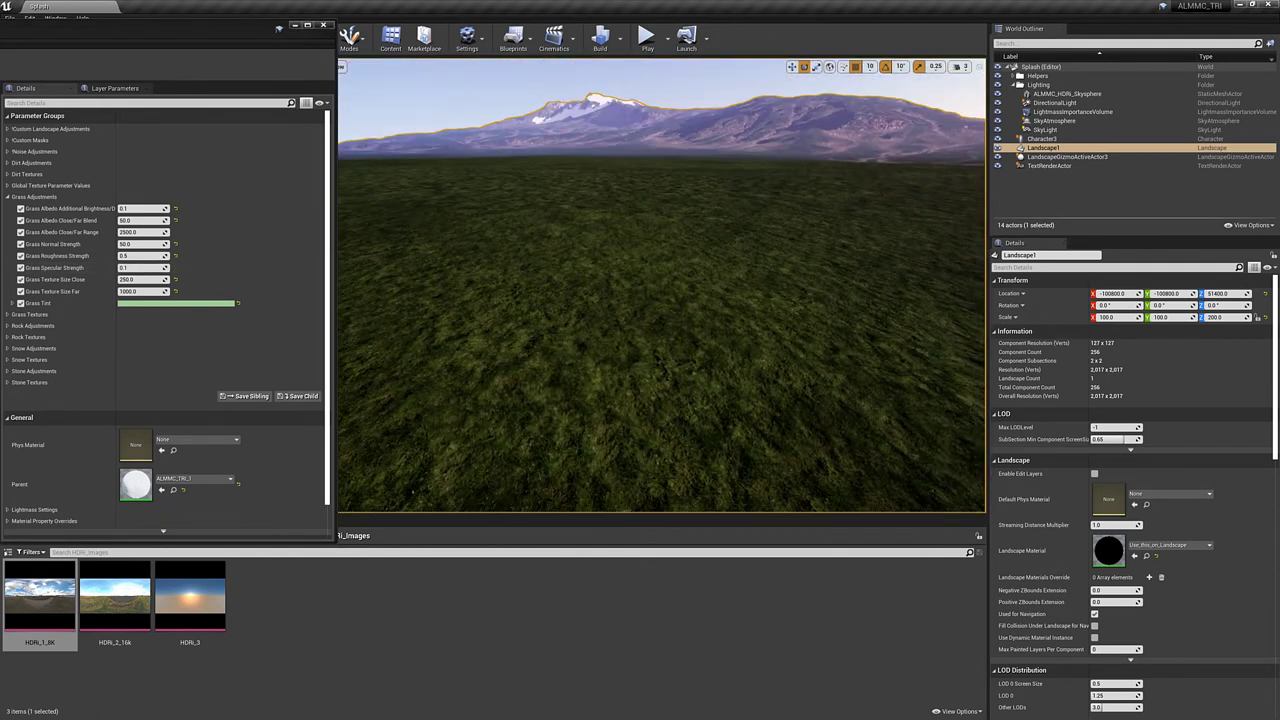
right_drag(662, 286, 900, 274)
right_drag(705, 292, 670, 95)
right_drag(513, 383, 330, 370)
right_drag(450, 280, 420, 245)
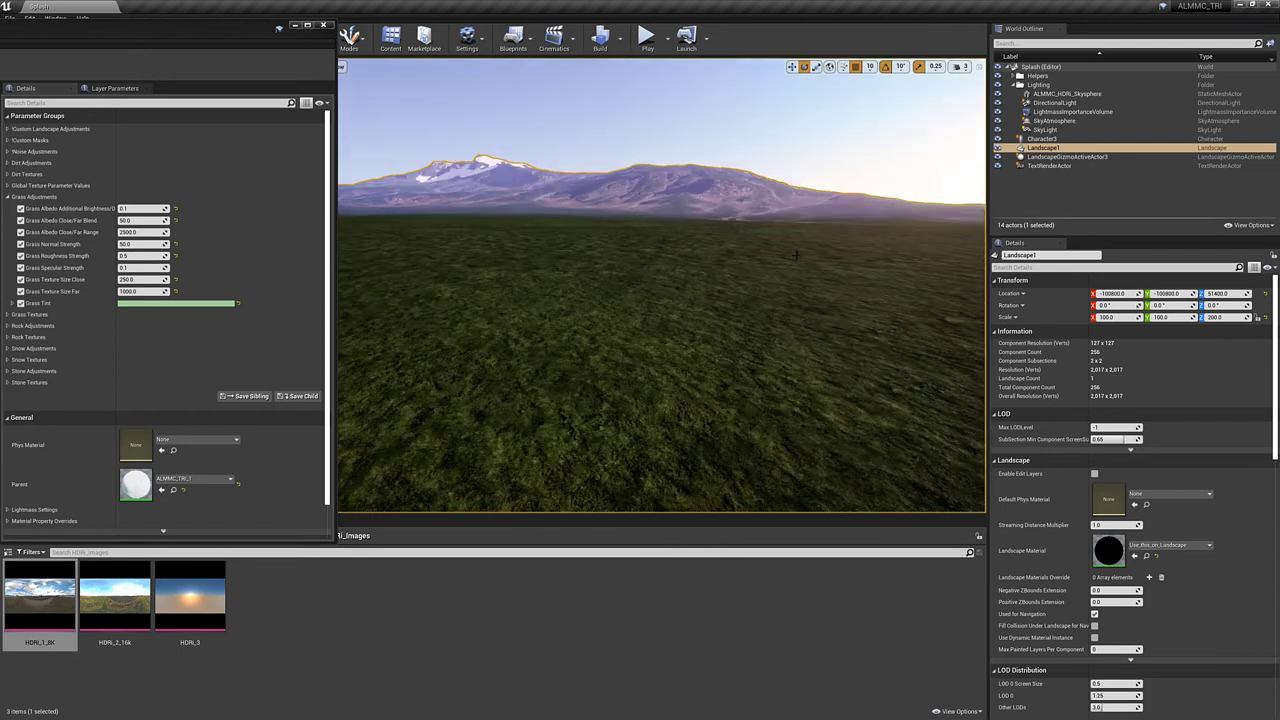
right_drag(647, 296, 500, 280)
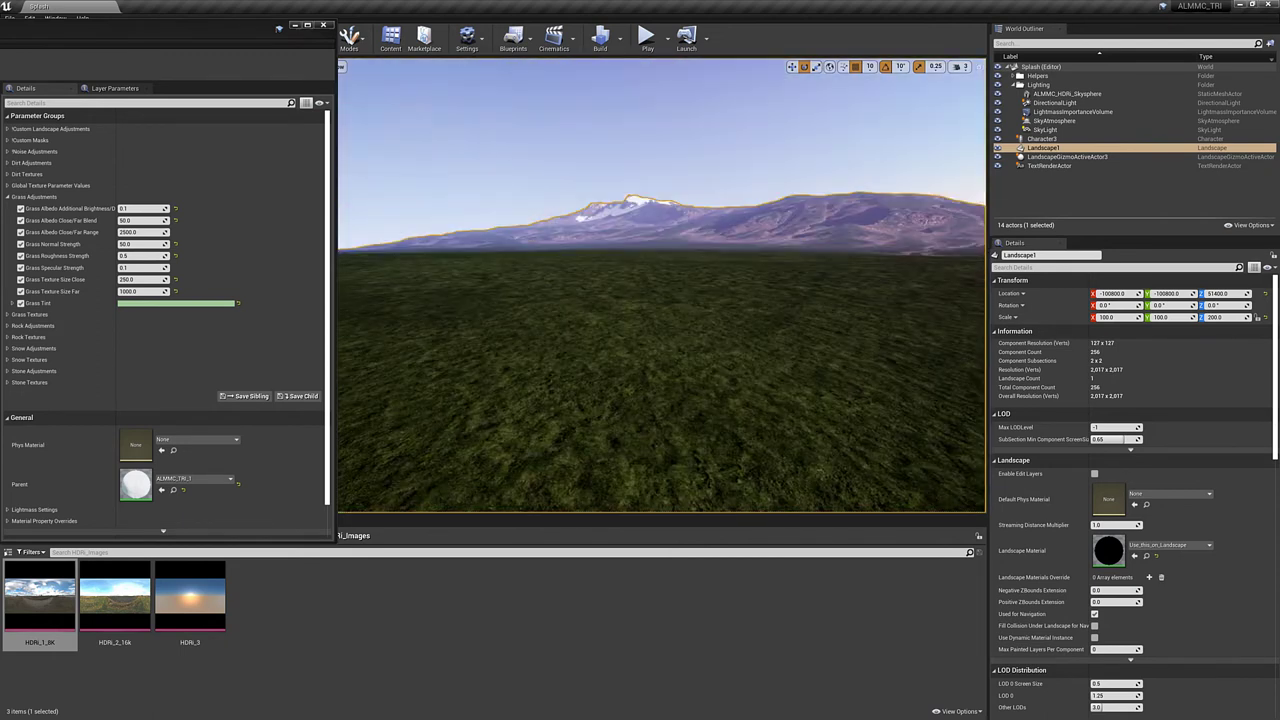
right_drag(590, 297, 730, 300)
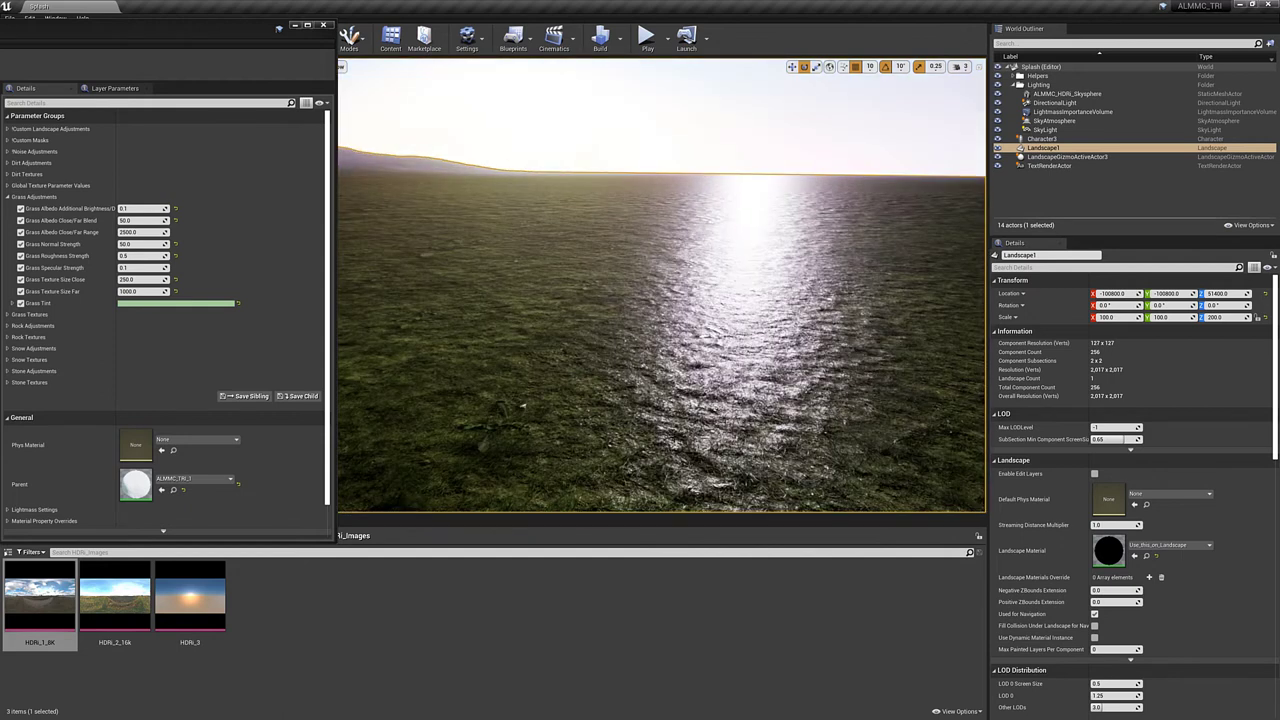
Step: Set Grass Roughness Strength to 0.9 and check the sun's reflection on the ground
click(138, 257)
text(.5)
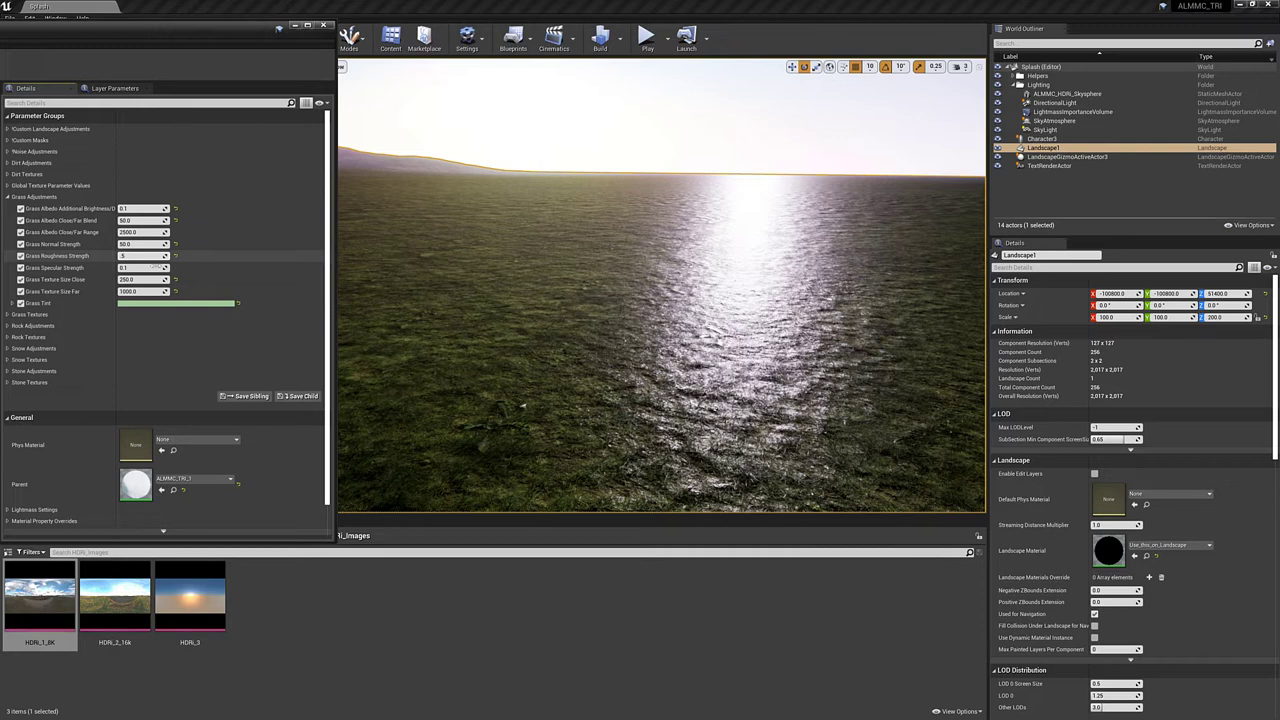
drag(155, 258, 112, 258)
key(Return)
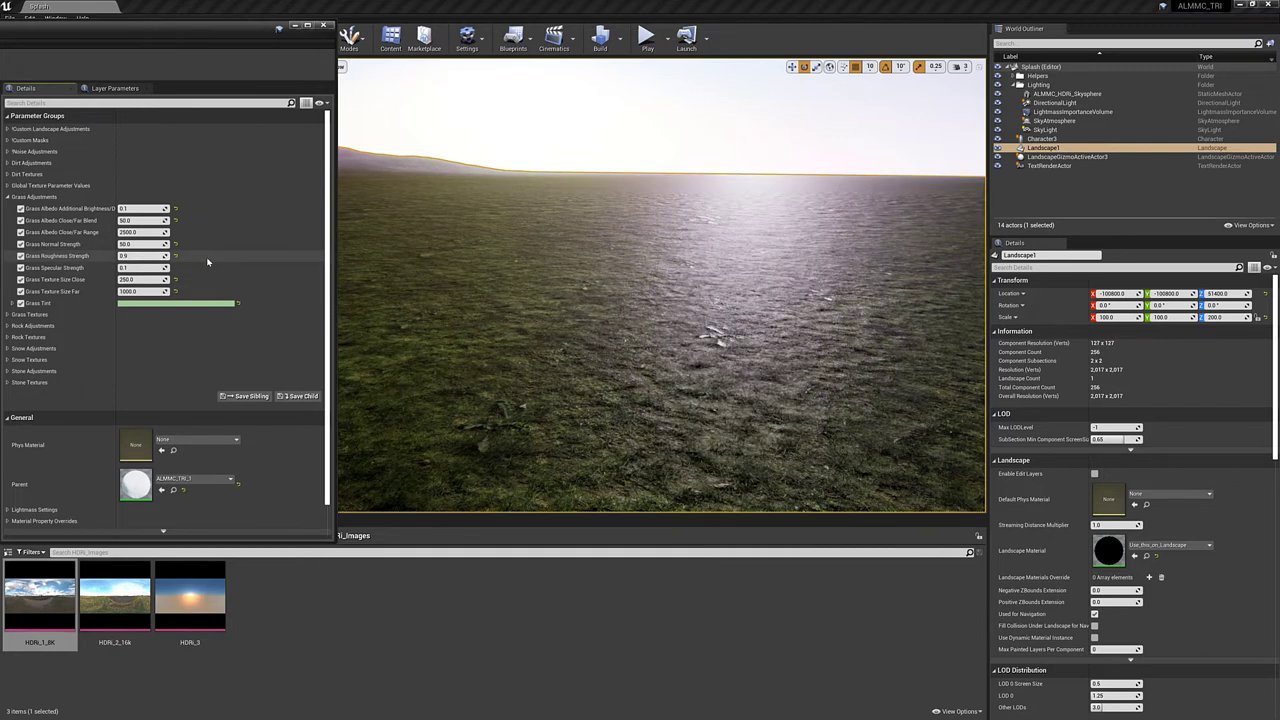
right_drag(717, 337, 800, 354)
right_drag(612, 258, 576, 278)
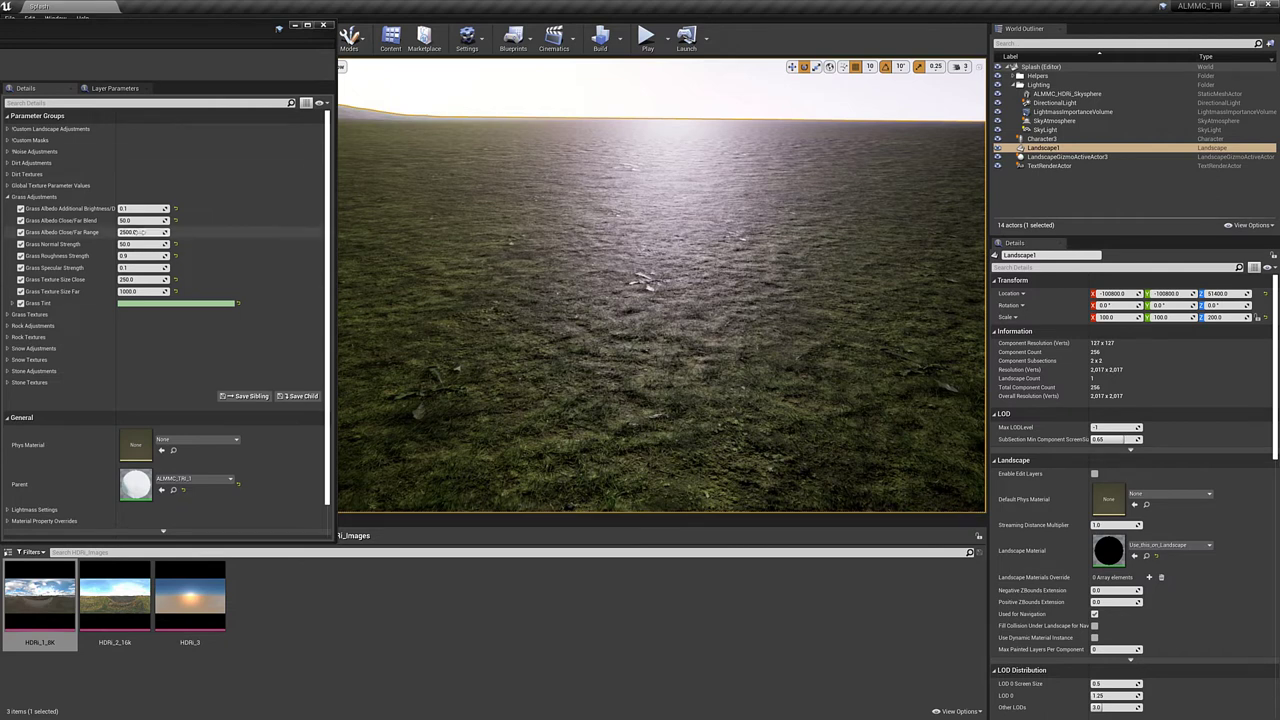
Step: Set Grass Roughness Strength to 1 and try Grass Specular Strength at 0.01 and 0.1
drag(150, 256, 190, 259)
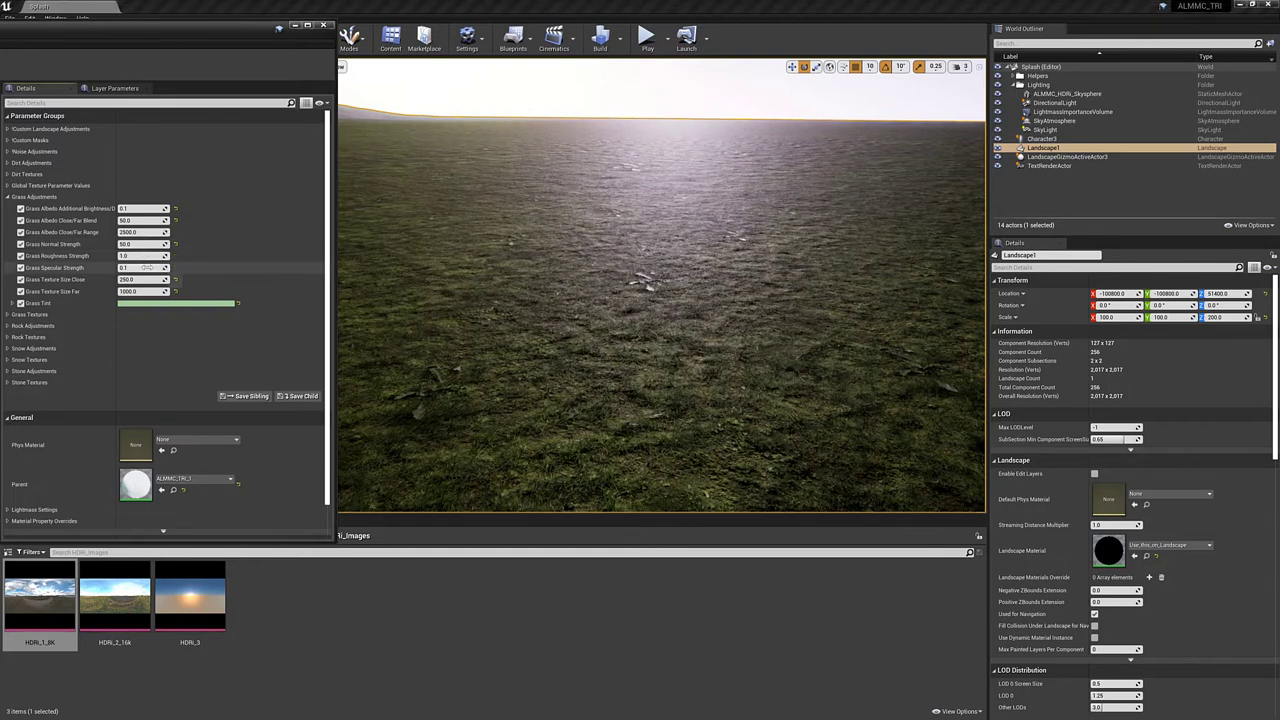
click(142, 268)
text(.01)
key(Return)
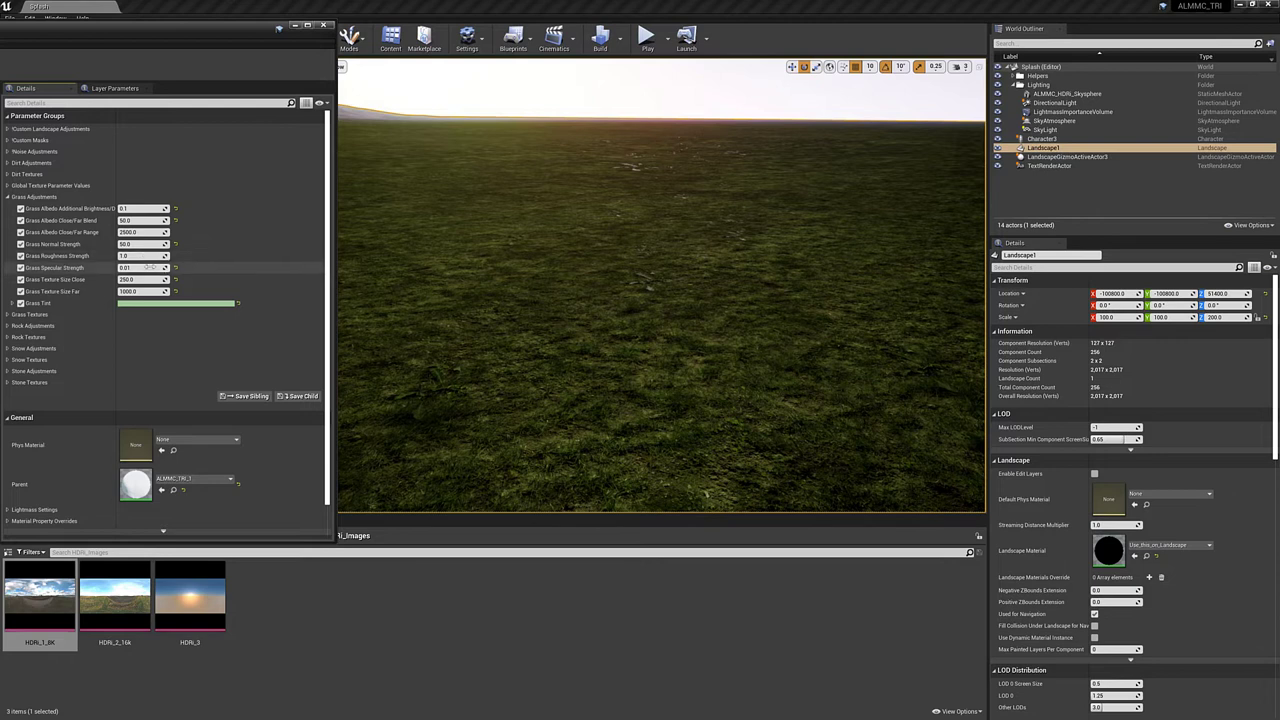
click(140, 268)
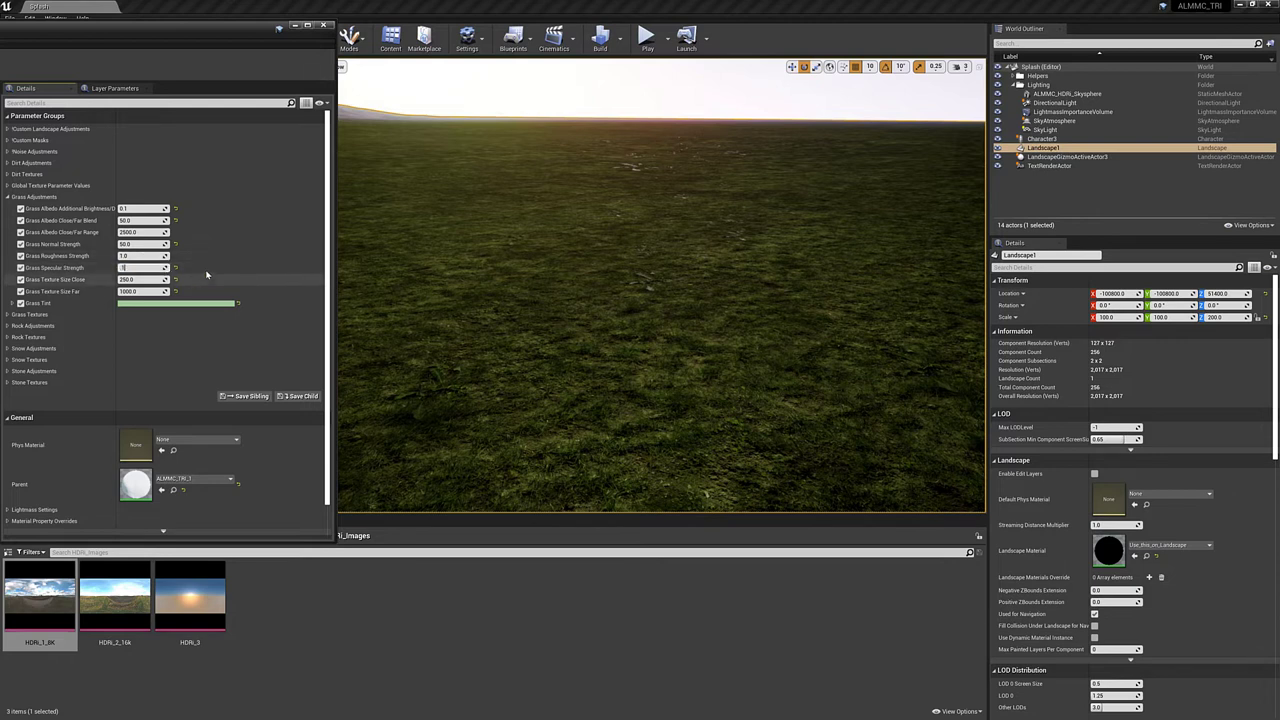
text(1)
key(Return)
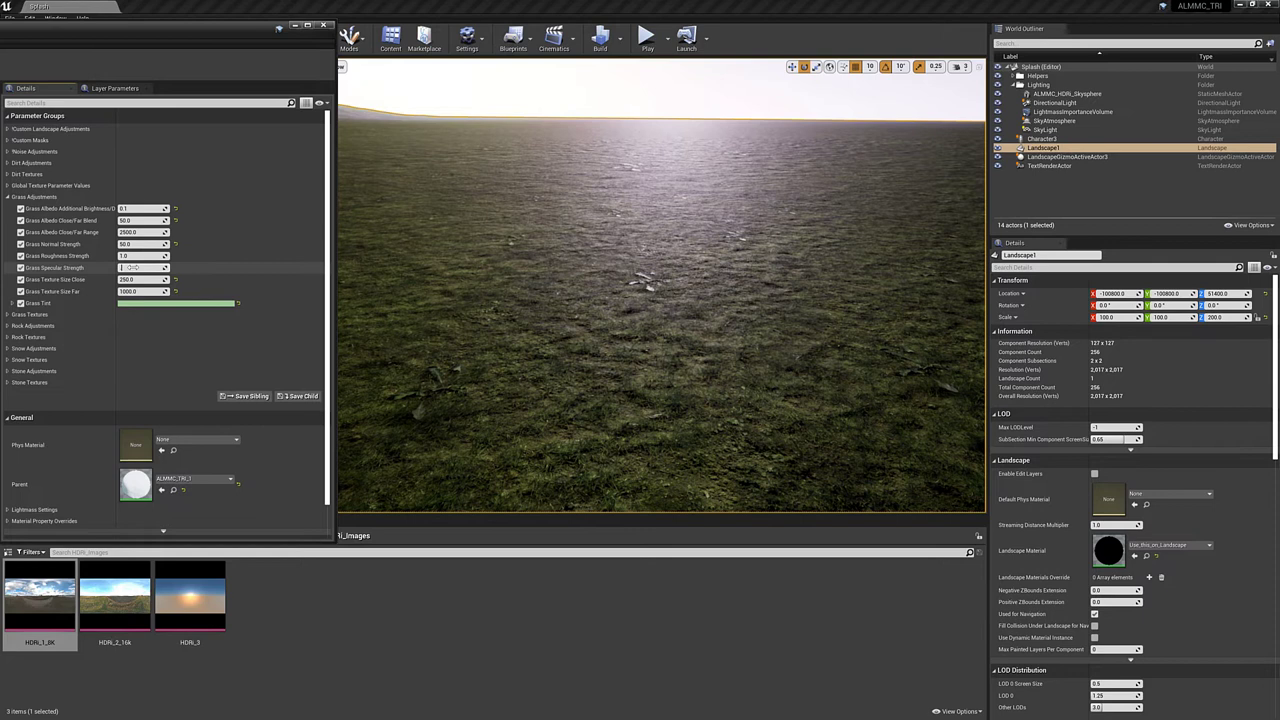
Step: Set Grass Specular Strength to 0.05 and check the grass both facing the sun and facing the mountains
text(.8)
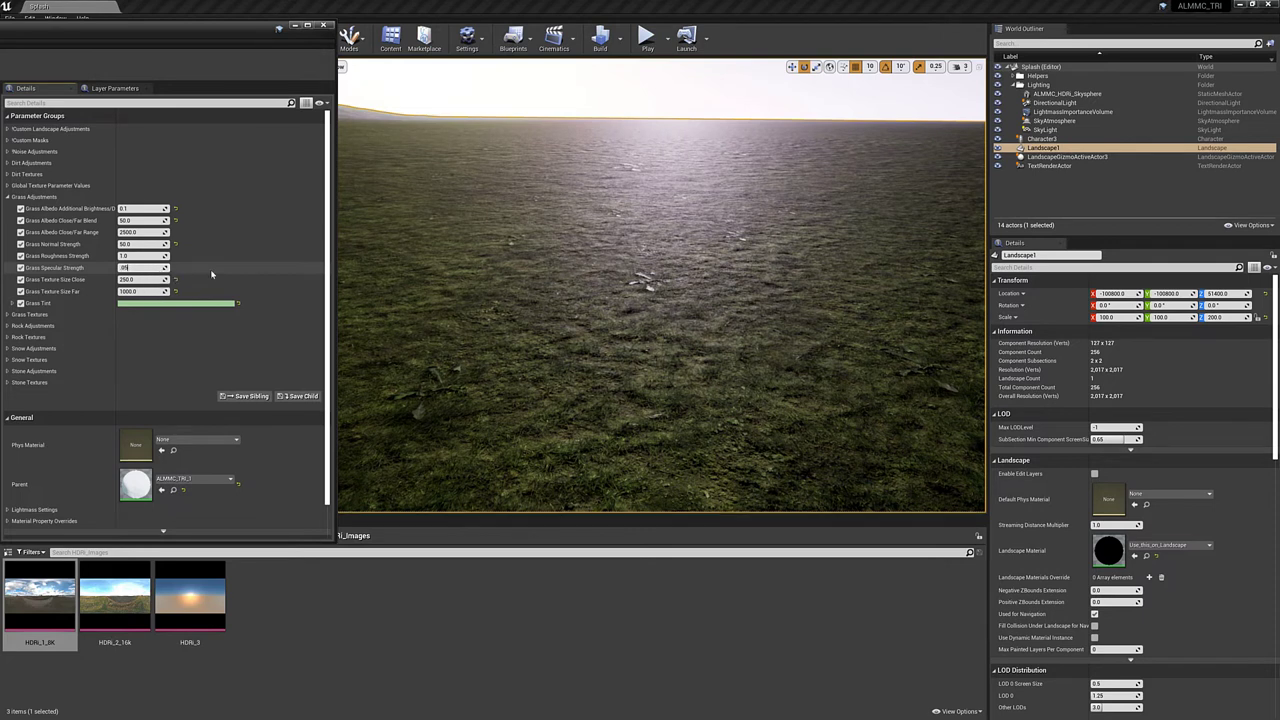
text(.05)
key(Return)
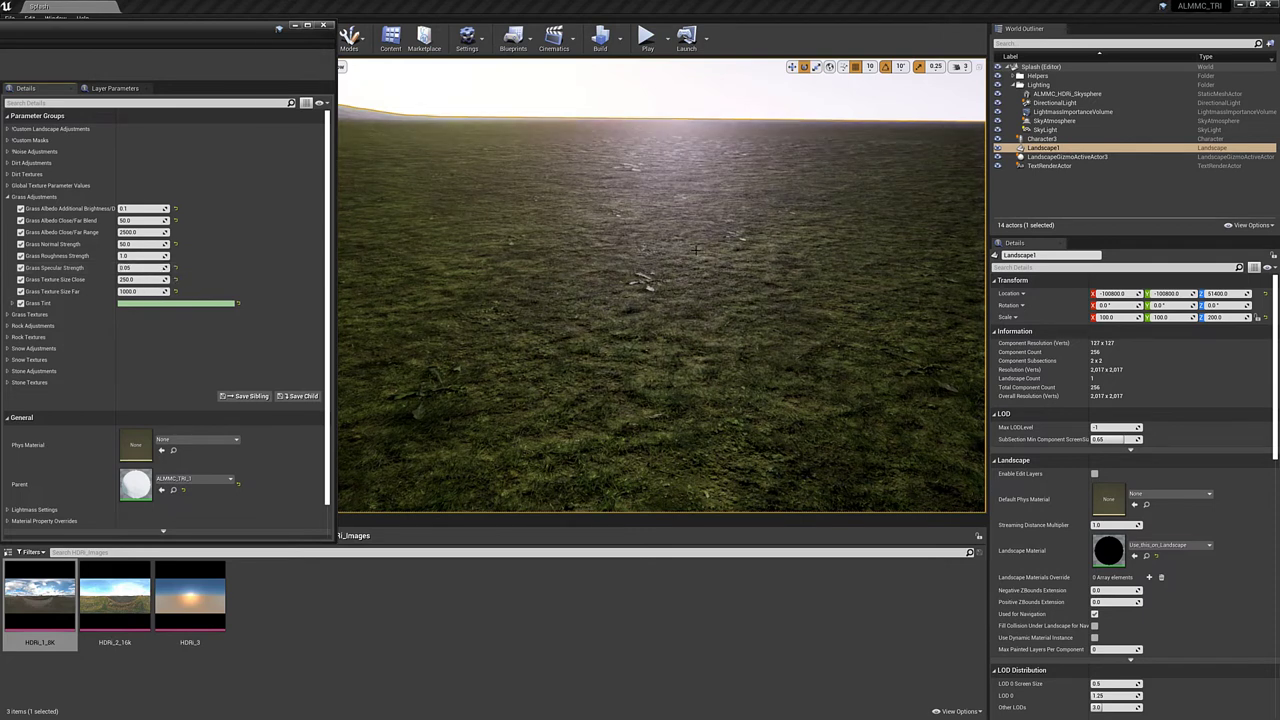
right_drag(661, 285, 652, 216)
key(w)
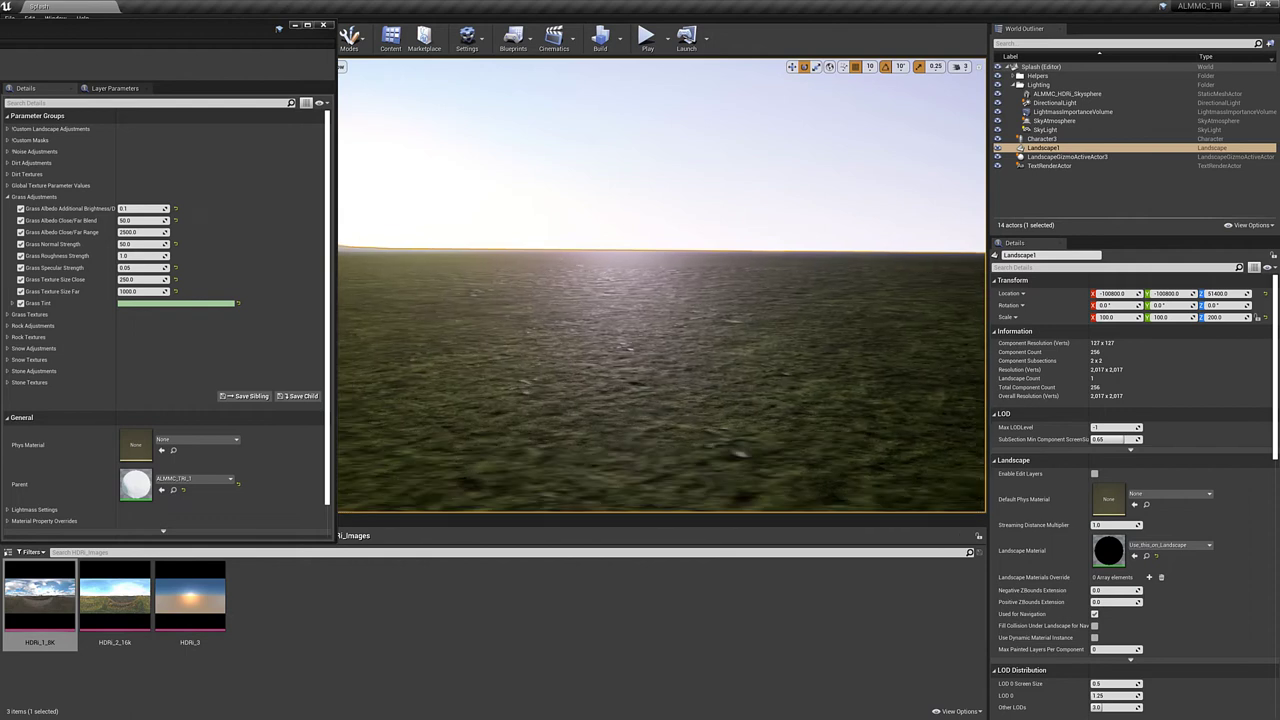
right_drag(760, 300, 390, 272)
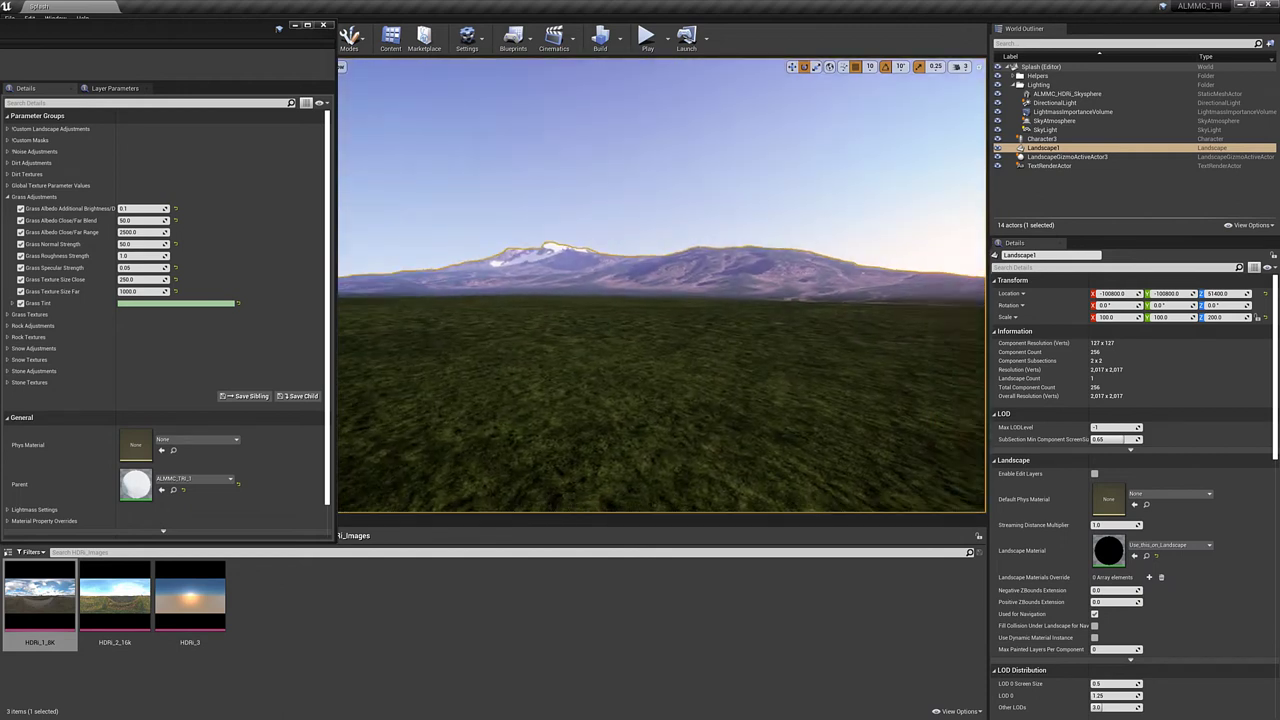
Step: Save the landscape's material instance and close its editor, leaving no actor selected in the level
click(766, 237)
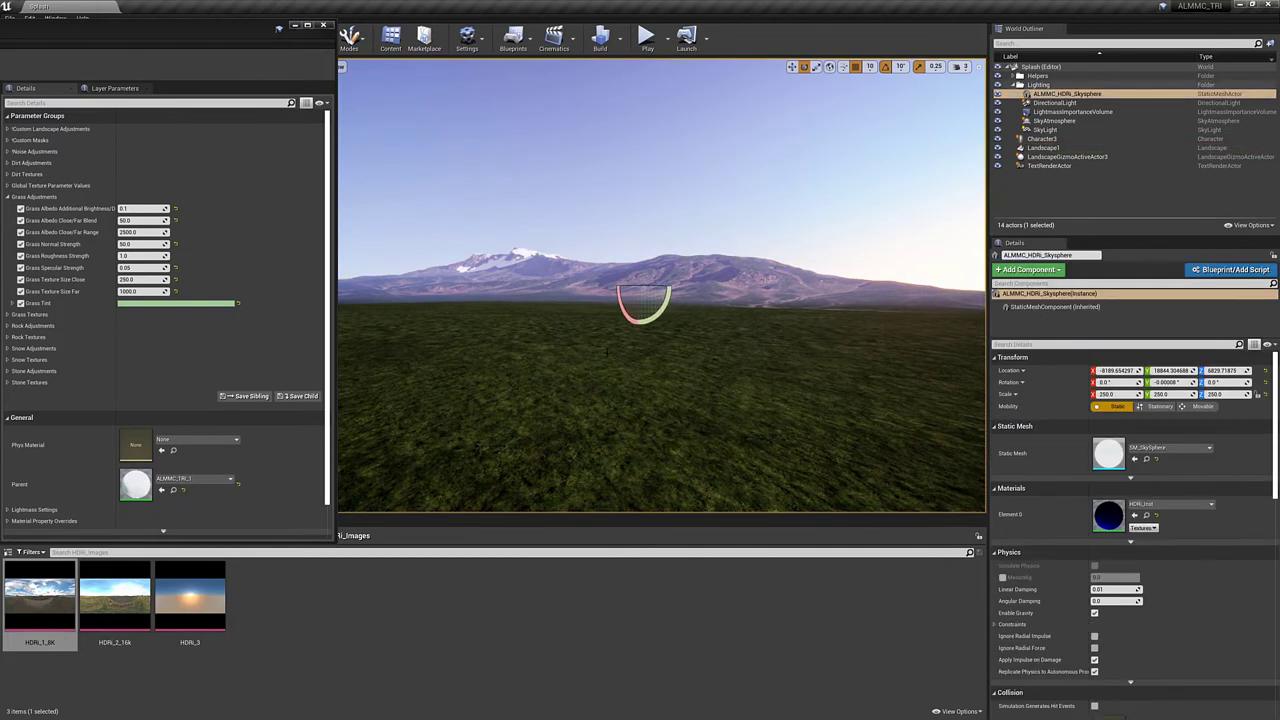
click(1063, 190)
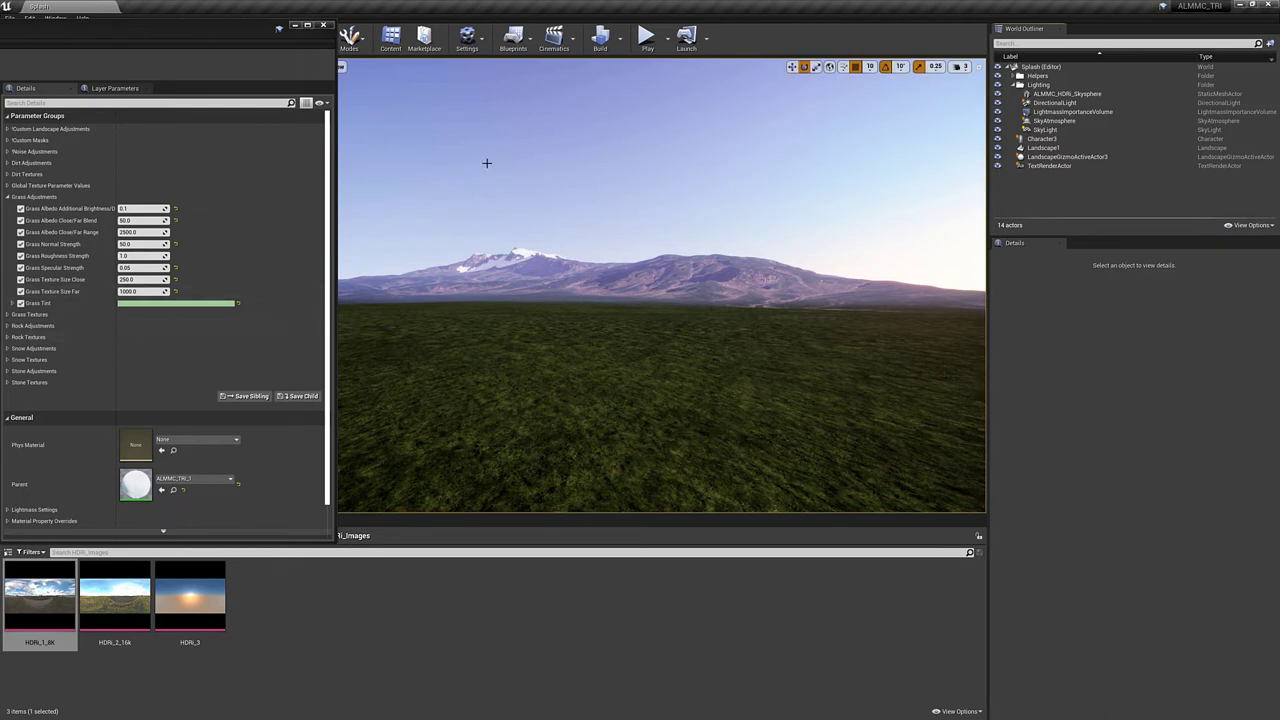
drag(206, 36, 891, 163)
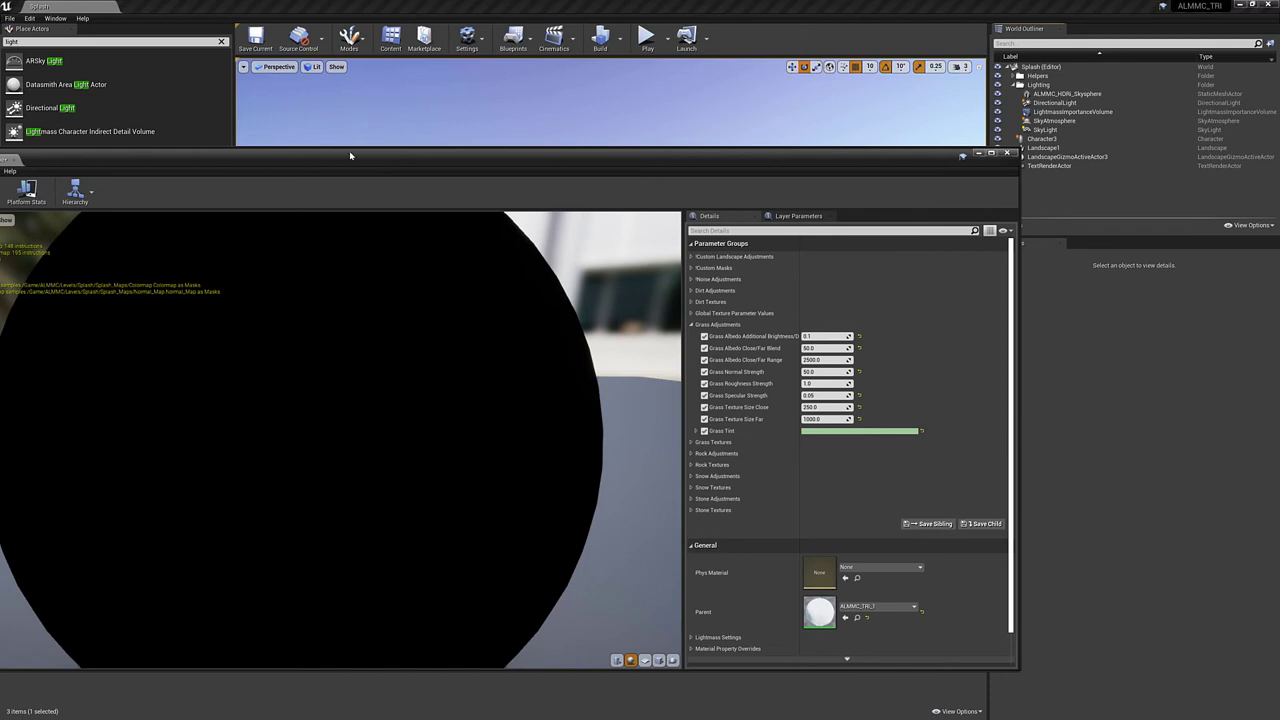
drag(351, 155, 709, 150)
click(277, 183)
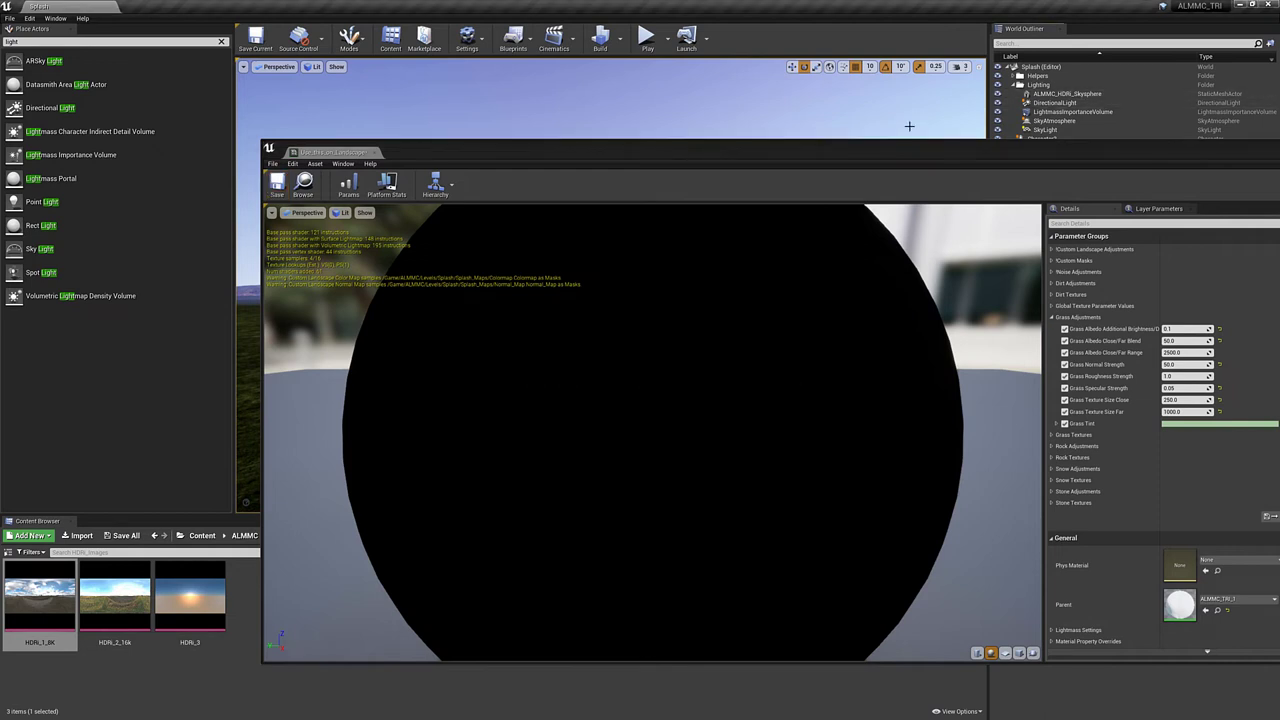
drag(992, 149, 598, 106)
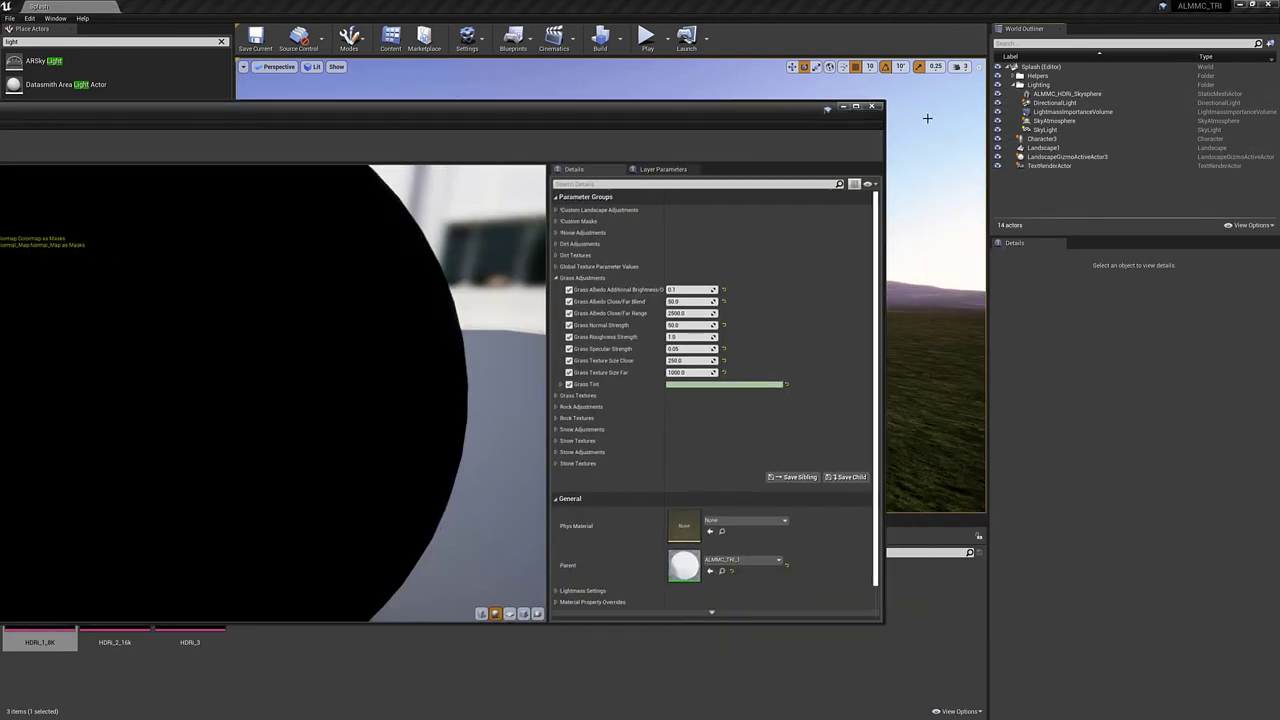
click(876, 106)
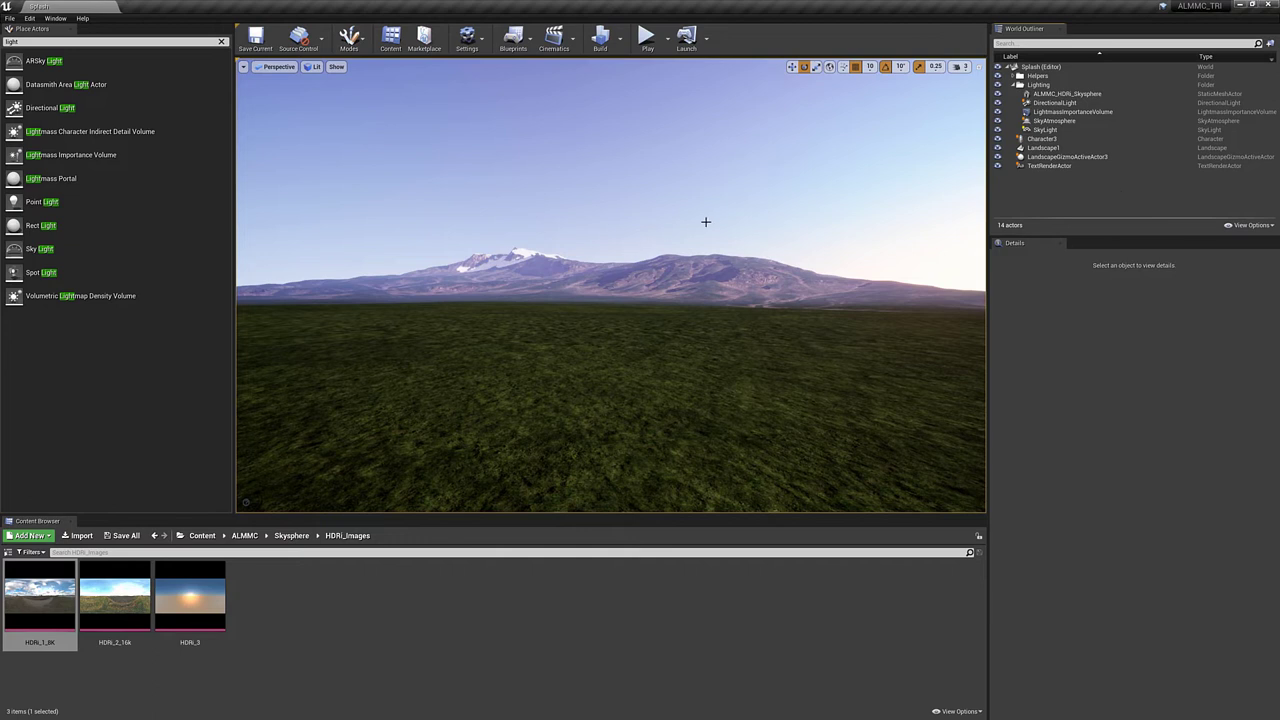
Step: Open the HDRi_Inst material of ALMMC_HDRi_Skysphere and place its editor so the viewport stays visible
click(1058, 95)
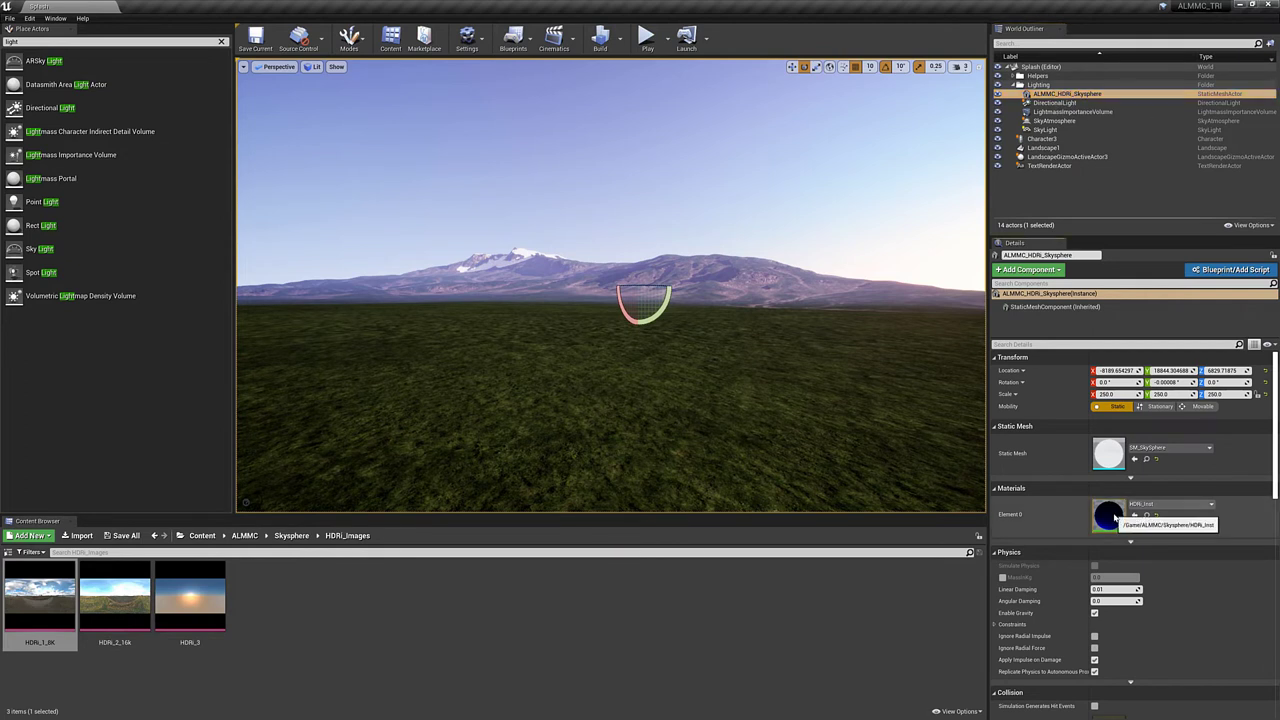
double_click(1110, 514)
drag(1076, 112, 244, 40)
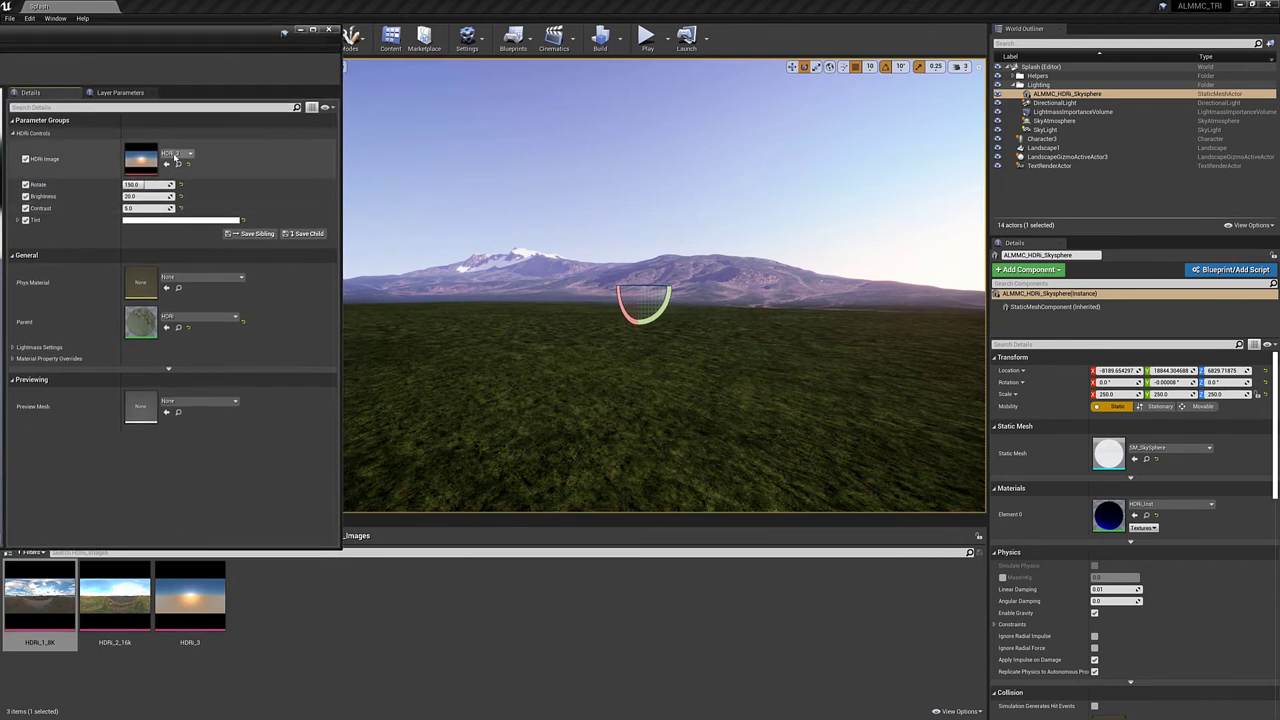
Step: Try the sky's Rotate at about 168 and Brightness at about 66, and set Contrast to 3
mouse_move(145, 185)
mouse_down()
mouse_move(226, 197)
mouse_move(121, 208)
mouse_move(147, 208)
mouse_up()
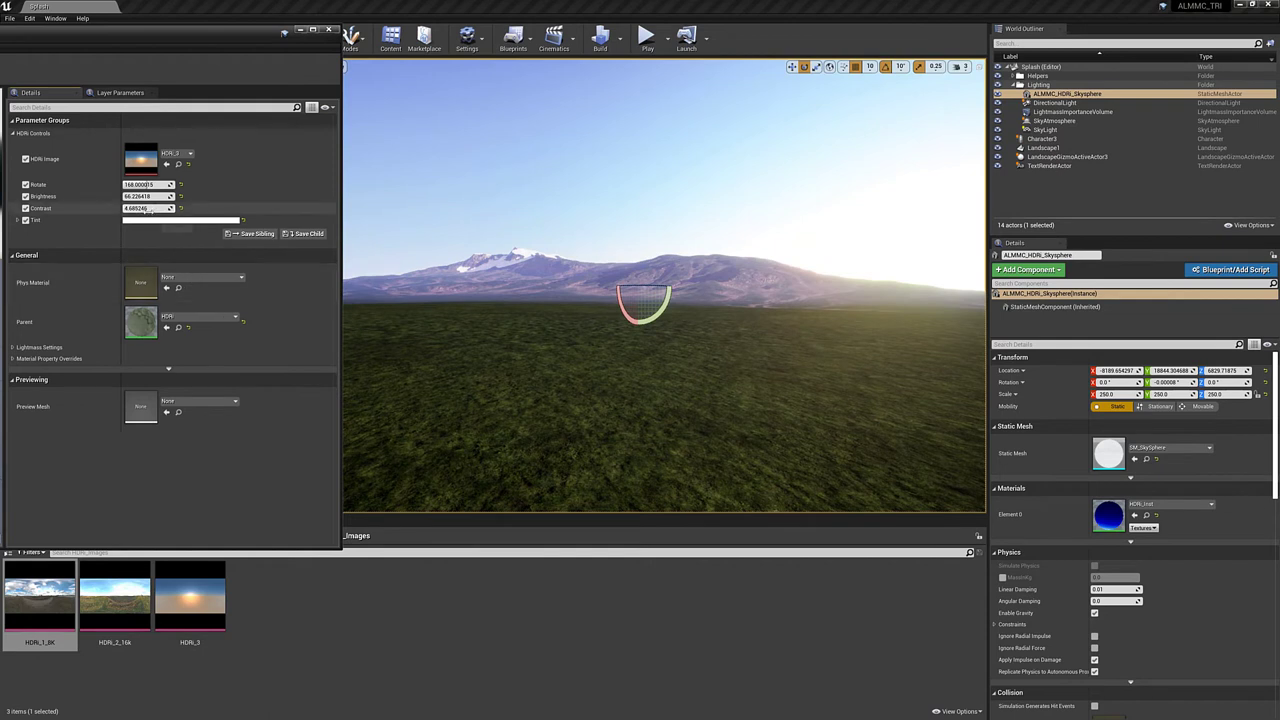
click(148, 209)
key(Return)
click(181, 209)
click(160, 208)
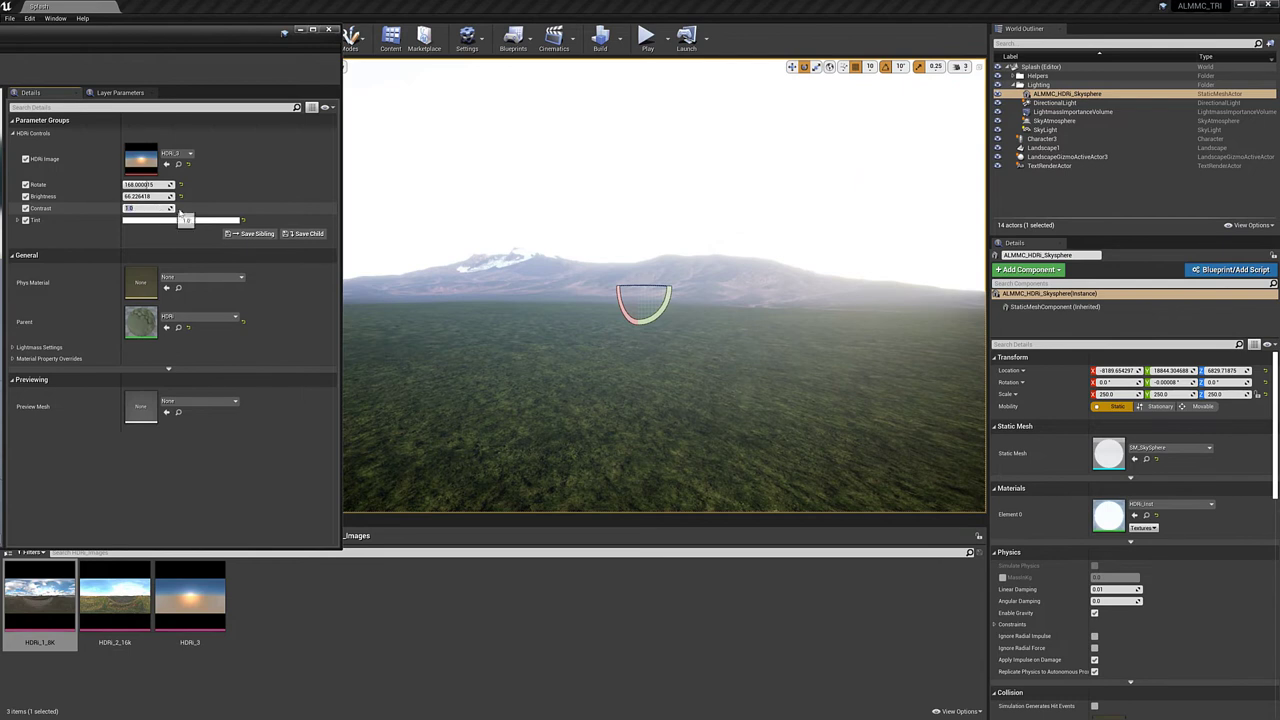
key(Return)
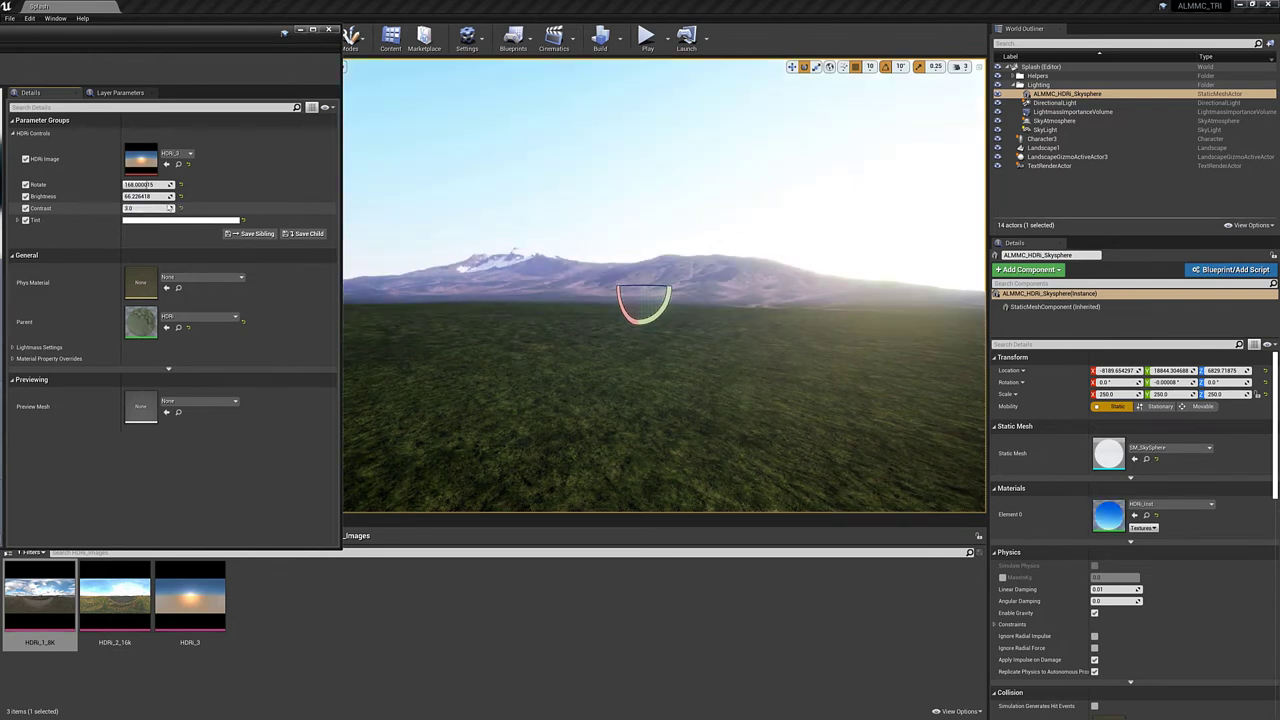
Step: Reset the sky's Brightness to its default, try it at 20, and set it to 50
click(180, 198)
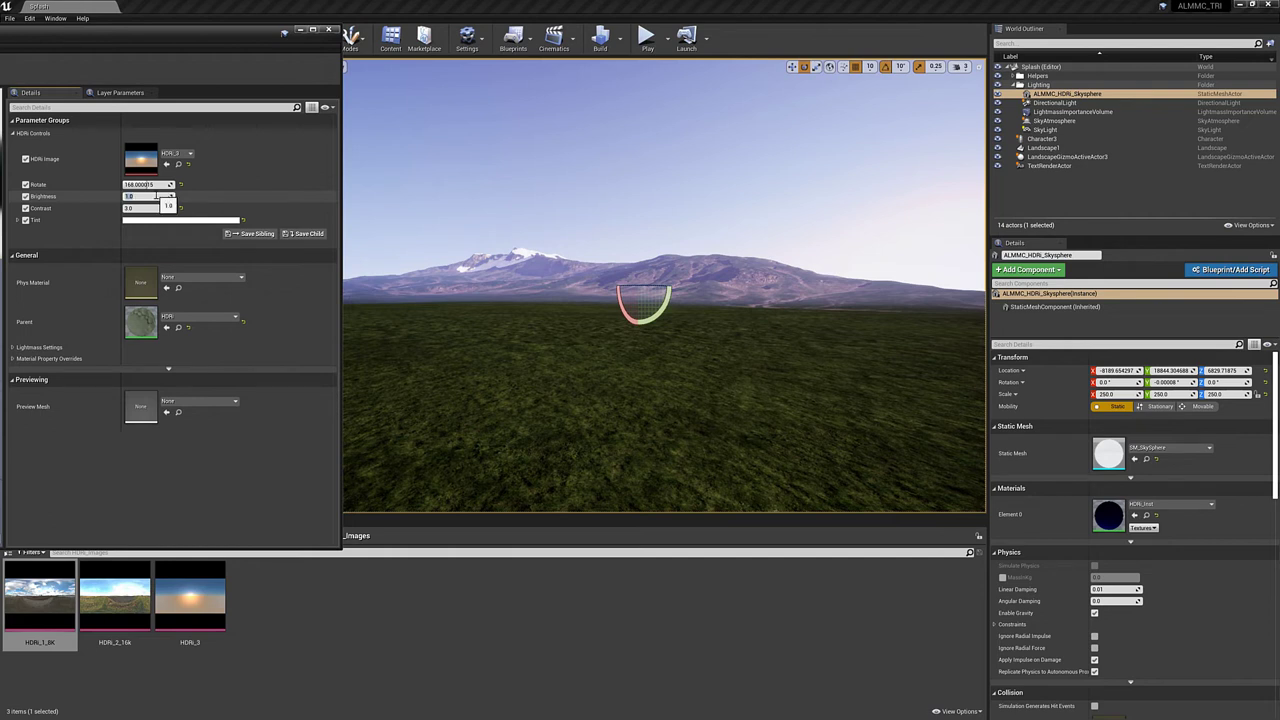
click(160, 198)
text(20)
key(Return)
click(160, 197)
text(50)
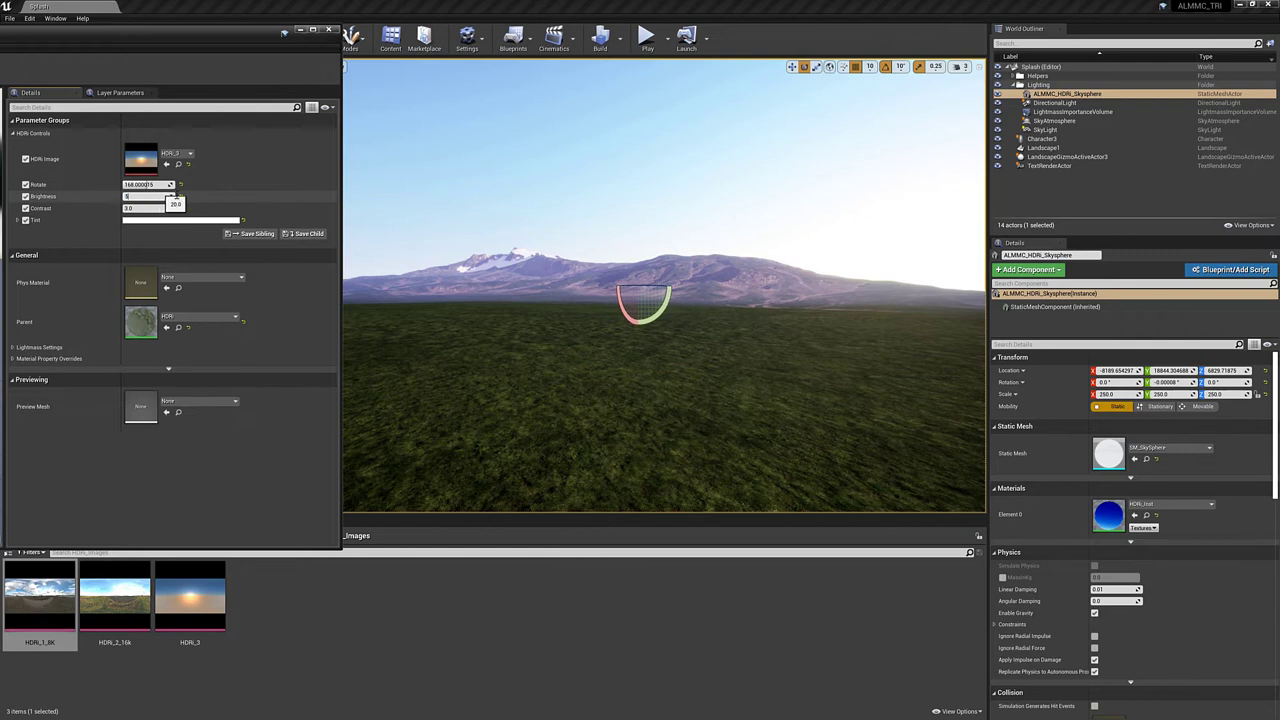
key(Return)
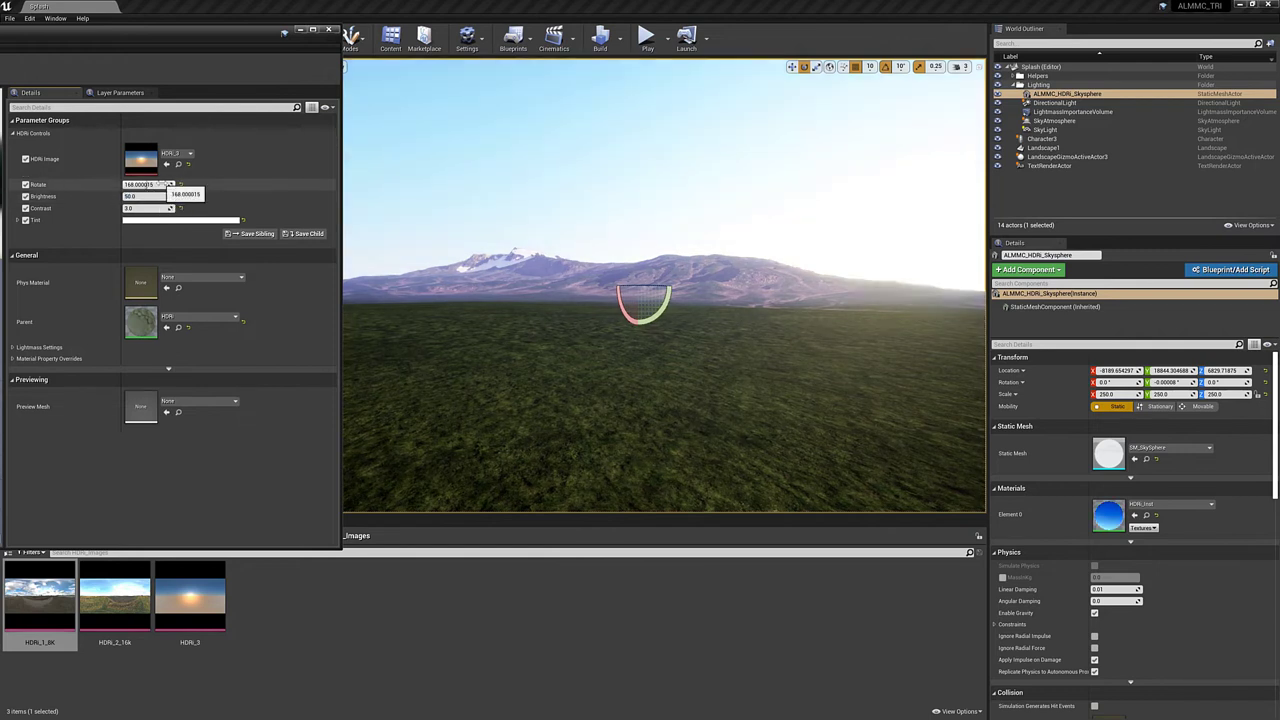
Step: Set the sky image's Rotate value to 150
click(166, 185)
text(150)
key(Return)
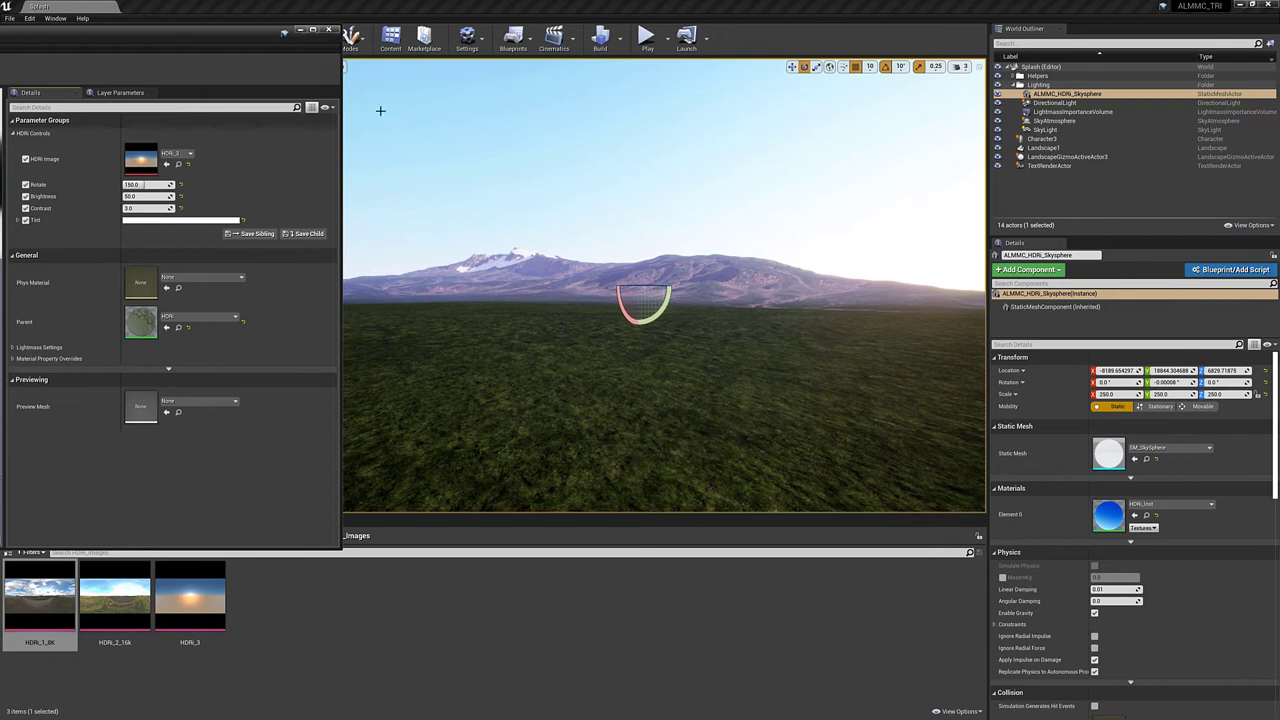
Step: Reposition the sky material's editor and assign the HDRi_1_8K texture as its HDRi Image
drag(163, 48, 262, 21)
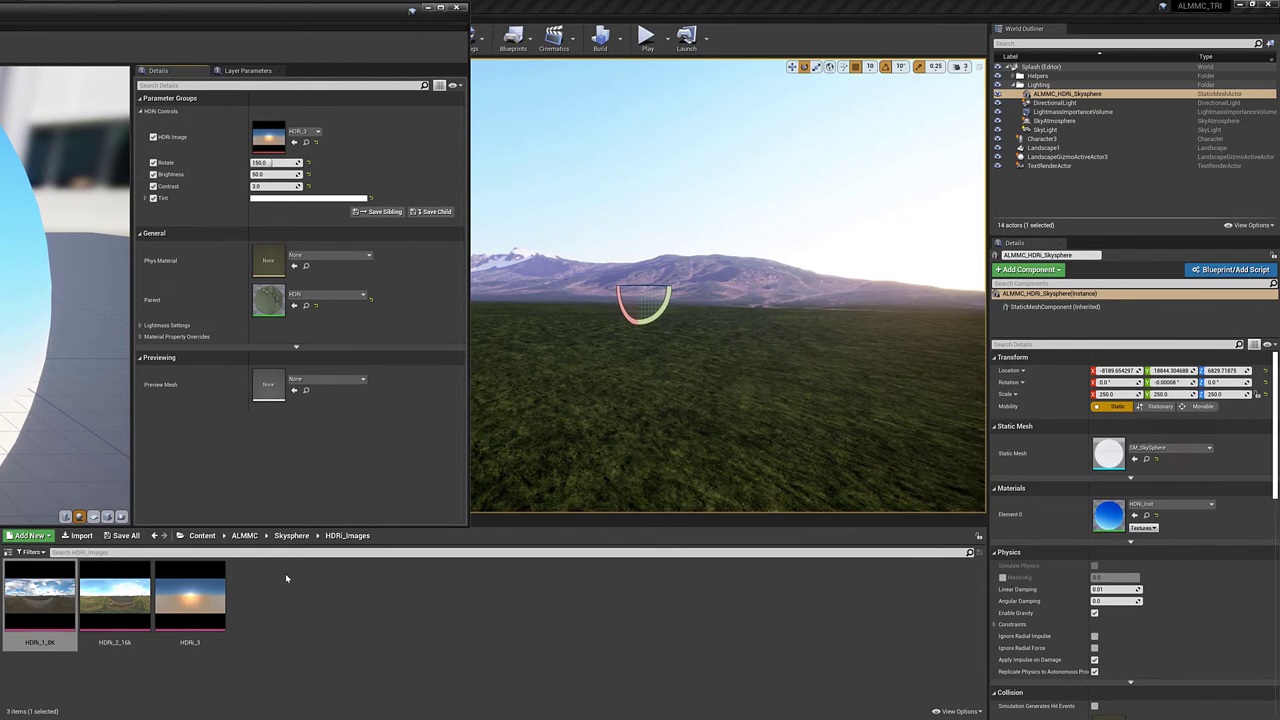
click(282, 640)
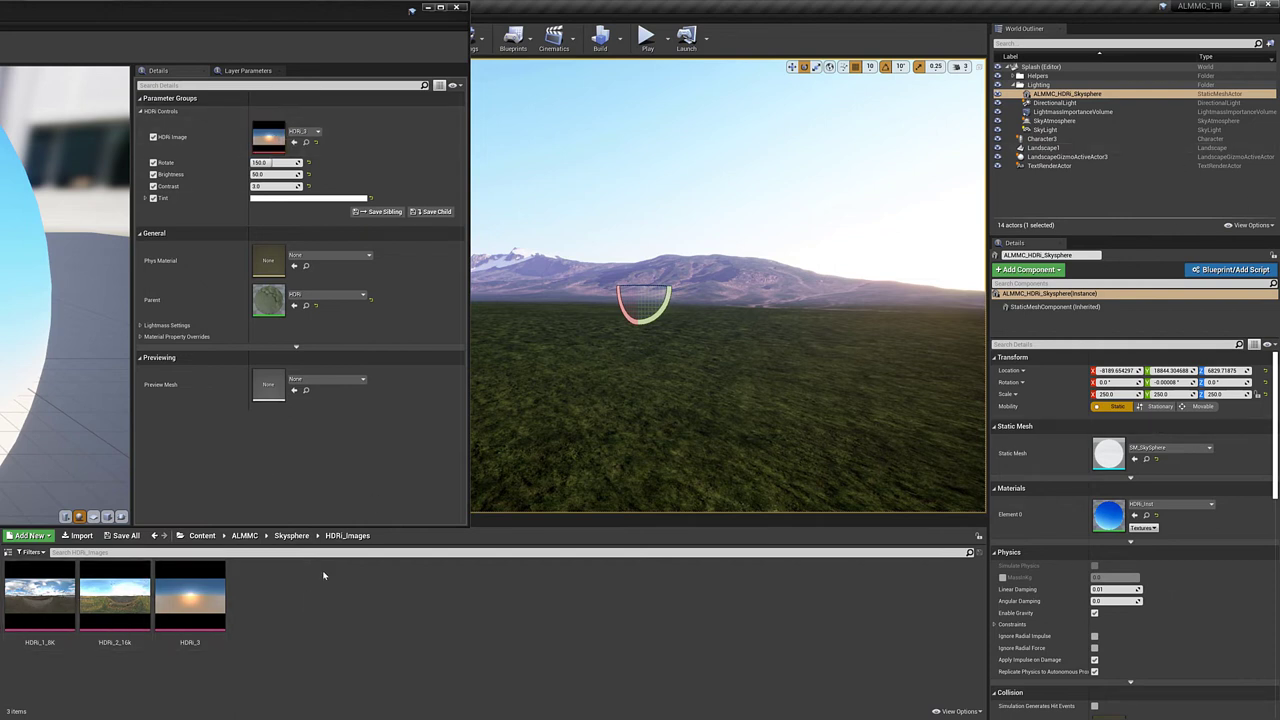
drag(60, 605, 262, 133)
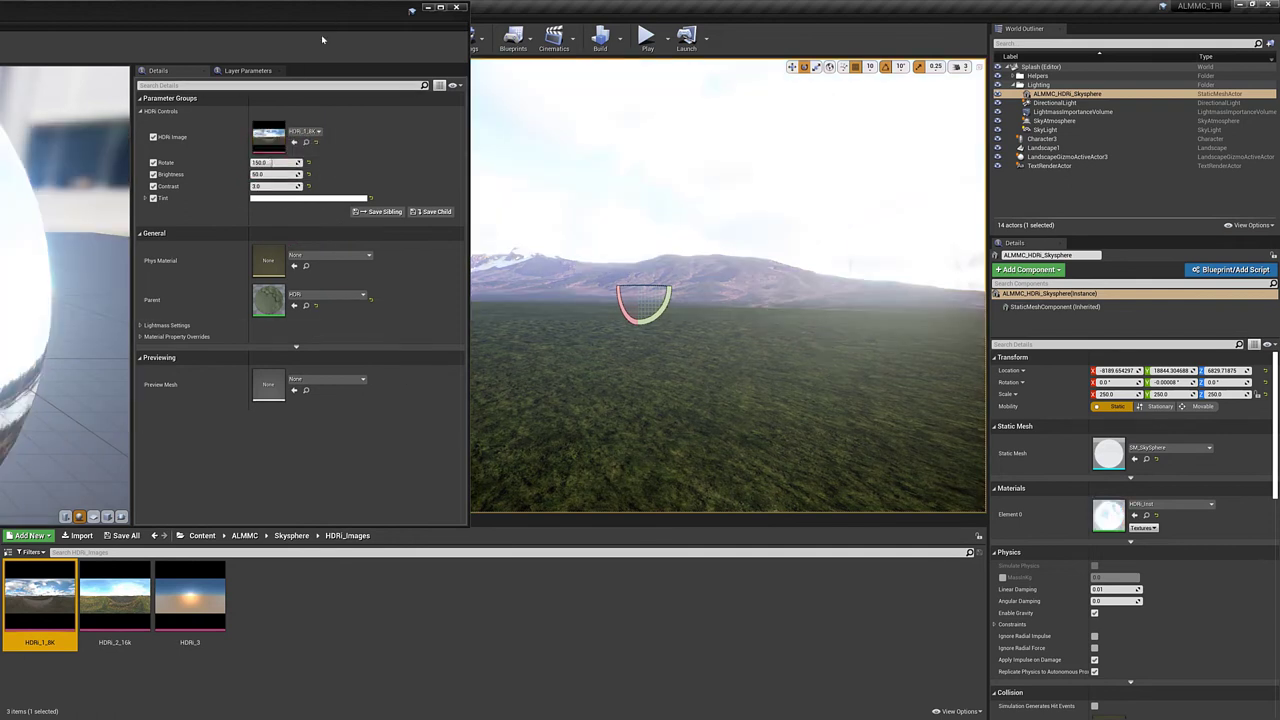
Step: Set the sky material's Brightness to 10 and Contrast to 5 with the mountains in view
drag(411, 9, 727, 428)
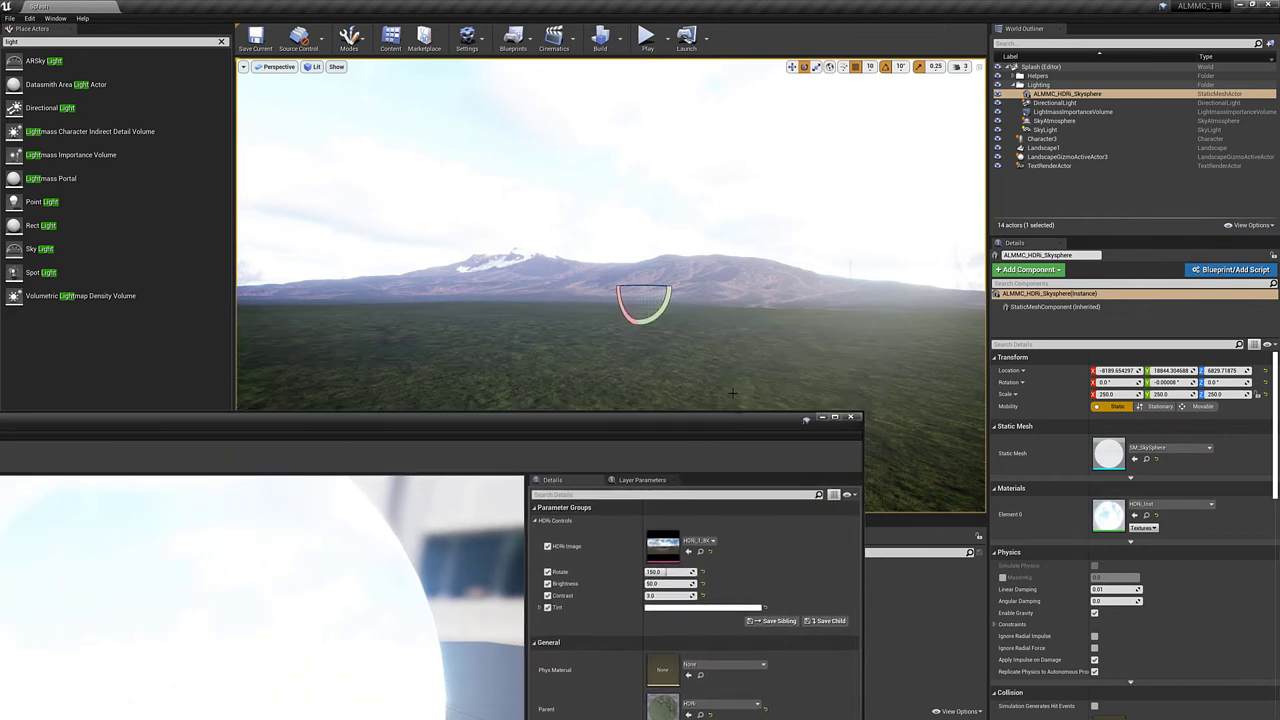
right_drag(610, 380, 640, 340)
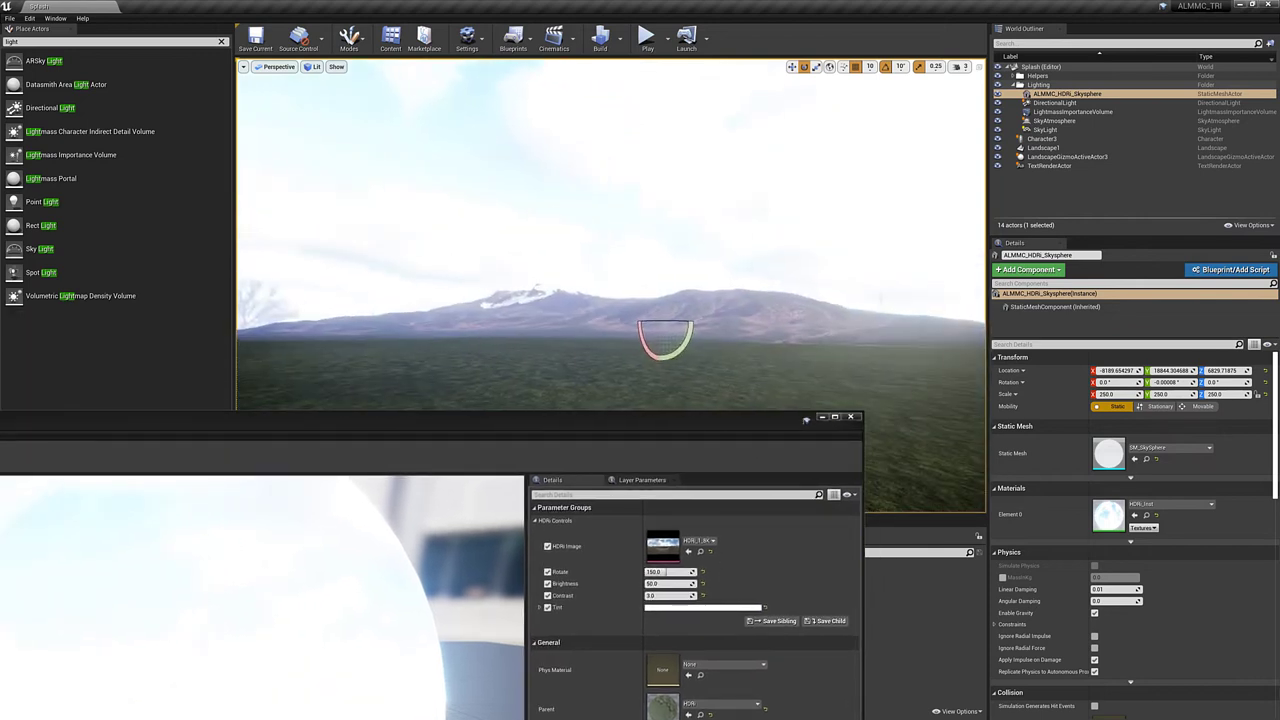
click(664, 585)
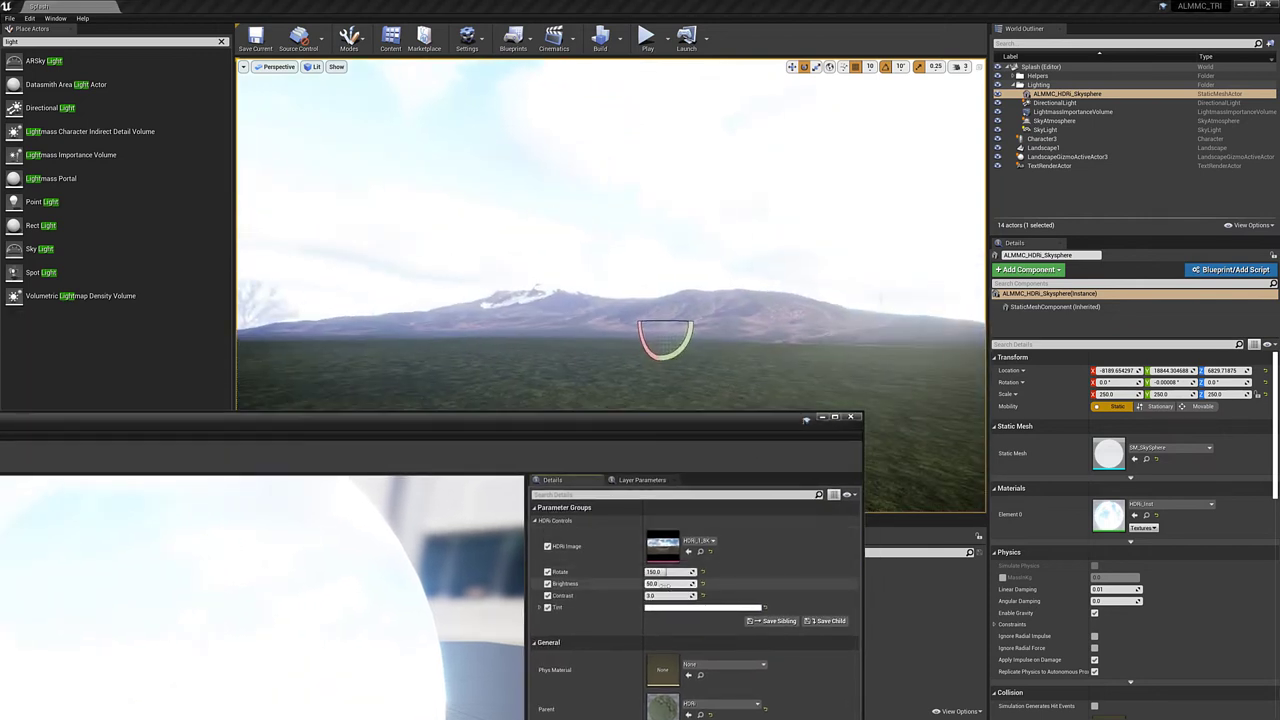
text(10)
key(Return)
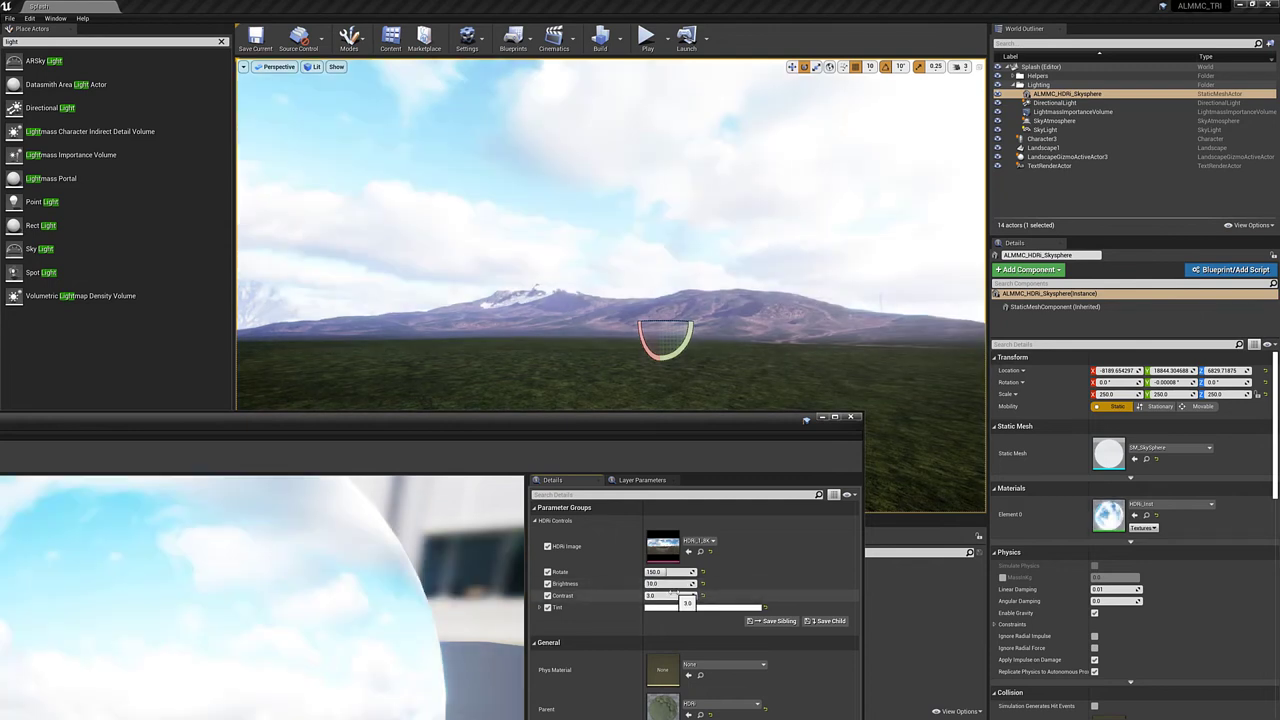
key(Return)
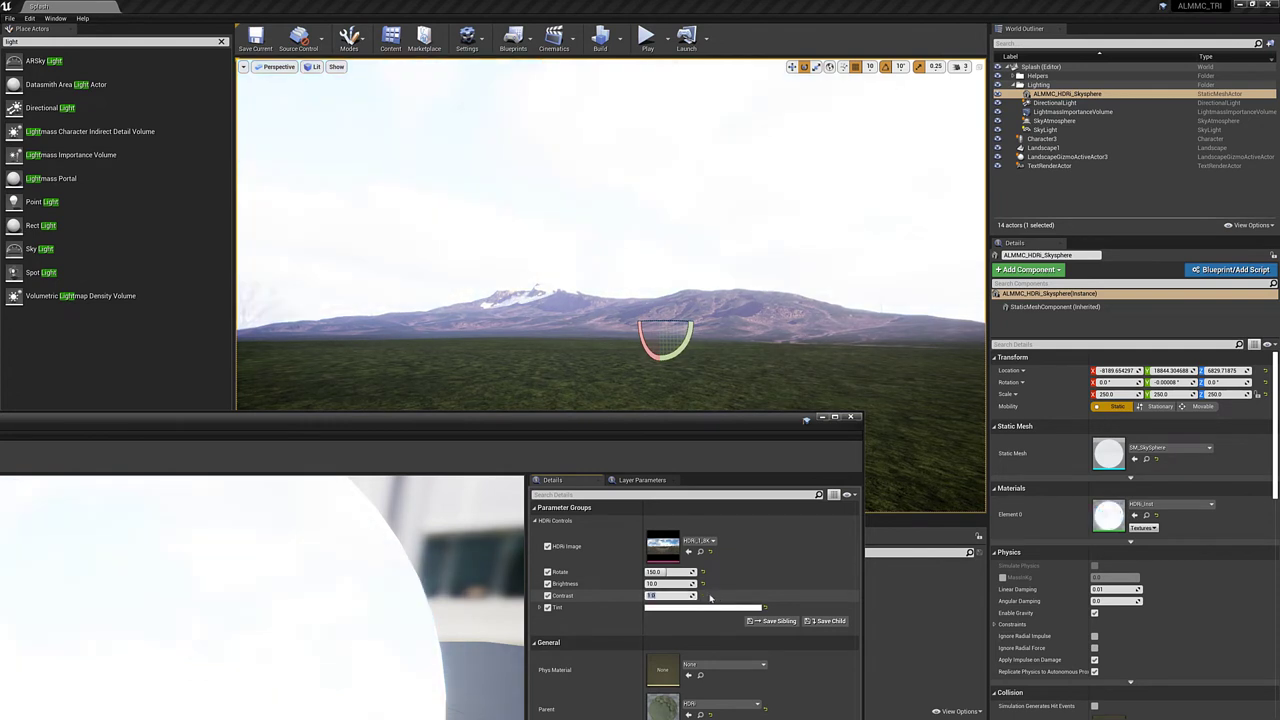
key(Return)
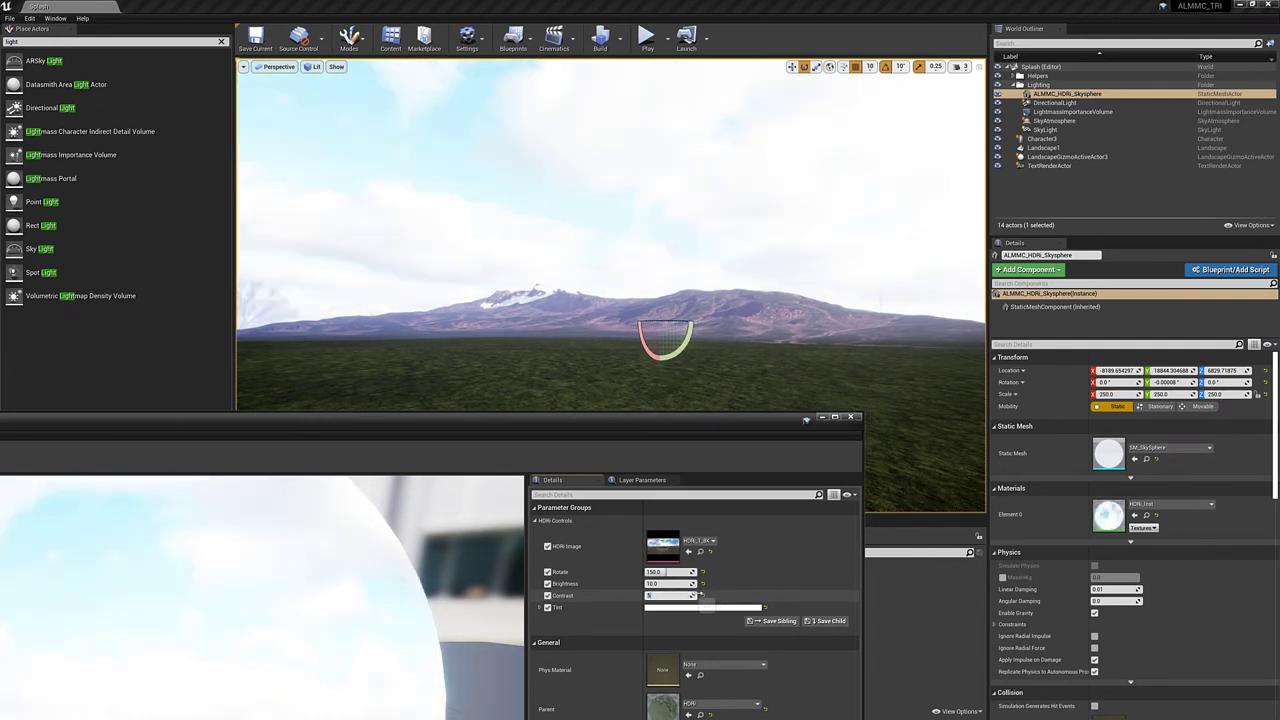
key(Return)
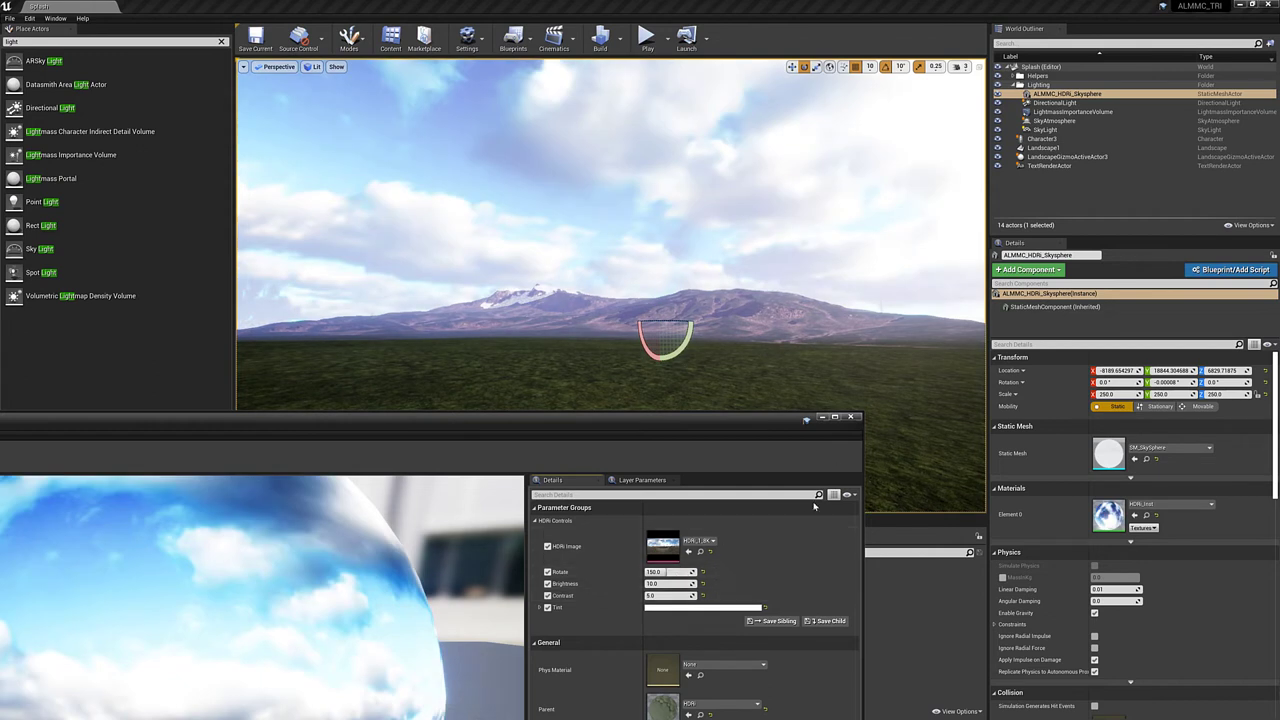
Step: Look around the landscape to examine how the cloudy sky image meets the mountains and horizon
right_drag(700, 360, 285, 340)
right_drag(610, 238, 814, 228)
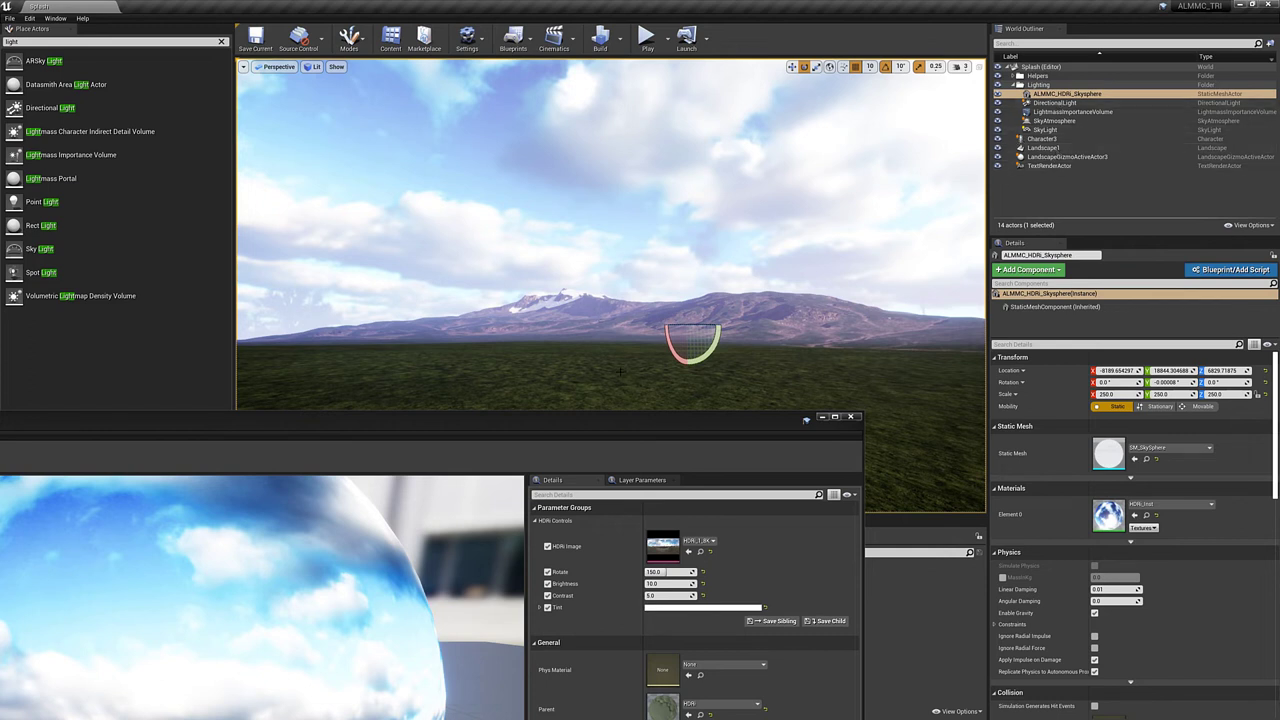
drag(640, 427, 215, 69)
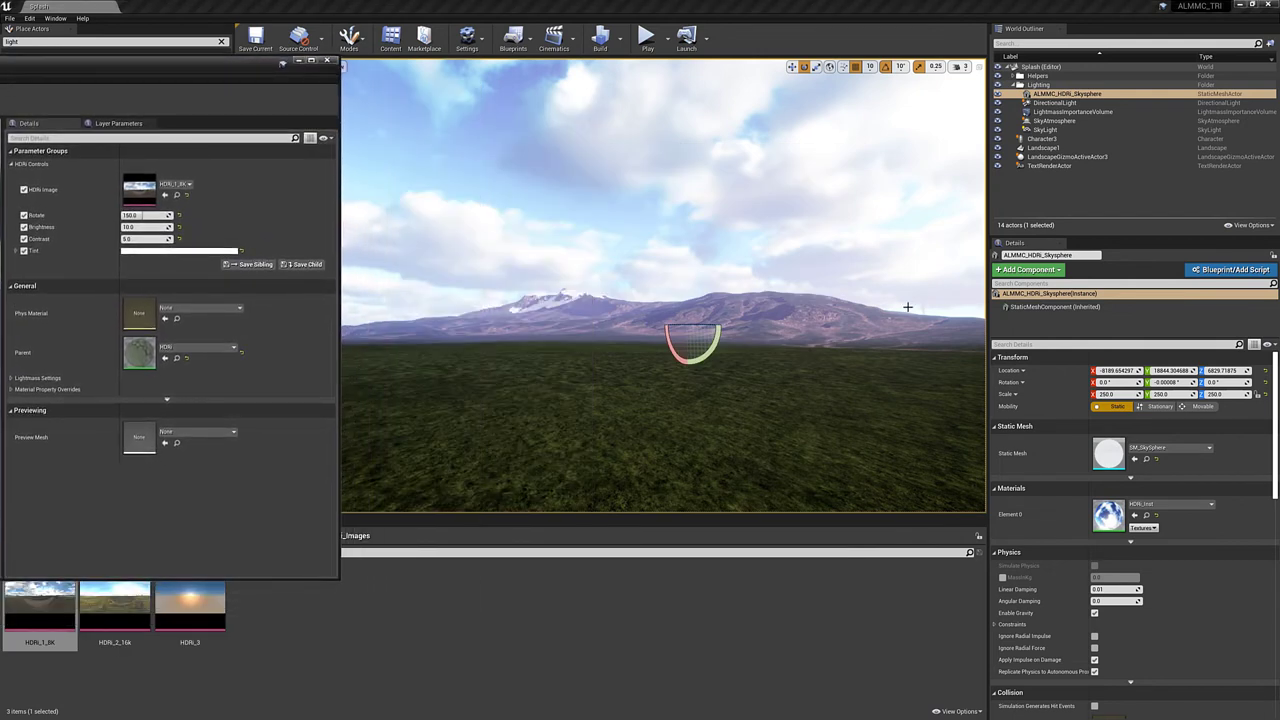
right_drag(926, 314, 640, 314)
right_drag(546, 337, 594, 302)
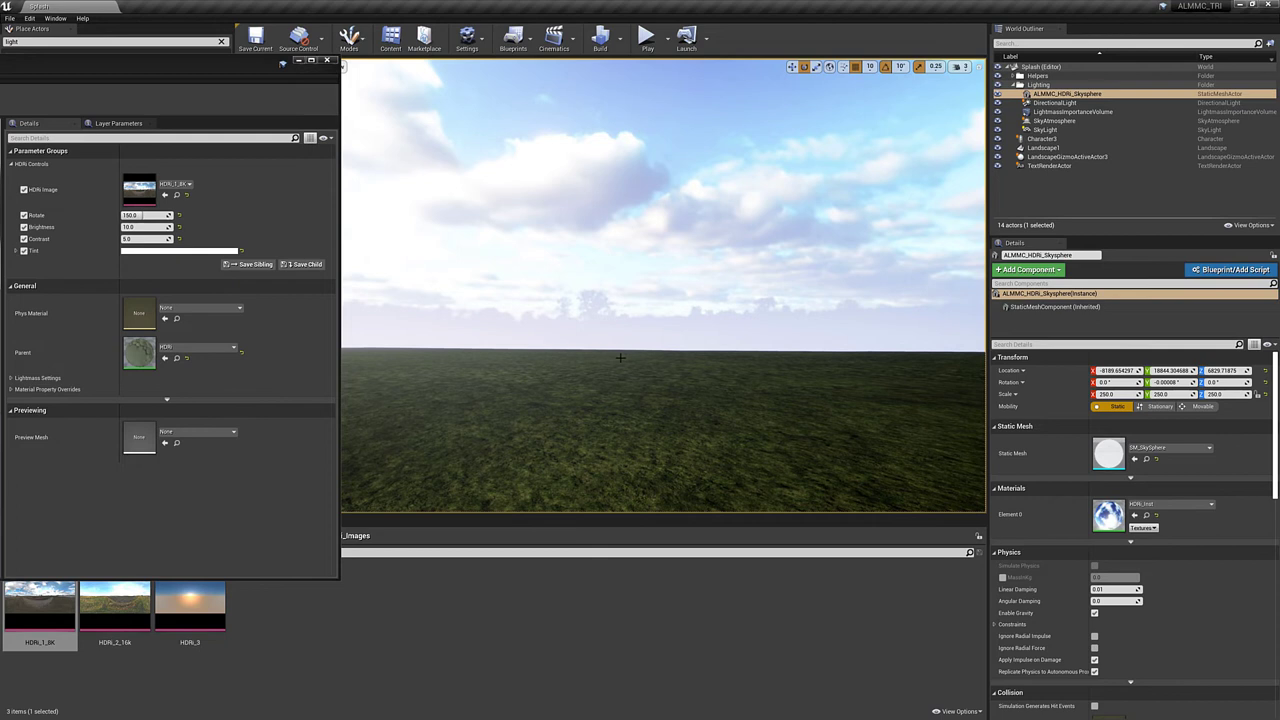
right_drag(704, 294, 680, 318)
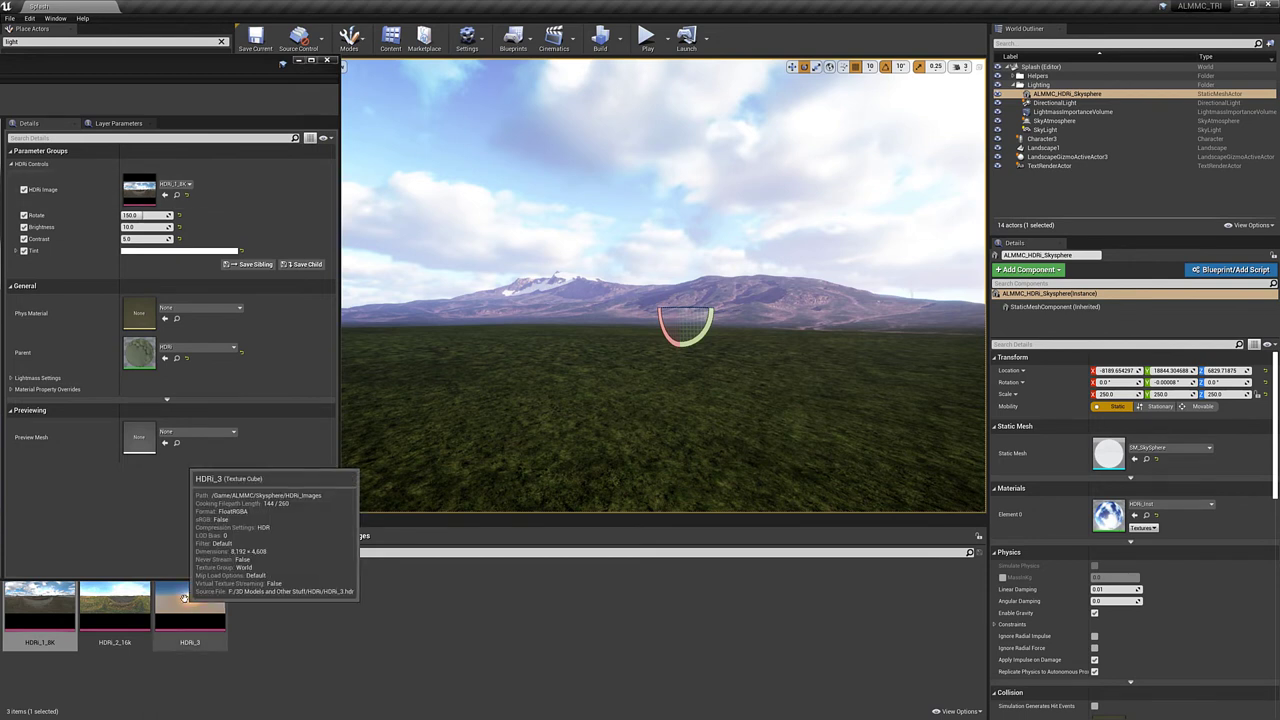
Step: Assign the HDRi_3 texture as the sky material's HDRi Image and view the sky around the landscape's edge
drag(190, 605, 157, 195)
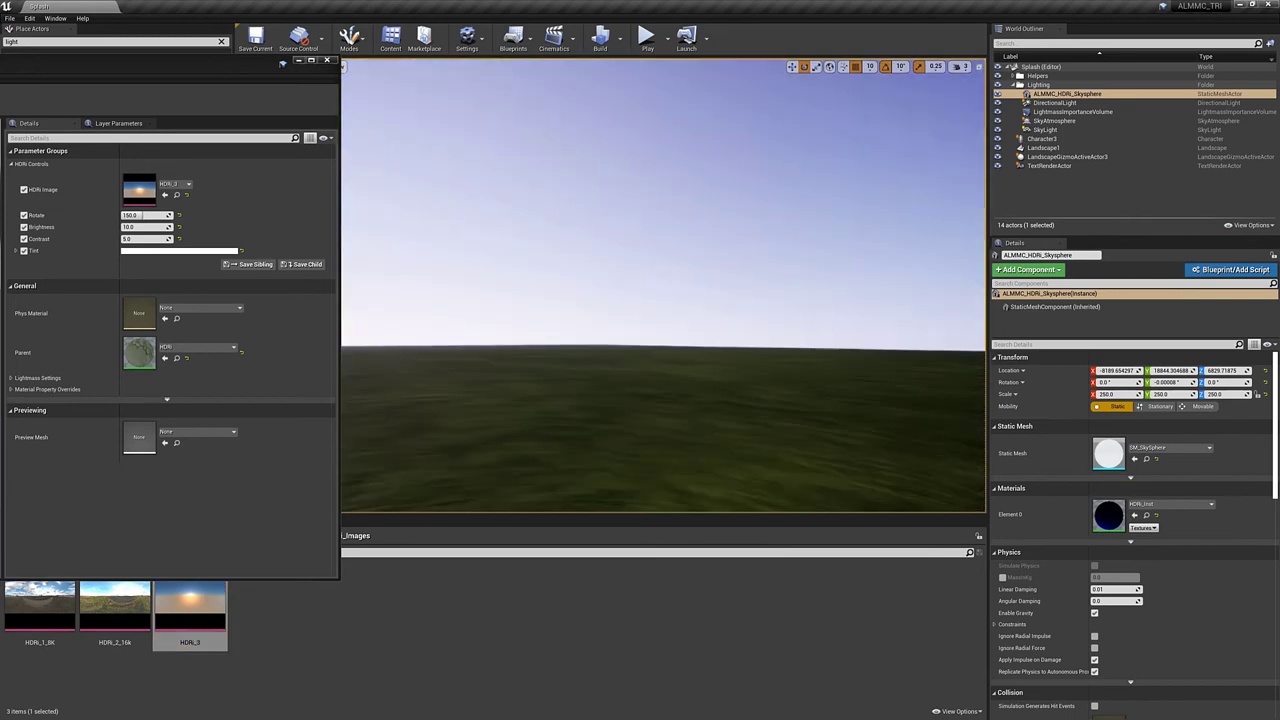
right_drag(804, 362, 930, 292)
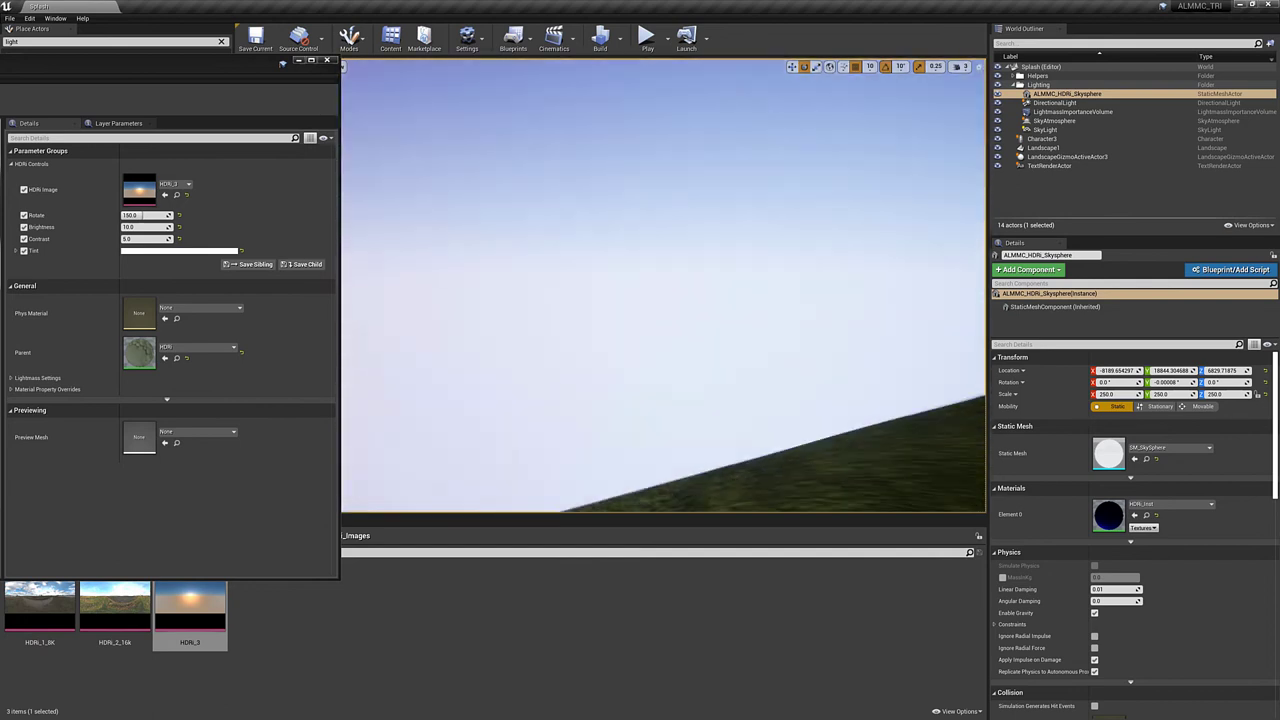
mouse_move(740, 313)
right_down()
mouse_move(735, 340)
mouse_move(715, 310)
right_up()
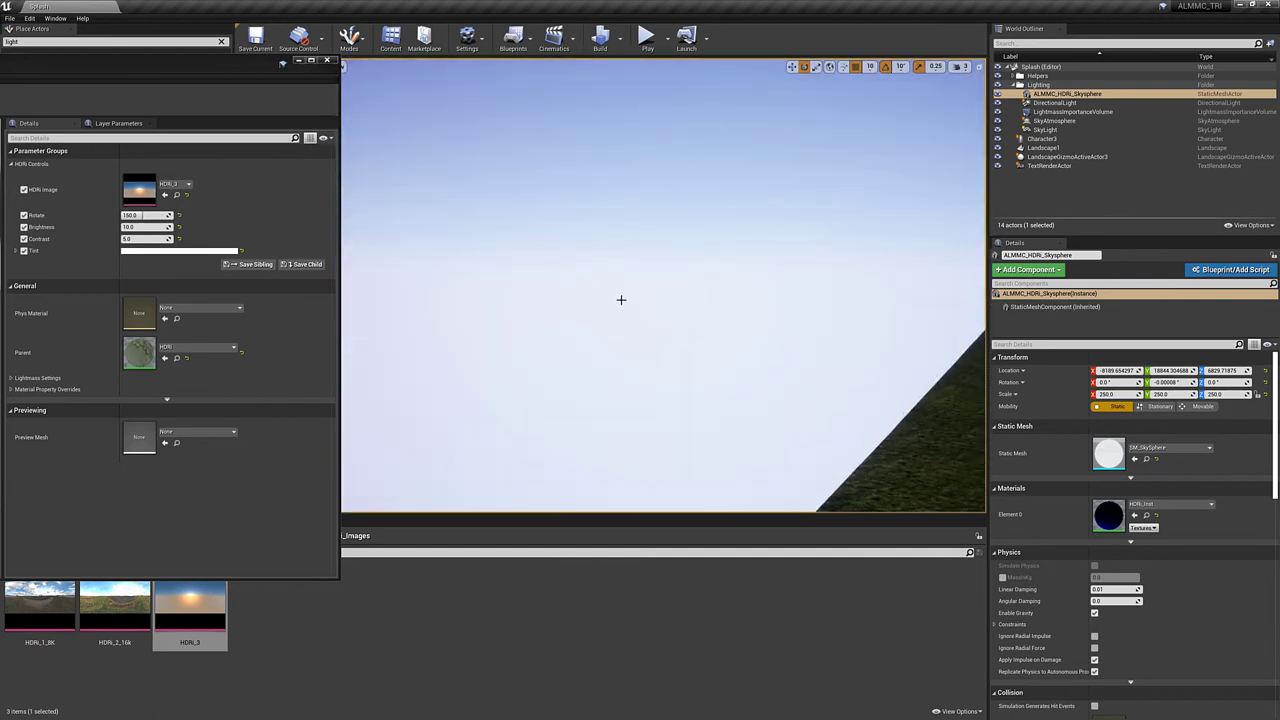
right_drag(621, 300, 630, 345)
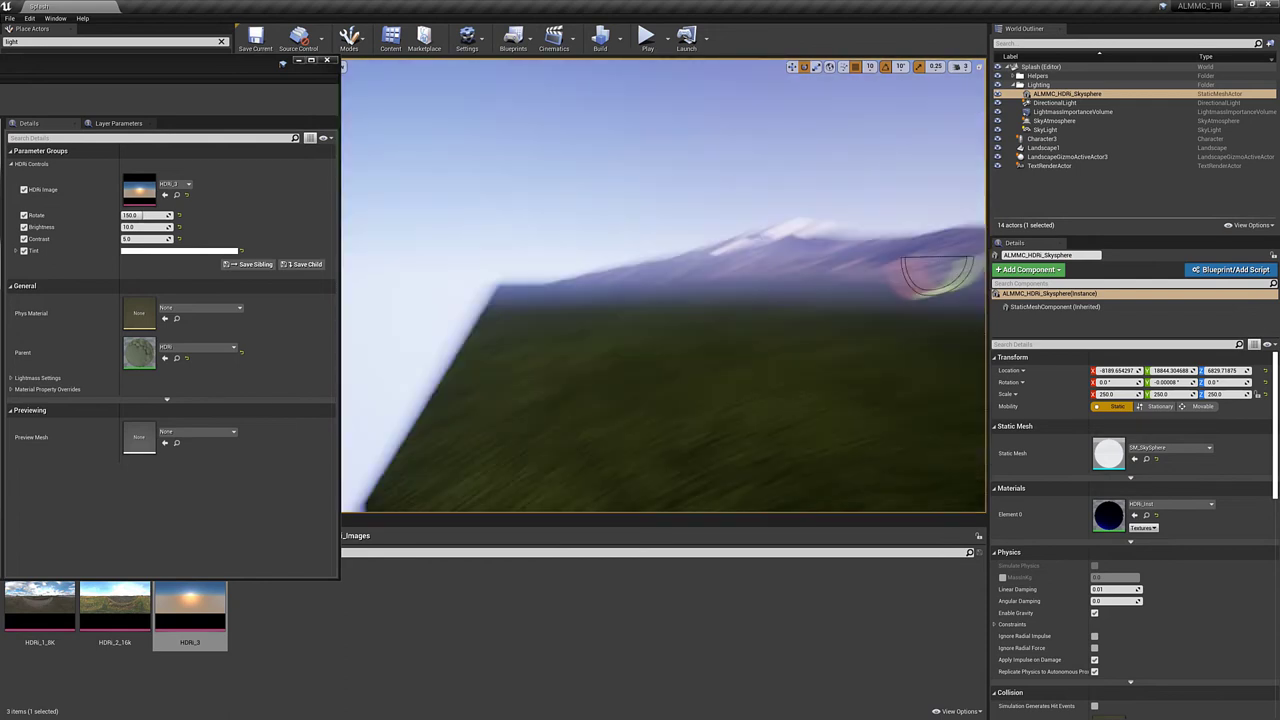
right_drag(660, 292, 618, 285)
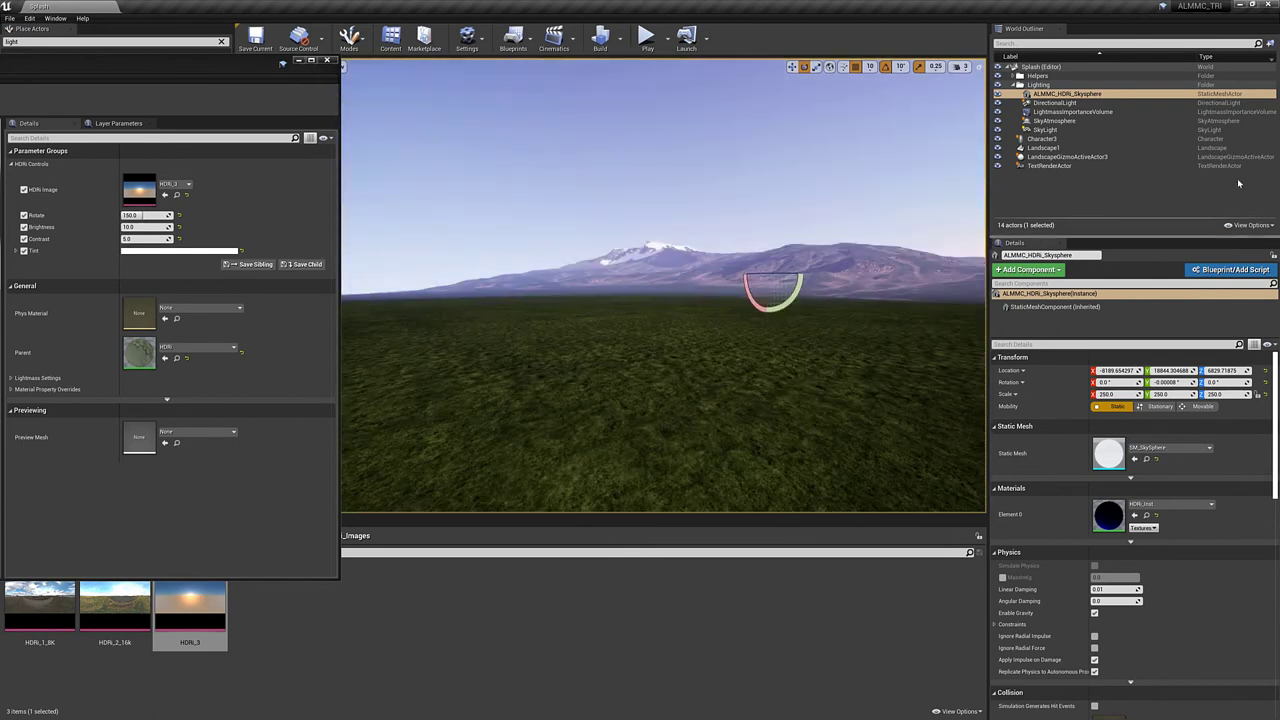
Step: Focus the viewport on Character2 from the Helpers folder, face the mountains, and collapse the Helpers folder
double_click(1037, 76)
click(1048, 85)
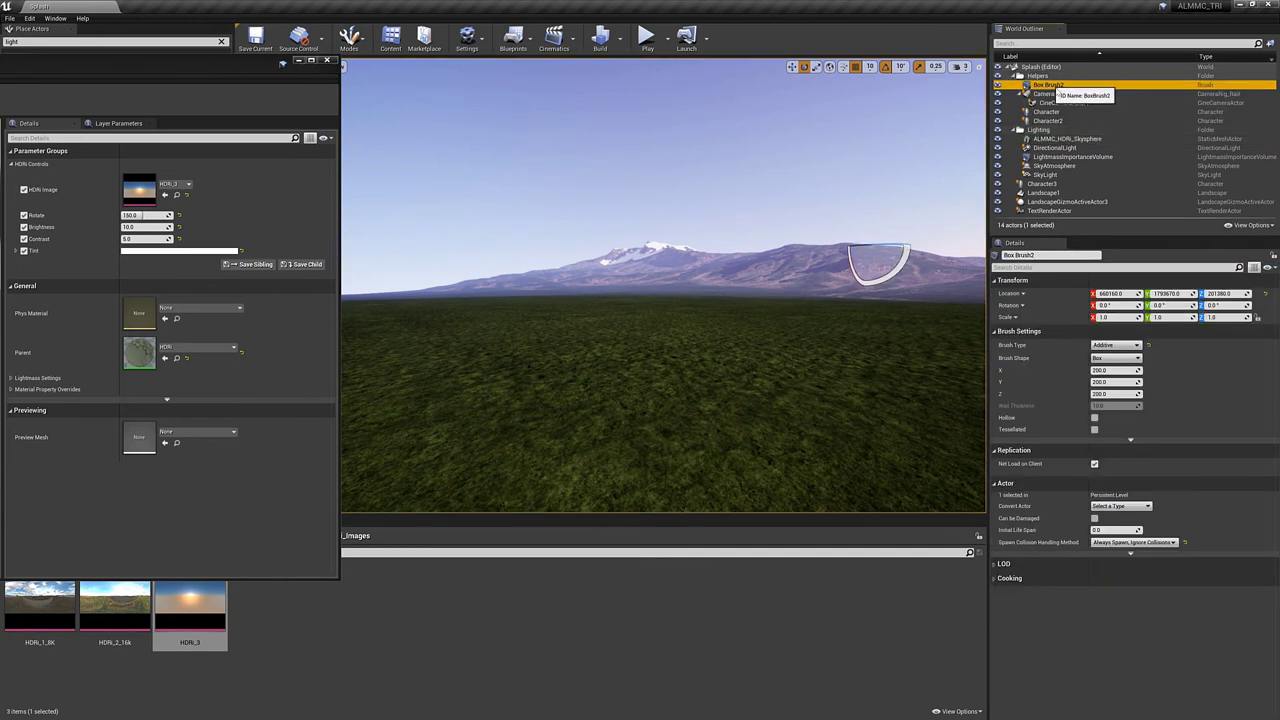
click(1050, 111)
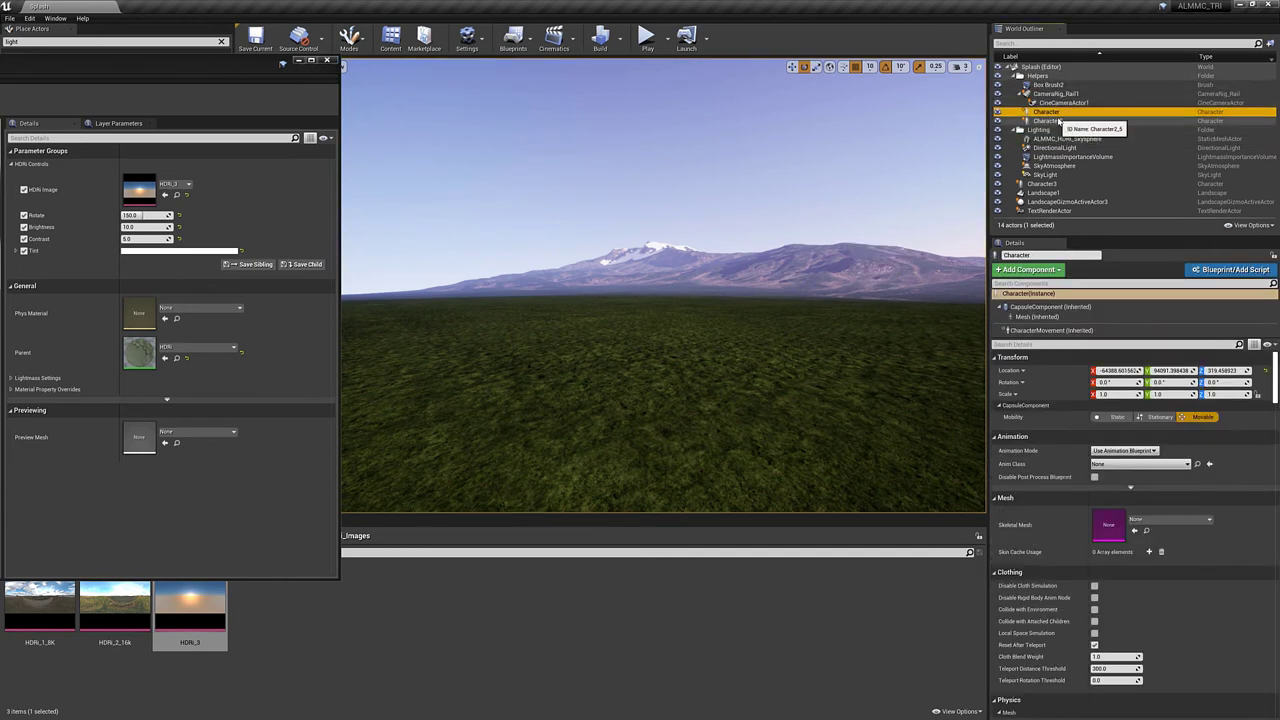
double_click(1058, 121)
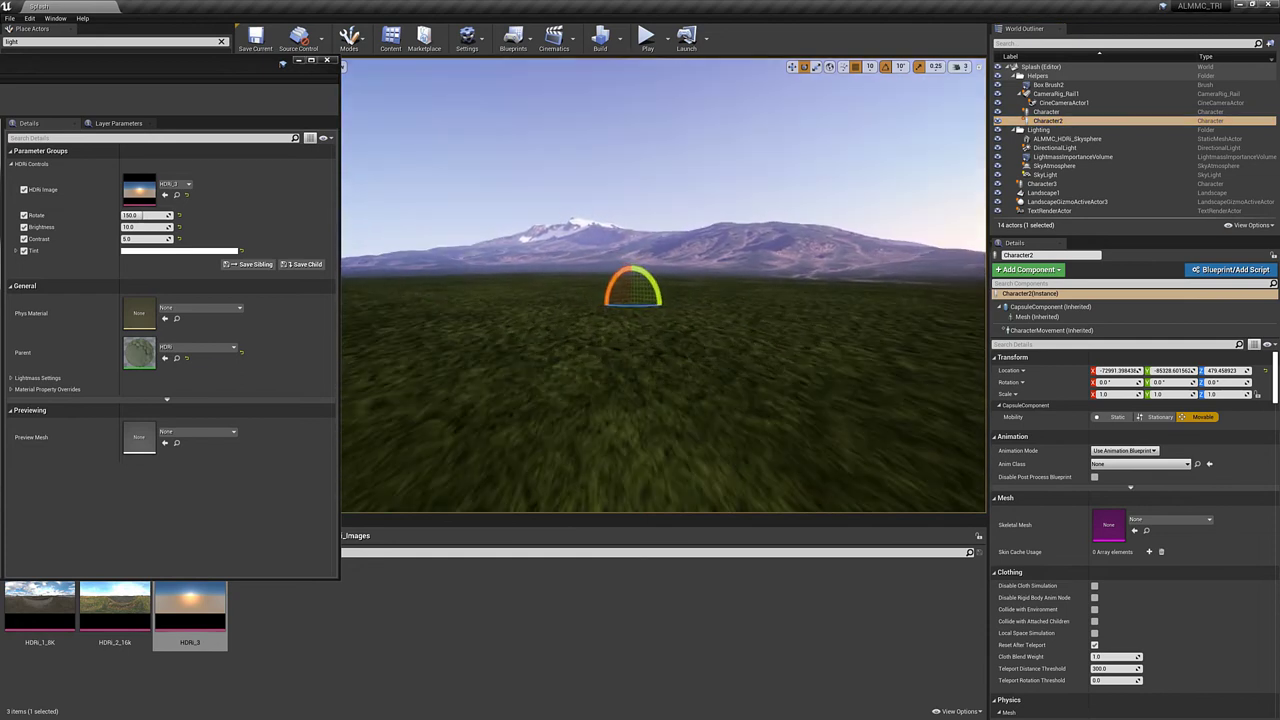
right_drag(663, 287, 630, 285)
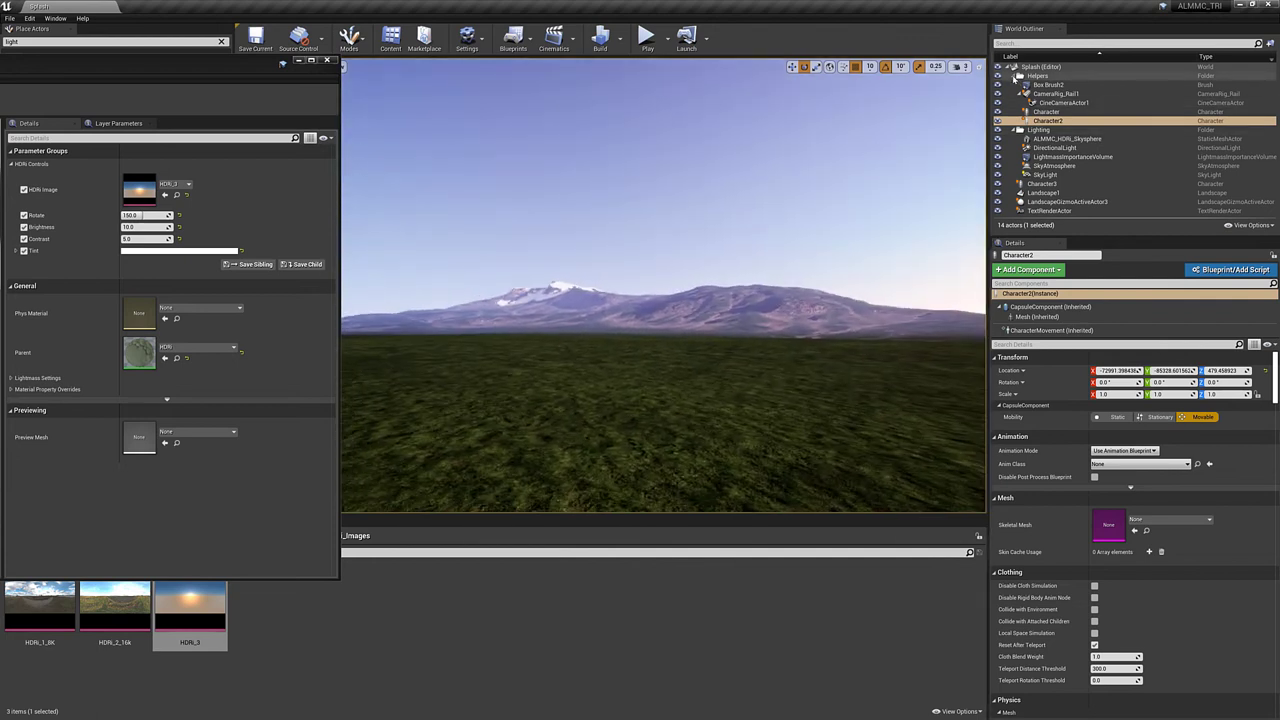
click(1012, 76)
click(1012, 85)
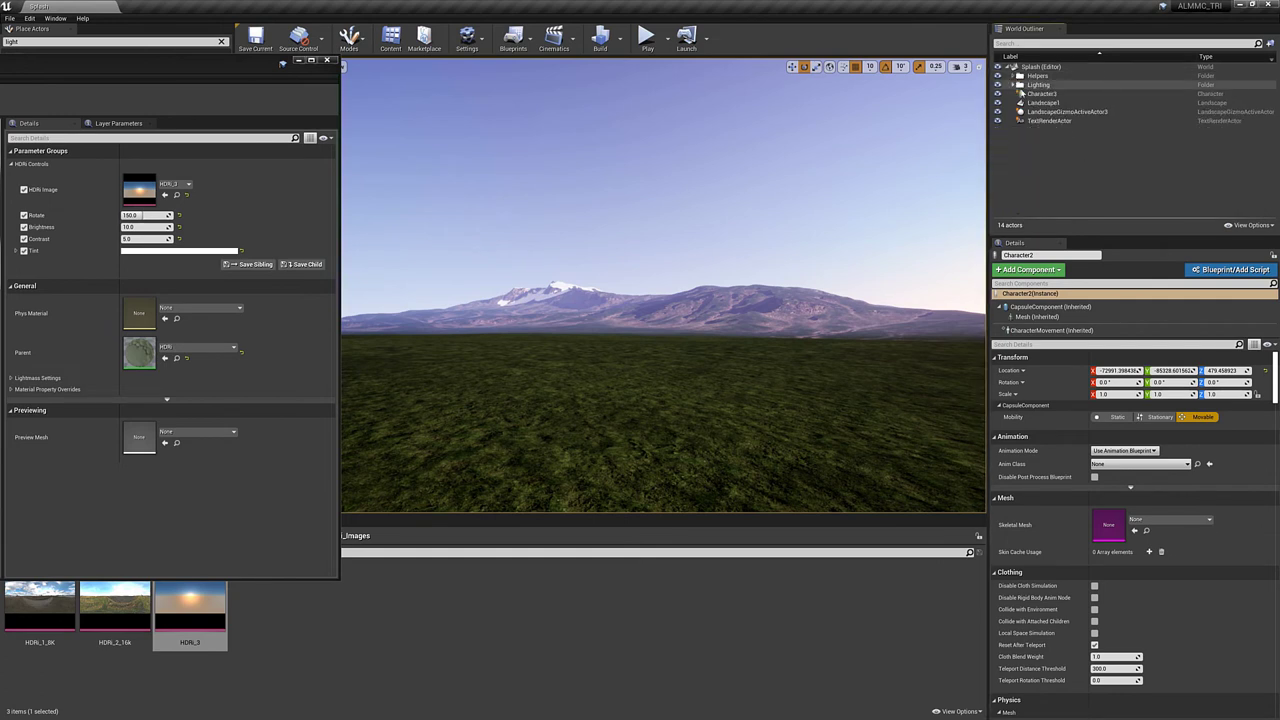
click(1013, 85)
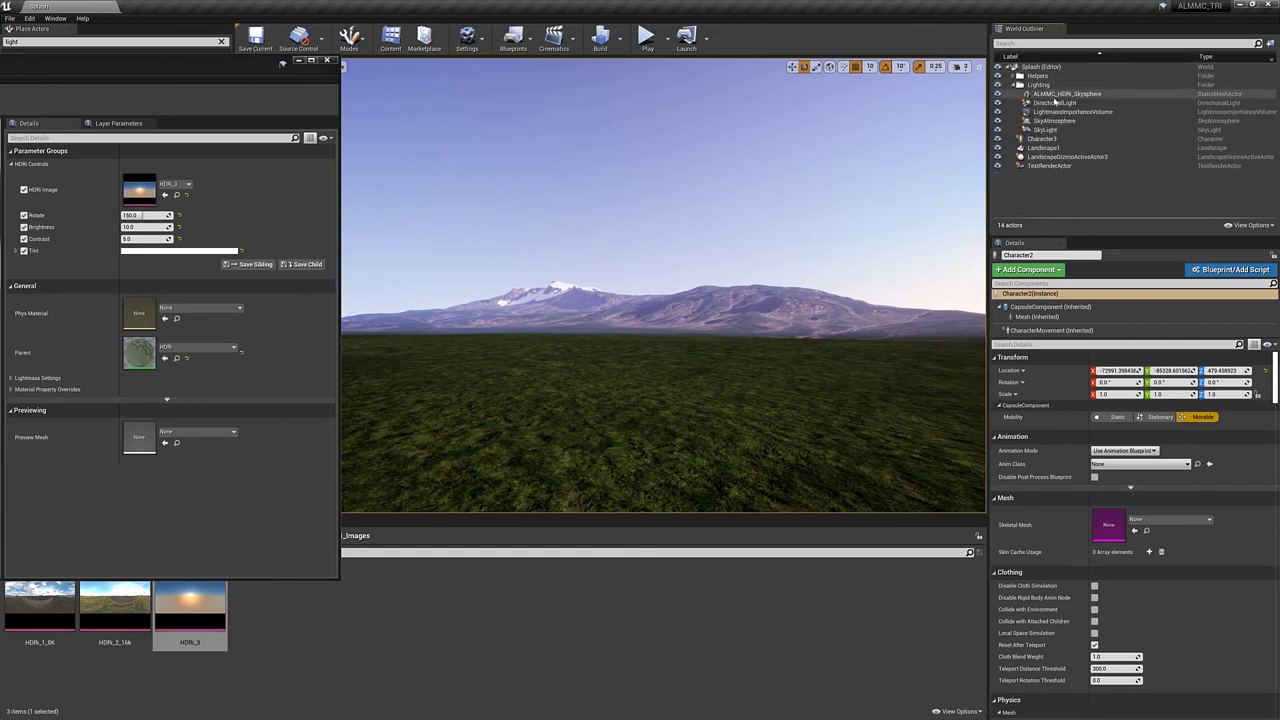
right_click(1119, 198)
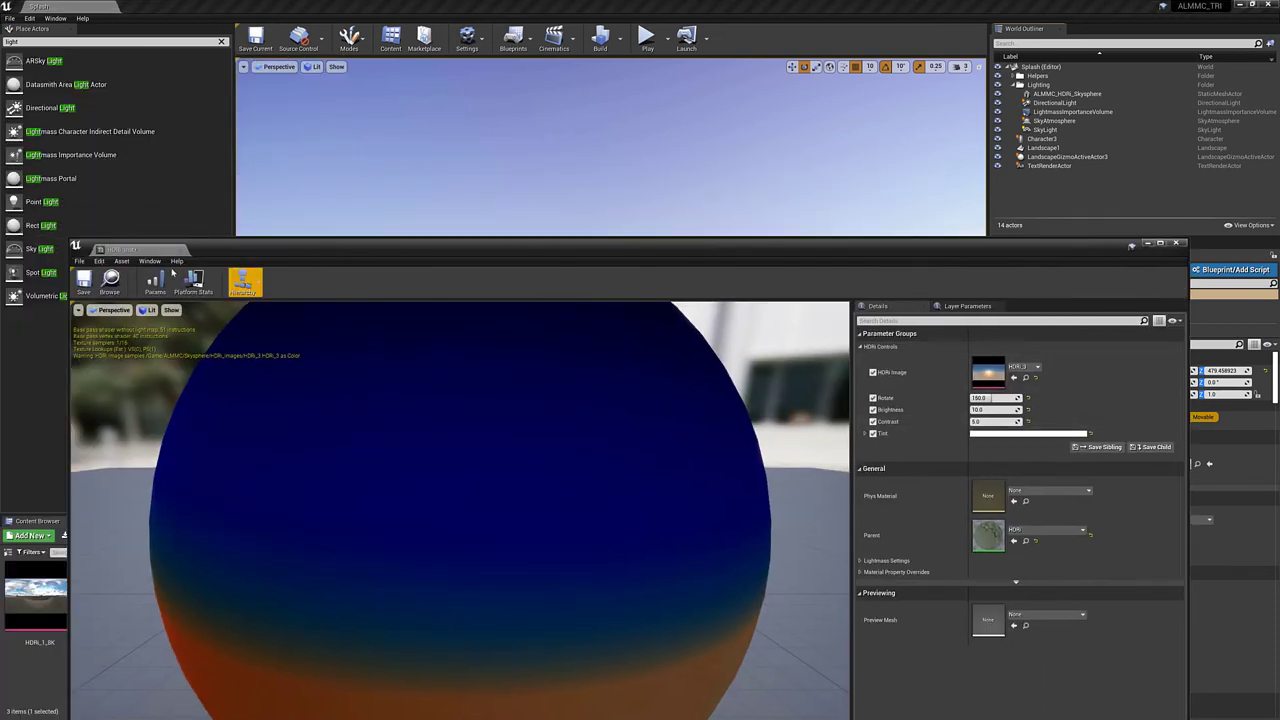
Step: Set the sky material's Brightness to 100
drag(917, 250, 192, 82)
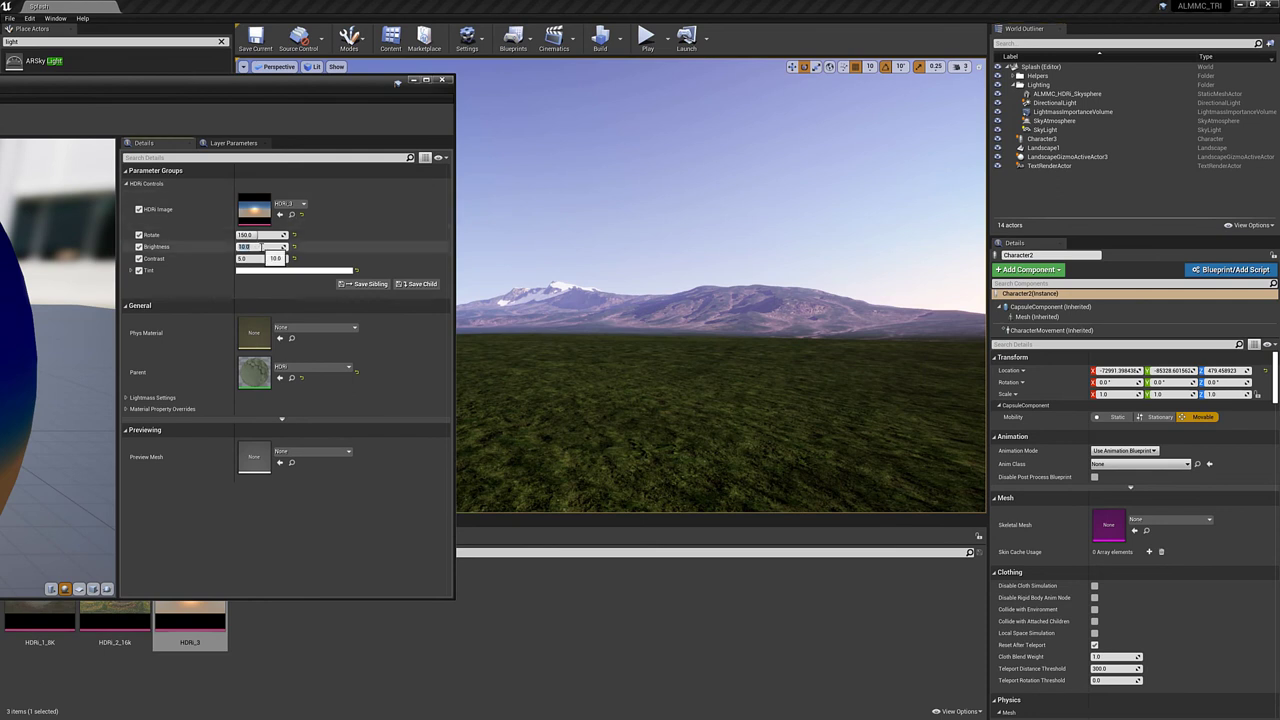
click(262, 247)
text(100)
key(Return)
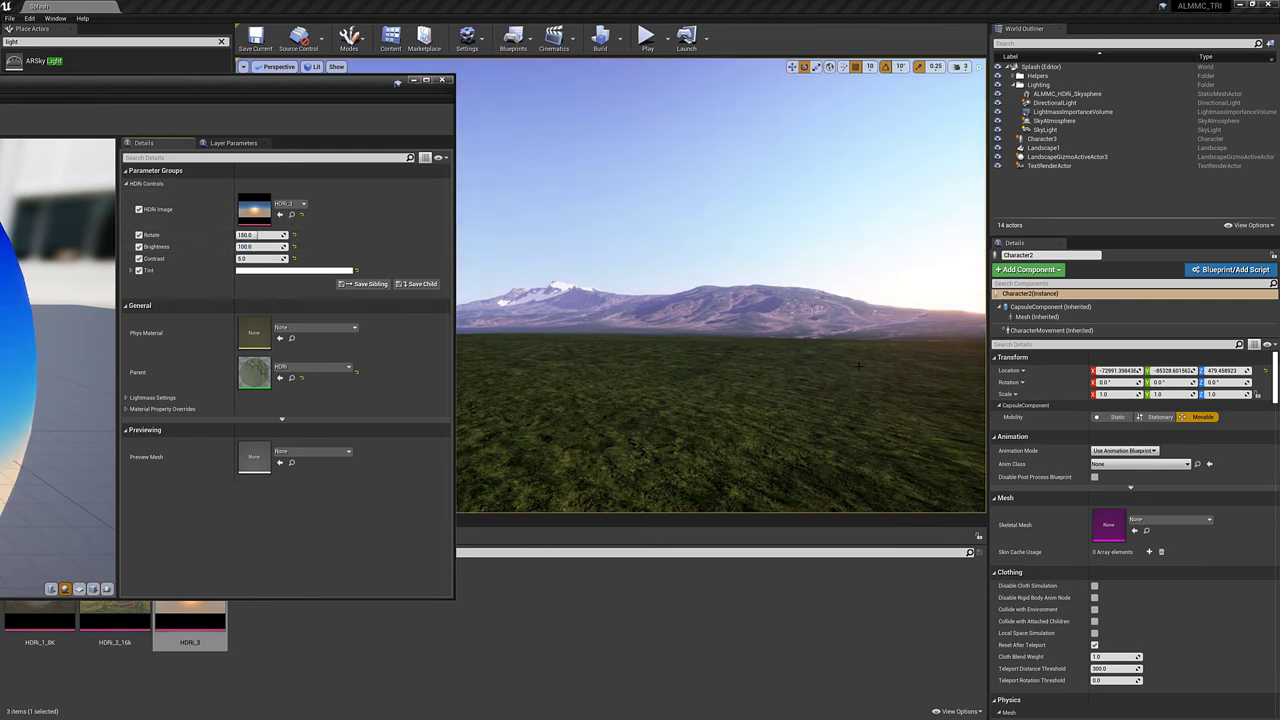
Step: Save the sky material instance and close its editor window
drag(223, 92, 893, 288)
drag(180, 289, 398, 251)
click(231, 277)
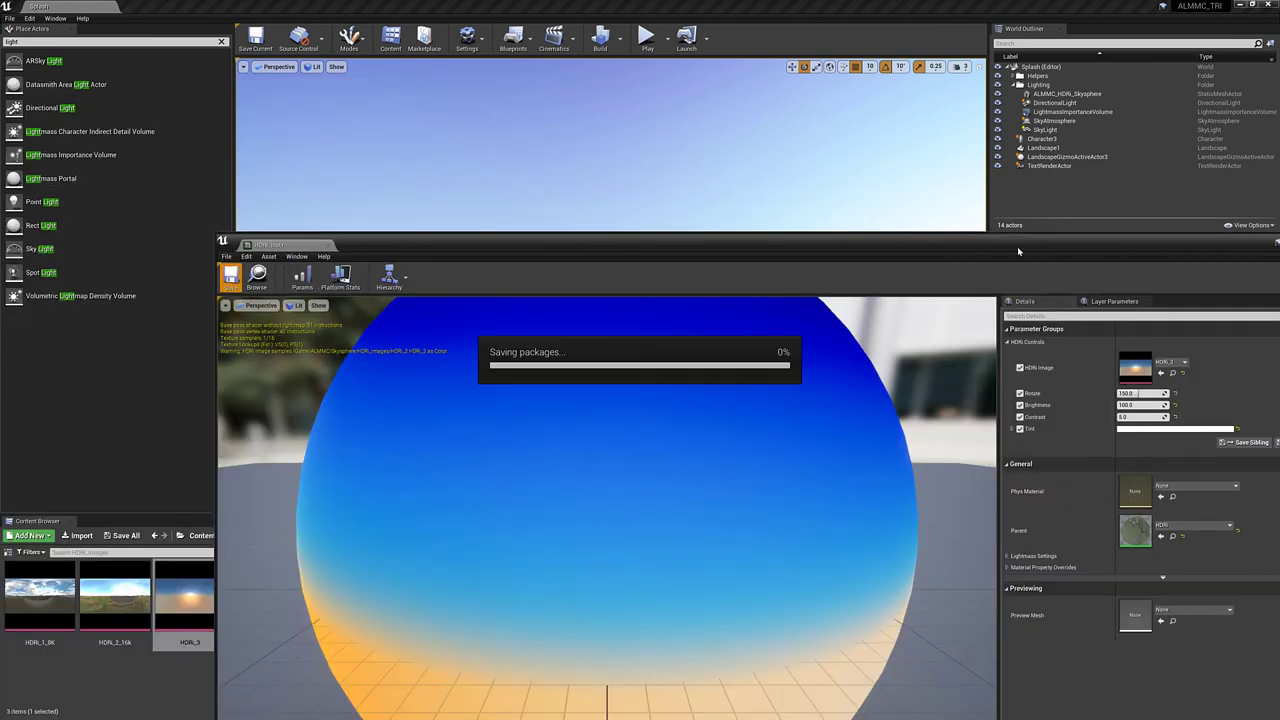
drag(1067, 239, 808, 238)
click(895, 227)
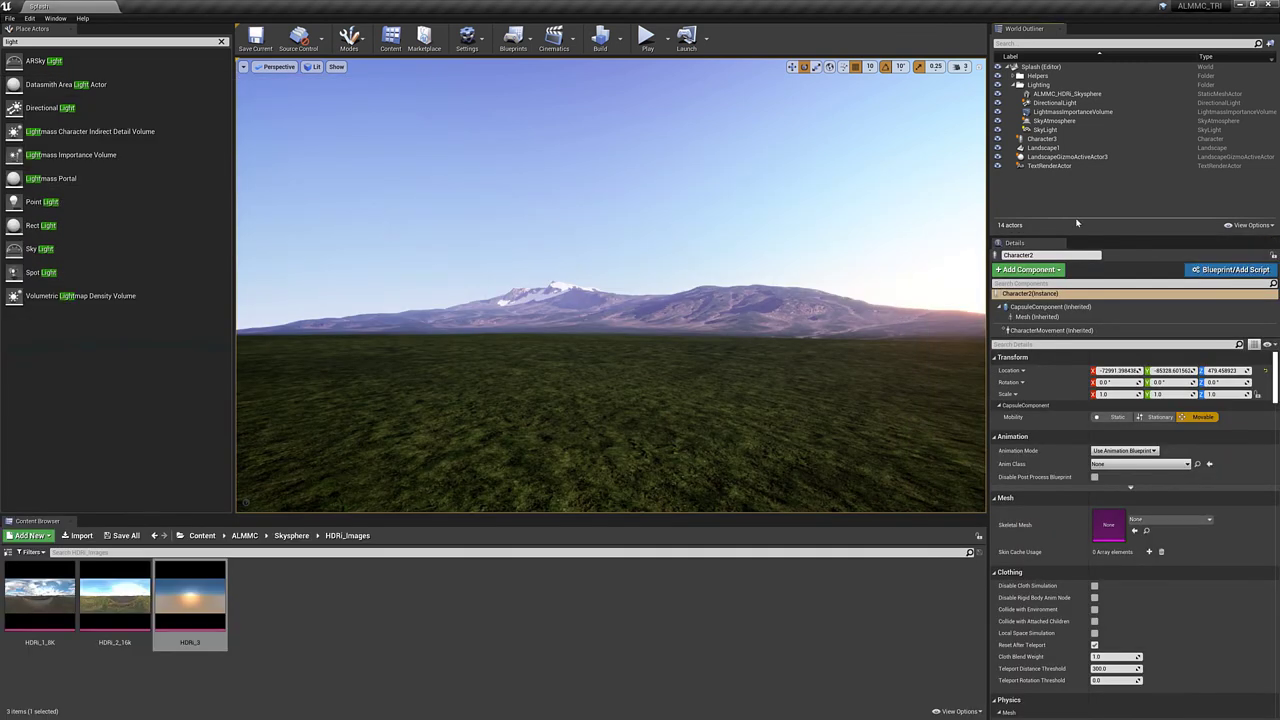
Step: Hide ALMMC_HDRi_Skysphere and toggle the DirectionalLight's visibility repeatedly to compare the lighting without the sky image
click(997, 93)
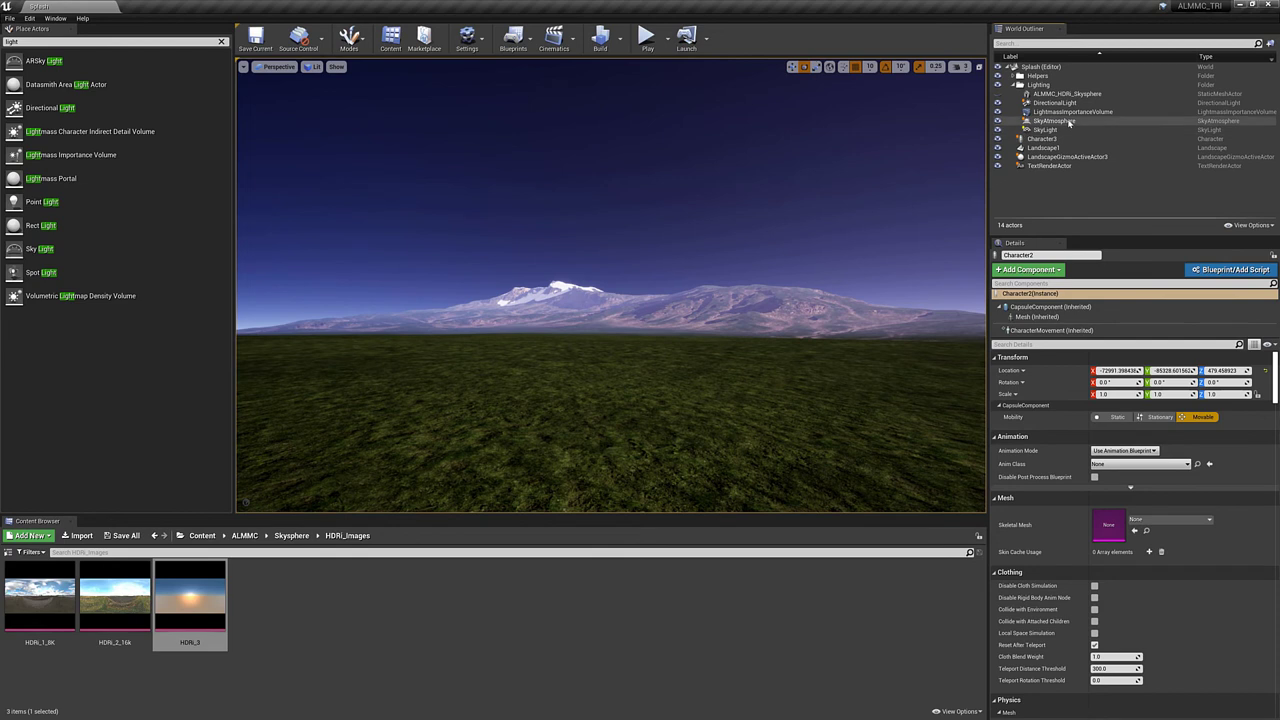
click(997, 104)
click(997, 104)
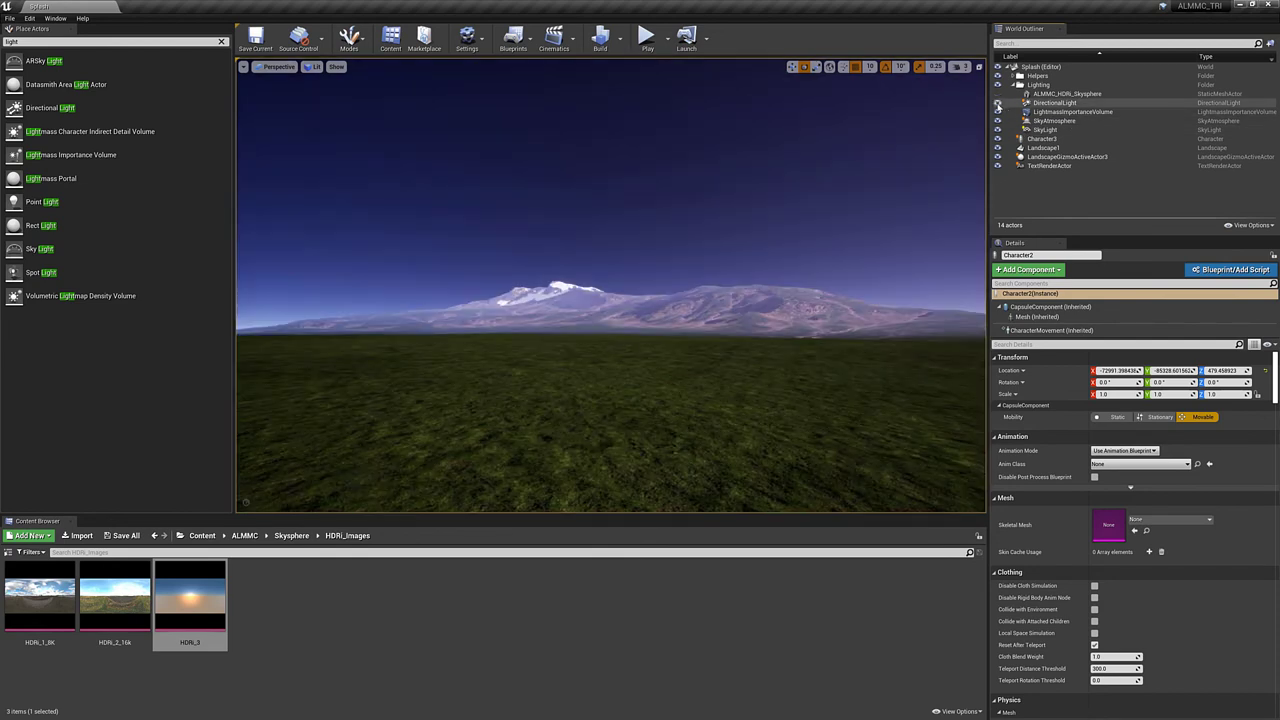
click(997, 105)
click(997, 105)
click(998, 107)
click(998, 107)
click(997, 106)
click(997, 105)
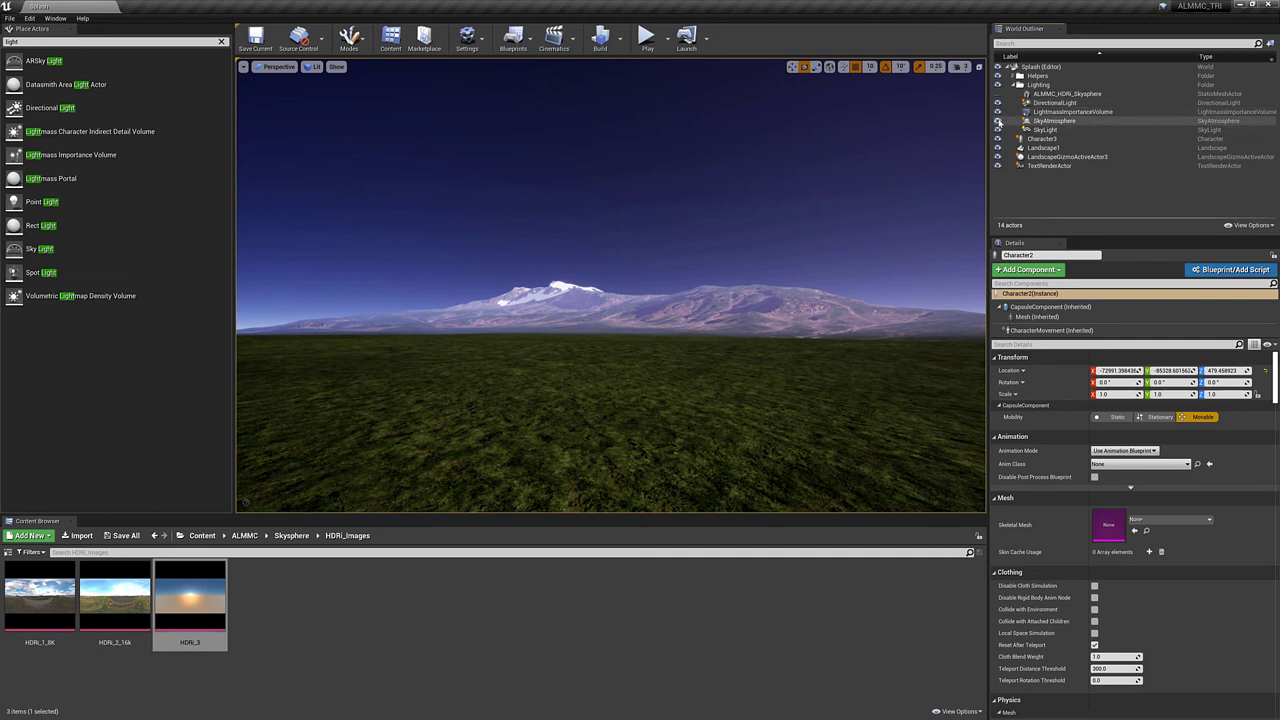
Step: Toggle the SkyAtmosphere to compare its effect, leave it and the DirectionalLight hidden, and show ALMMC_HDRi_Skysphere again
click(997, 121)
click(997, 121)
click(997, 121)
click(997, 121)
click(997, 121)
click(997, 121)
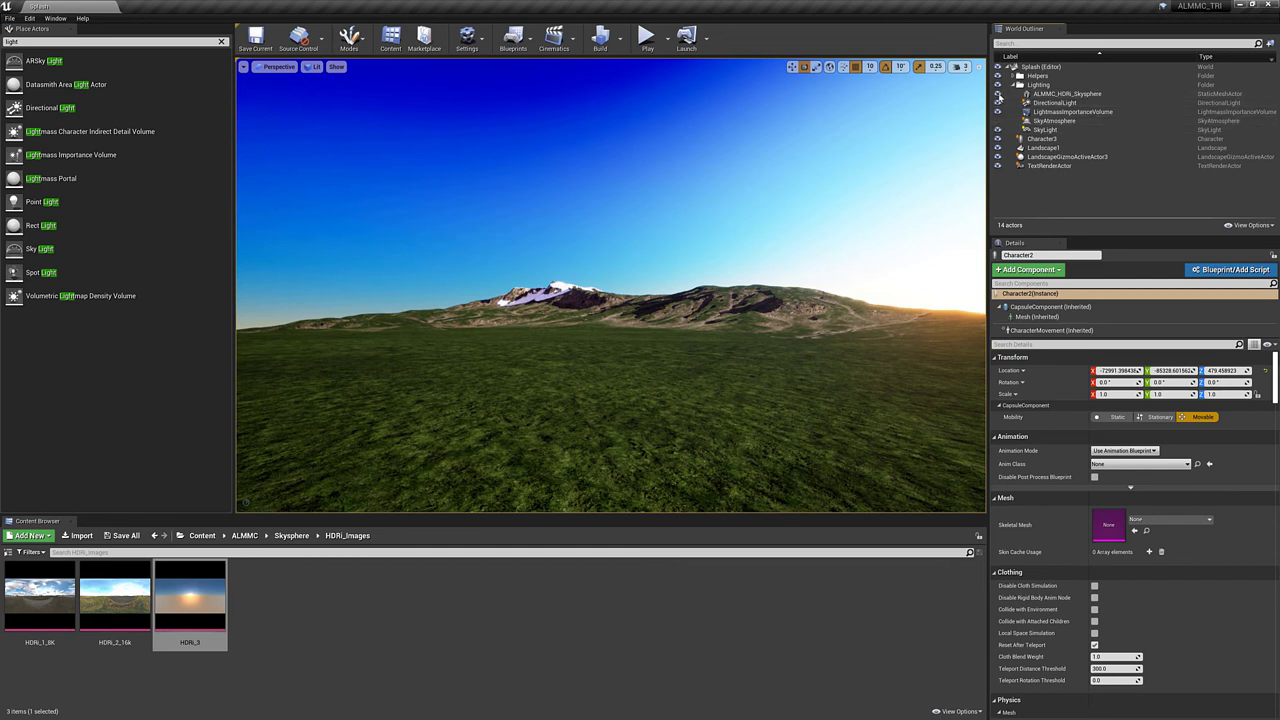
click(997, 104)
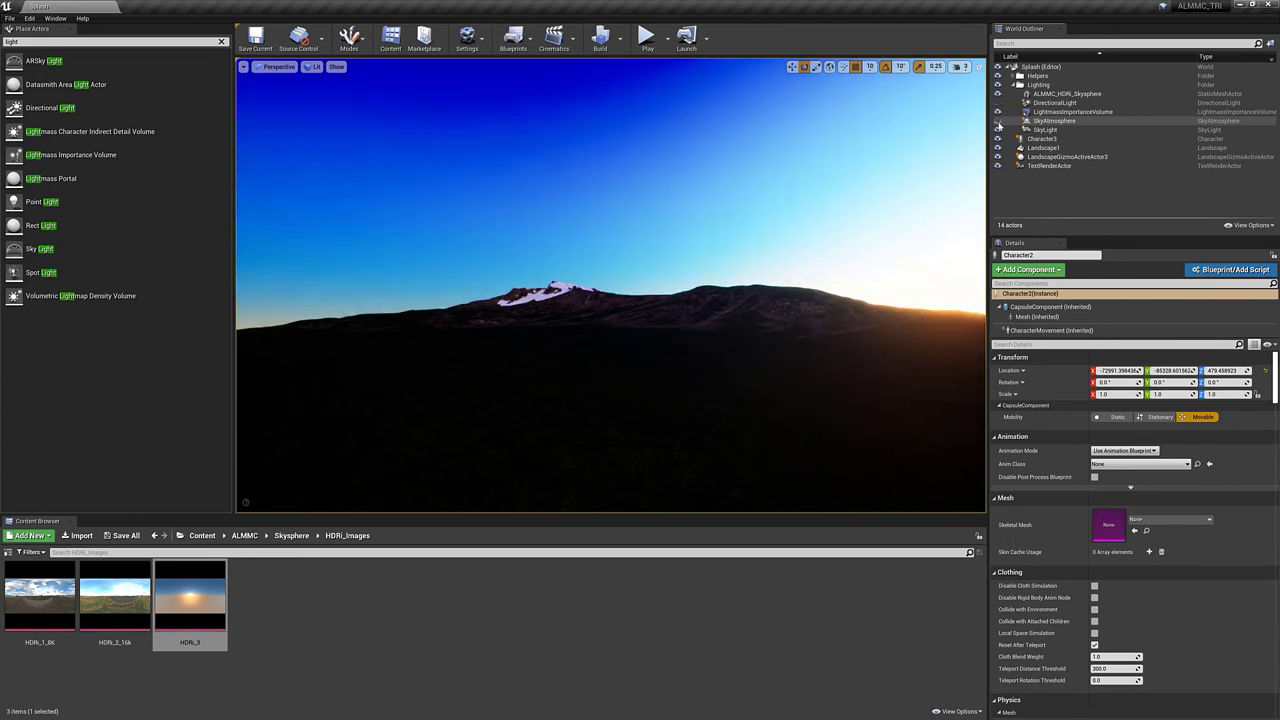
Step: Make the SkyAtmosphere and DirectionalLight visible again over the landscape and save the current level
click(997, 121)
click(997, 121)
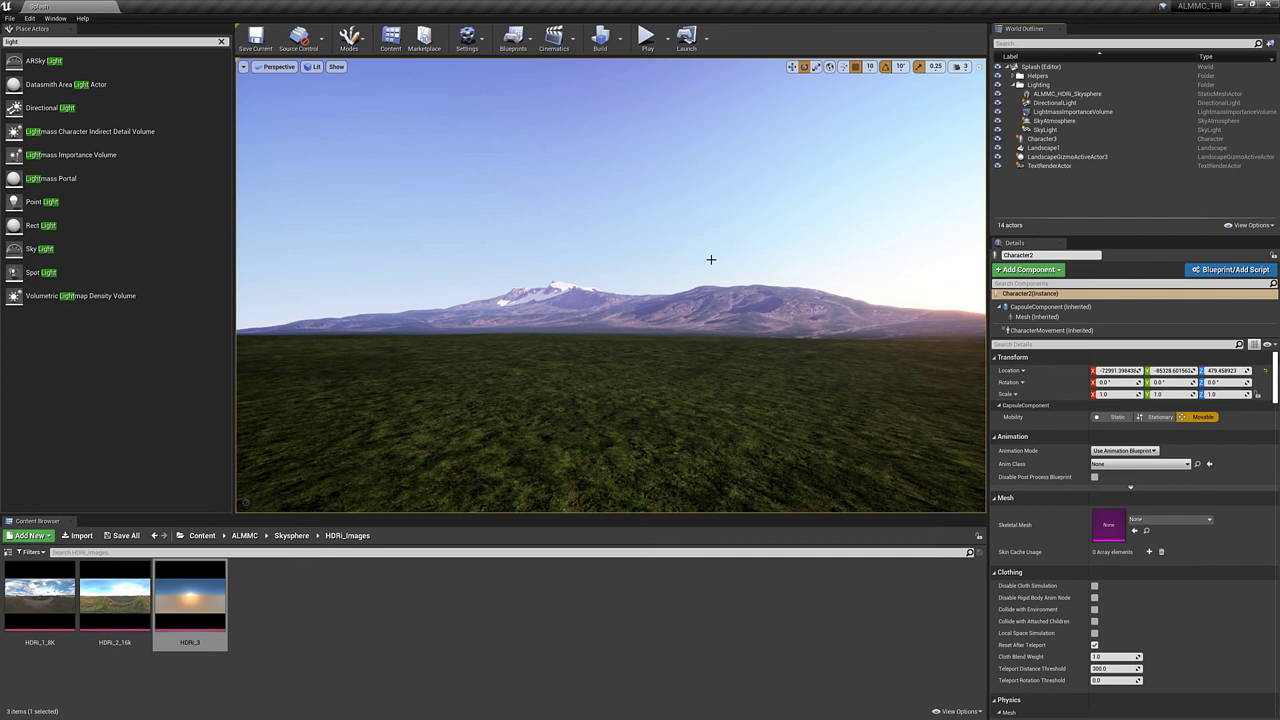
right_drag(880, 230, 985, 212)
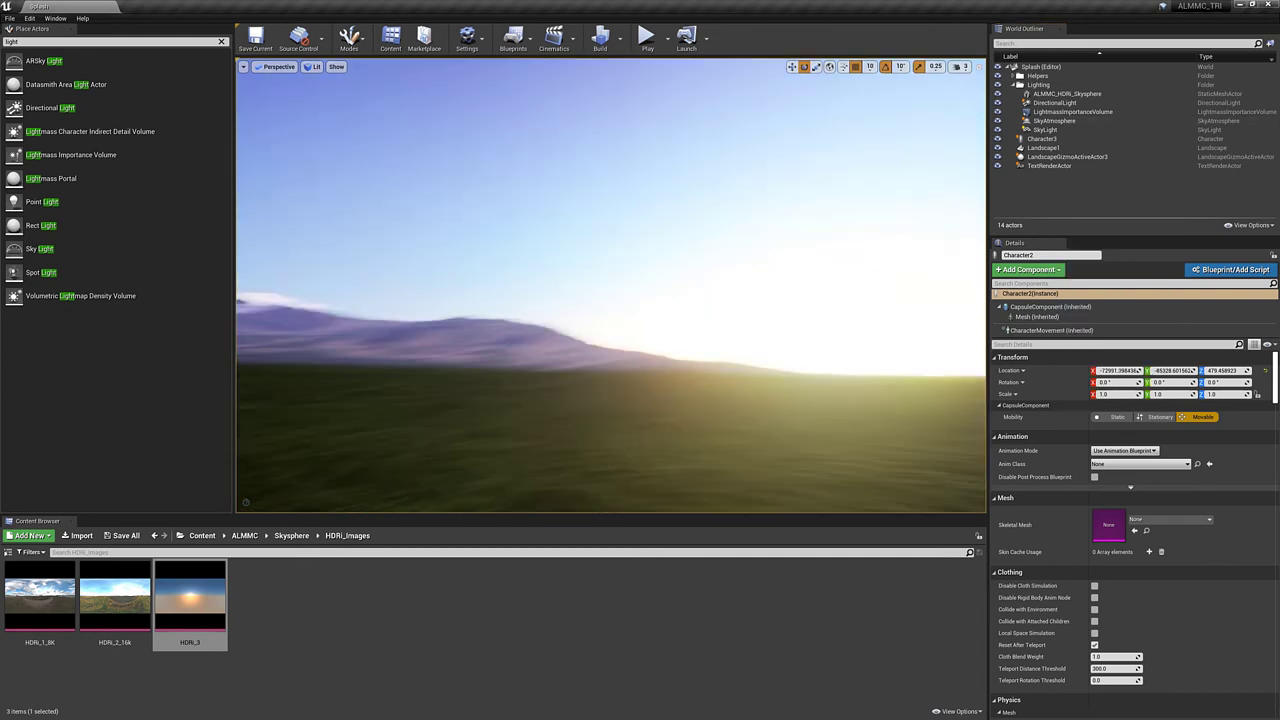
mouse_move(575, 205)
right_down()
mouse_move(560, 206)
mouse_move(575, 205)
right_up()
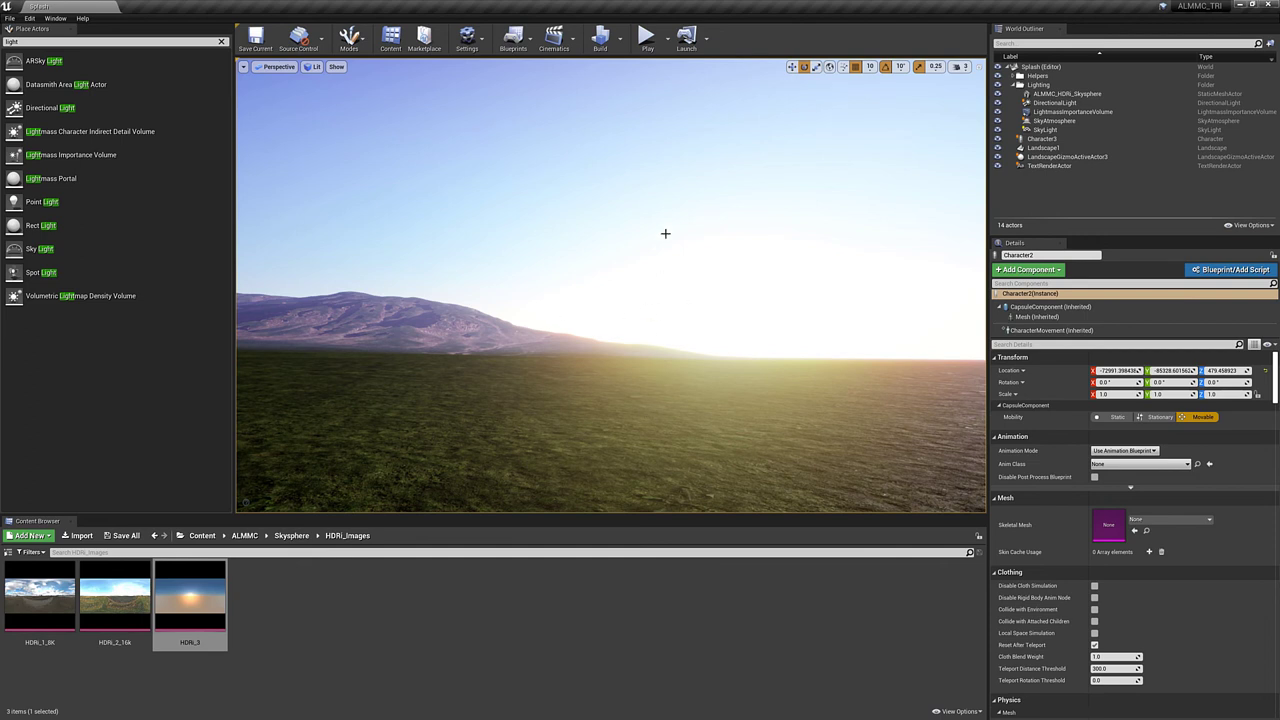
right_drag(614, 295, 456, 306)
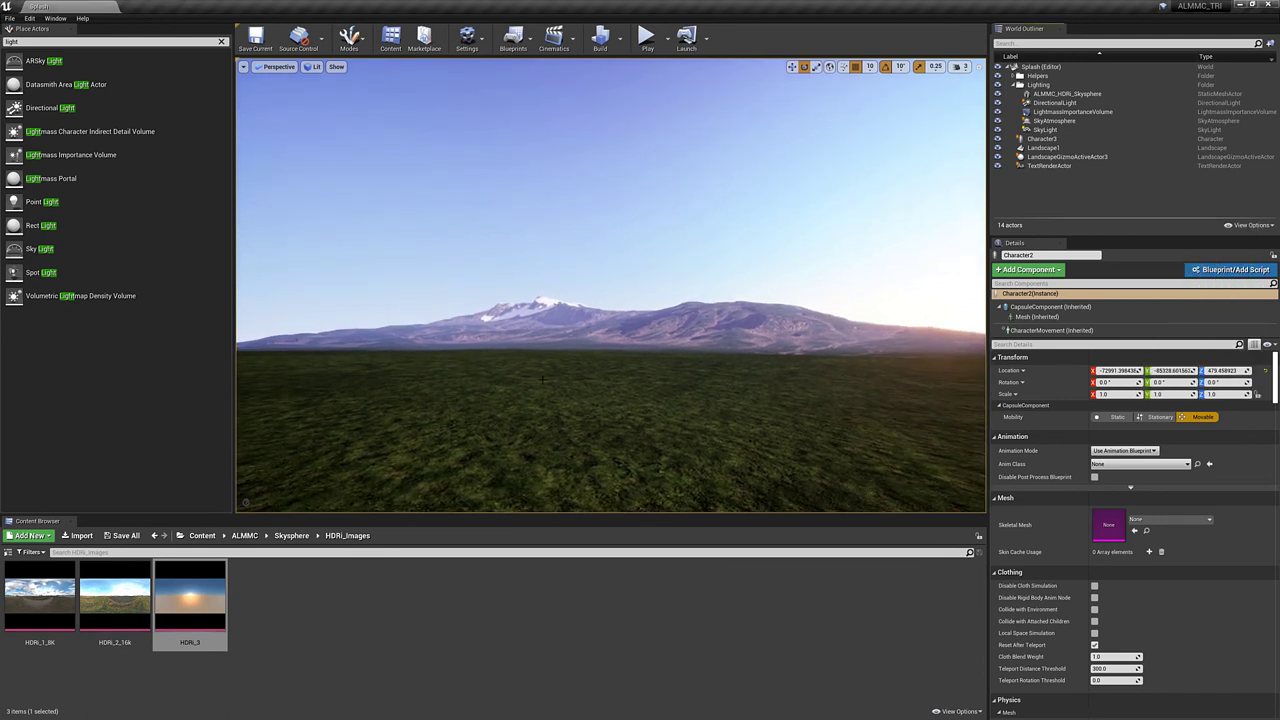
click(255, 38)
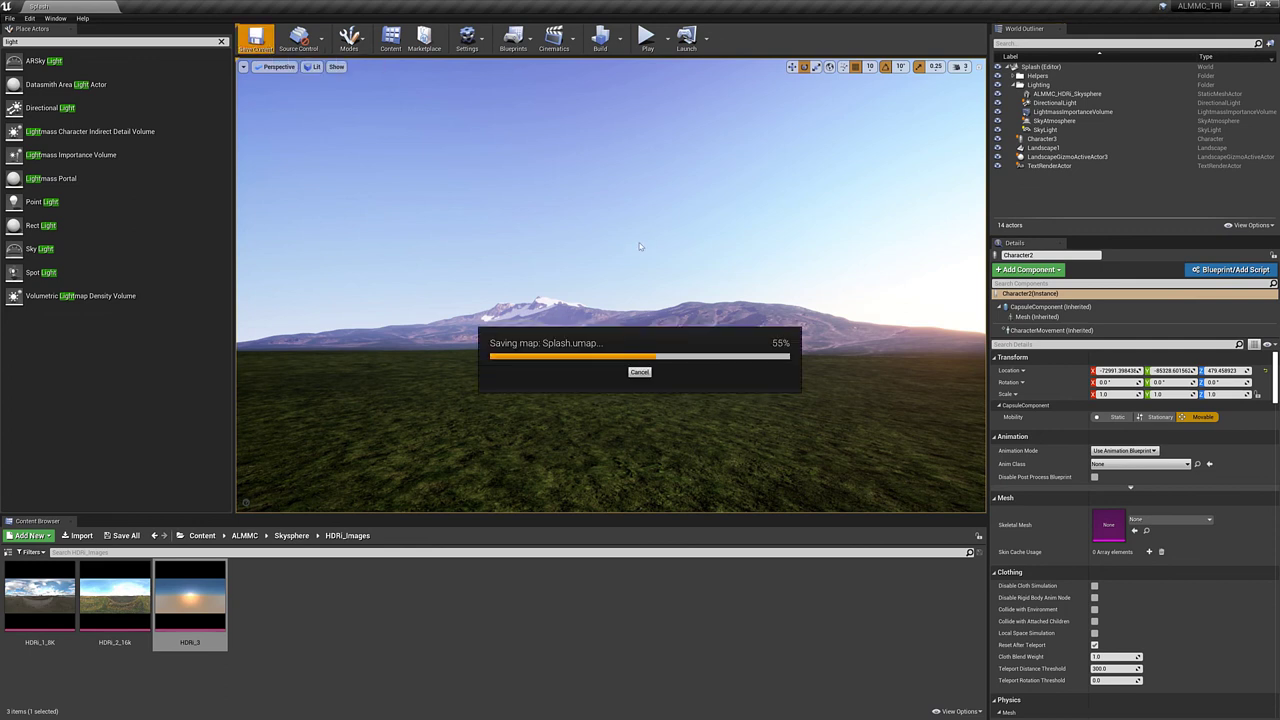
Step: Recapture the scene with the SkyLight so its lighting matches the current sky, and deselect it
click(1060, 131)
scroll(1130, 540, down, 3)
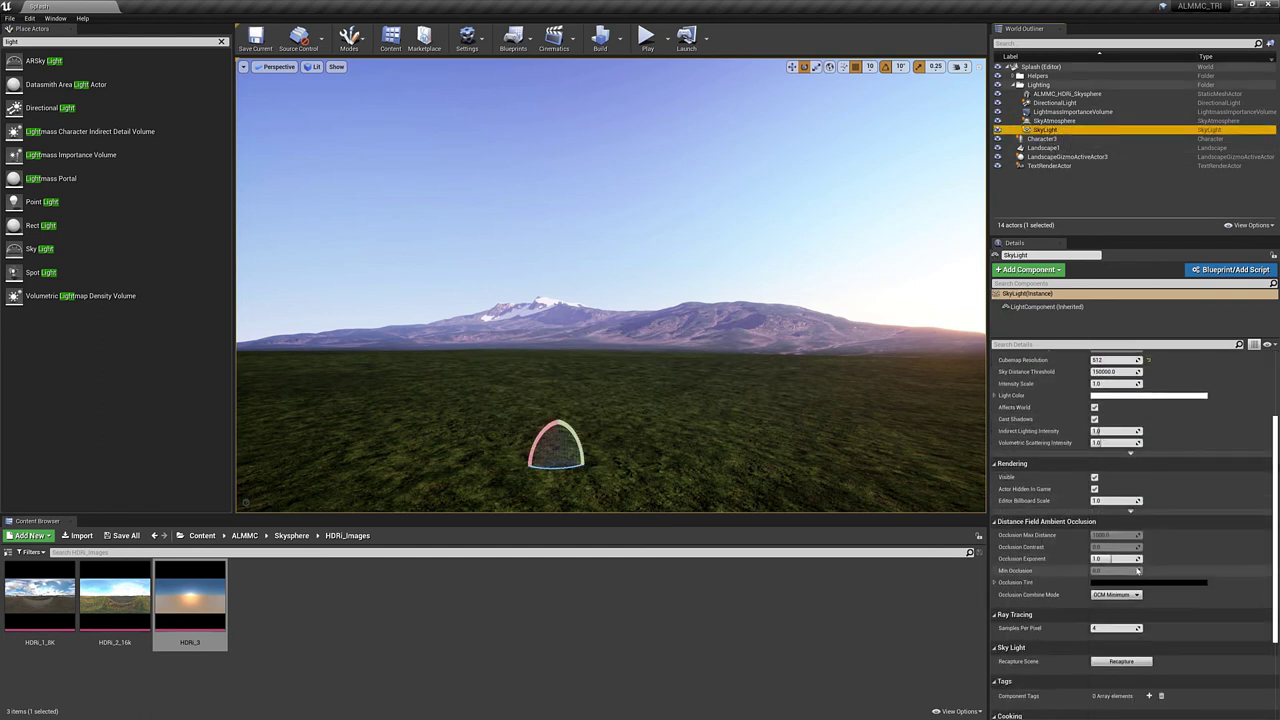
click(1122, 661)
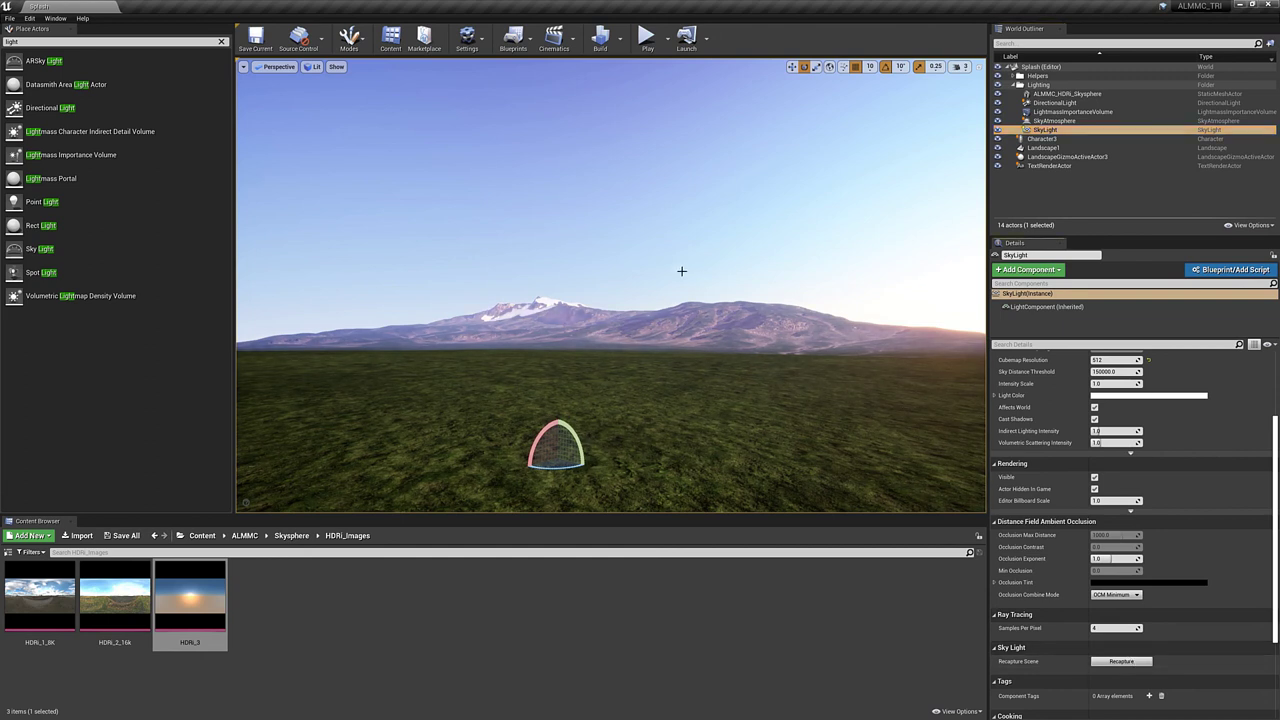
click(1116, 210)
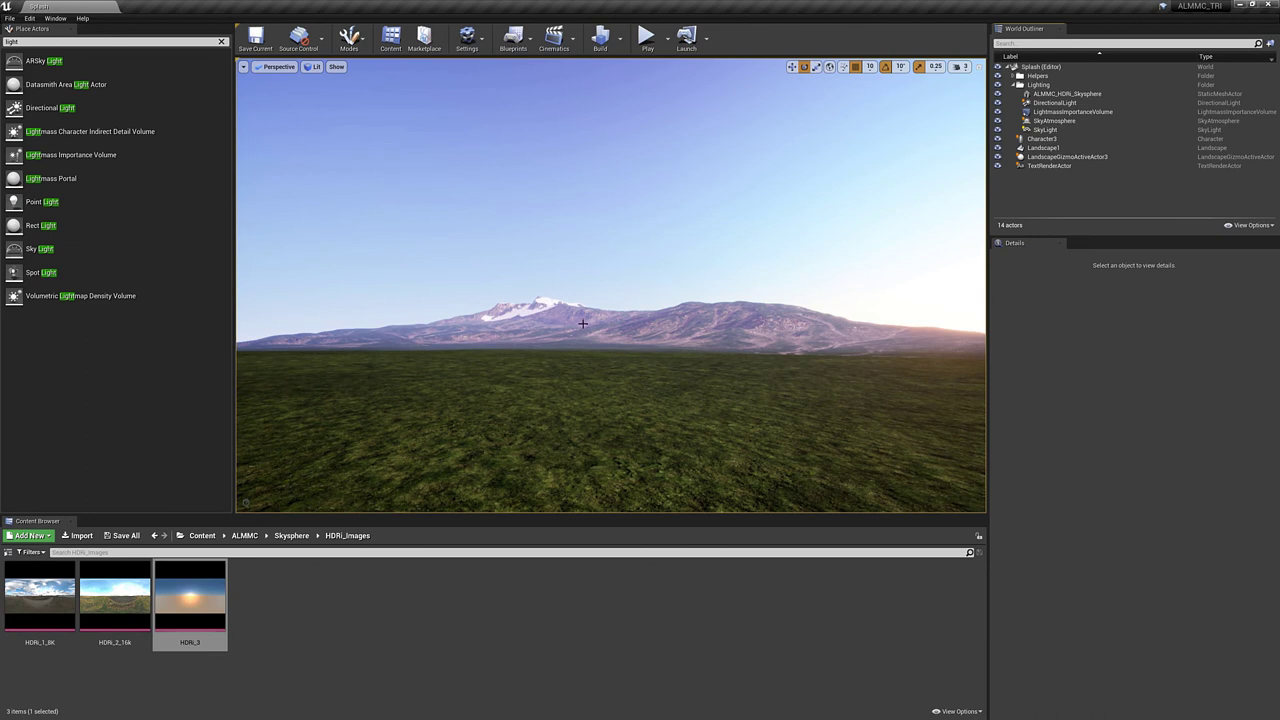
right_drag(640, 347, 664, 333)
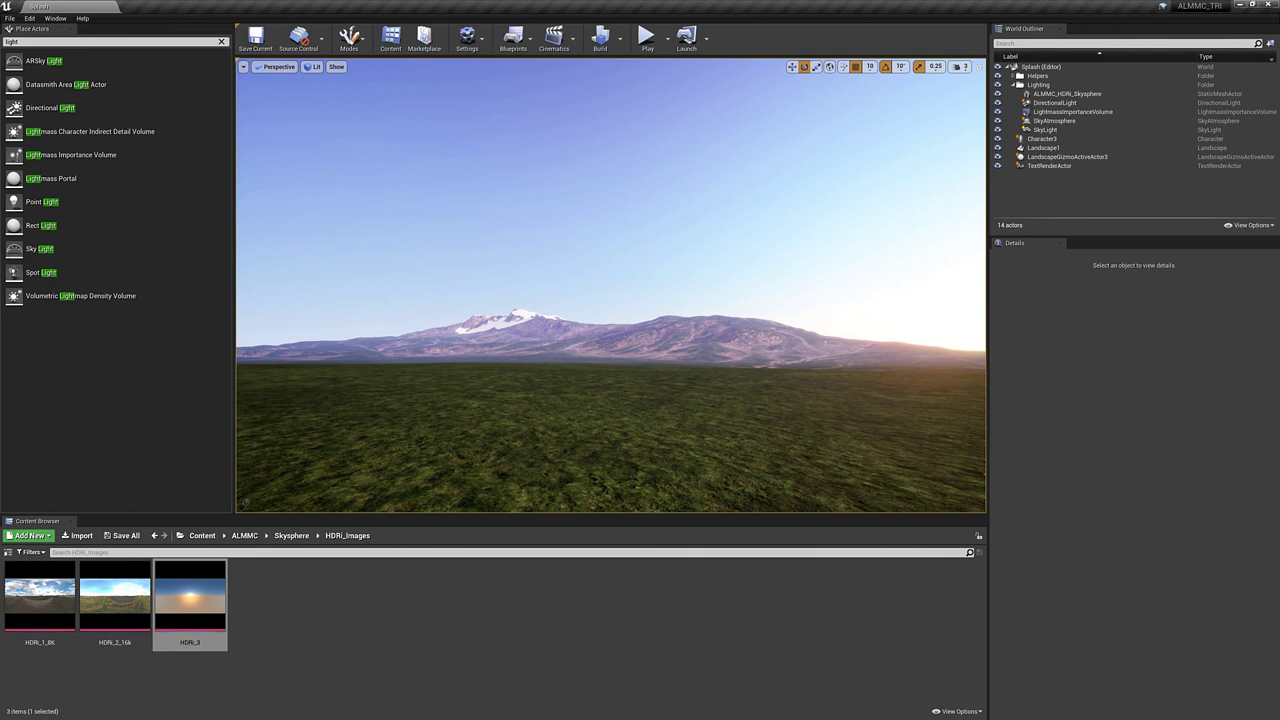
right_drag(610, 360, 610, 325)
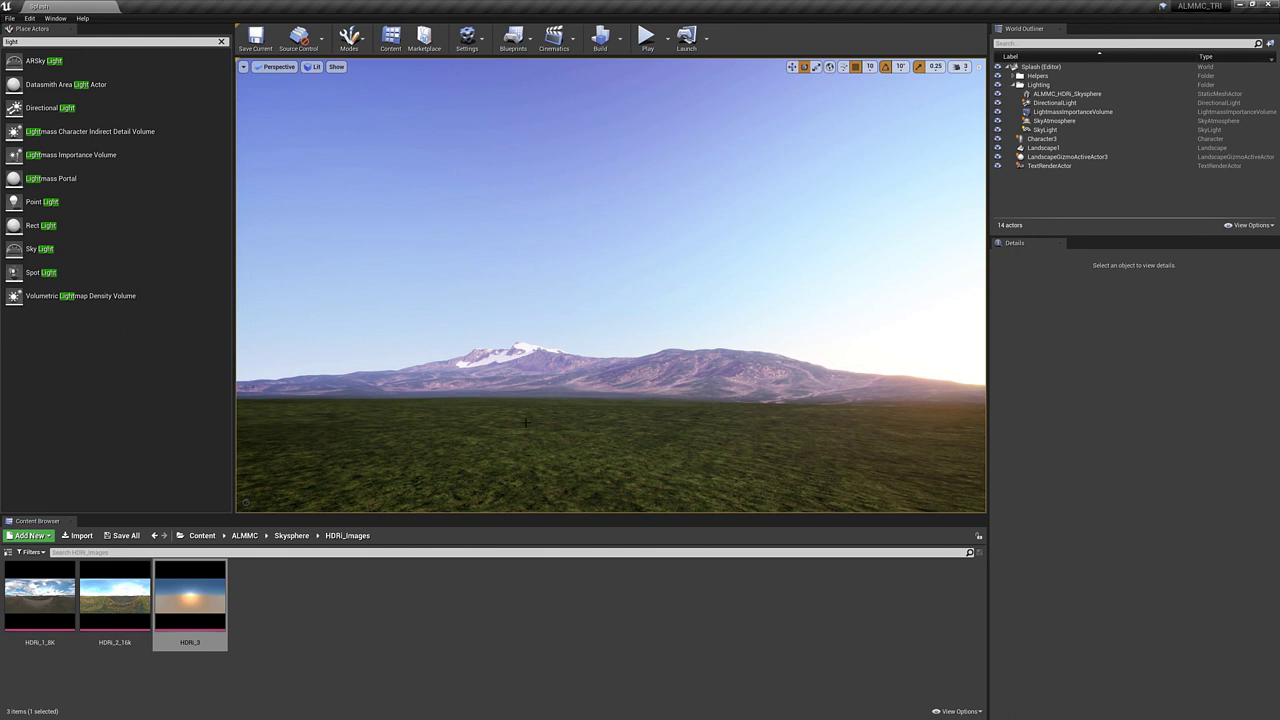
click(1115, 348)
right_click(1115, 206)
click(1076, 198)
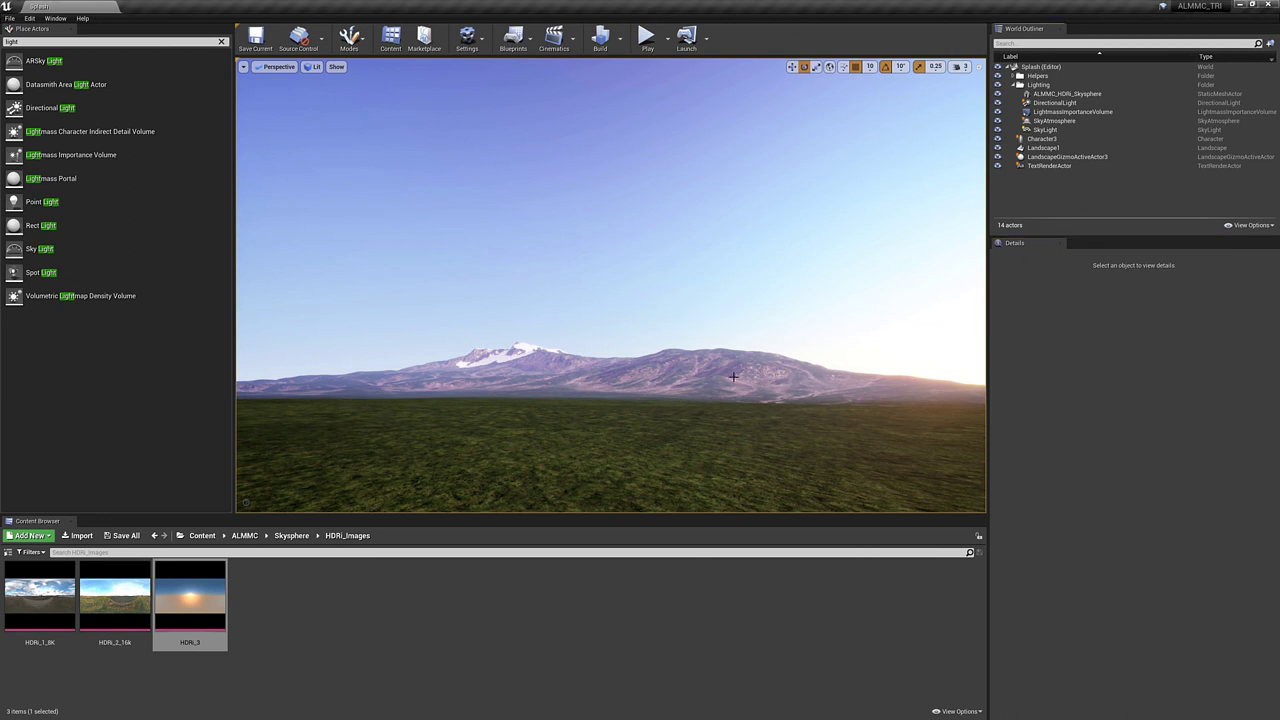